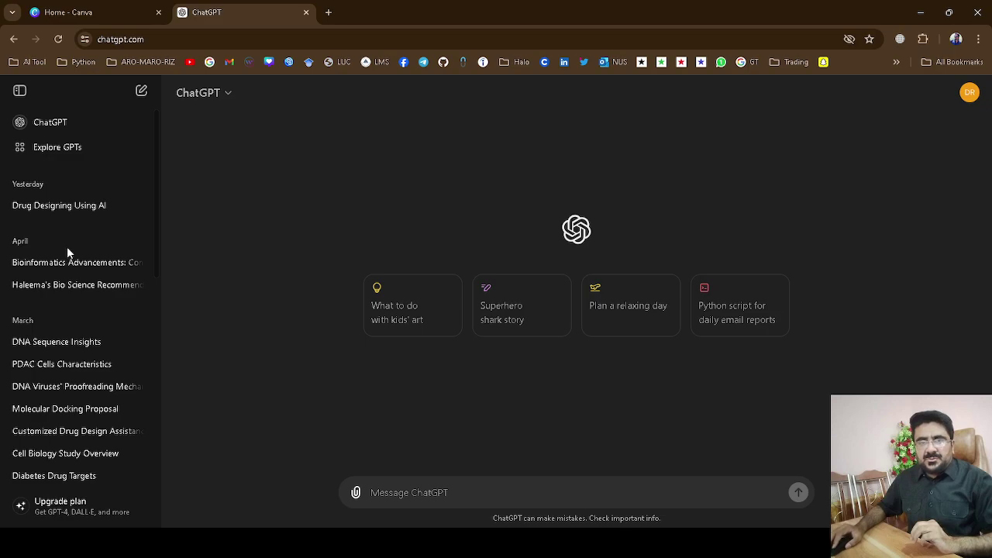
Bring up a blank new ChatGPT chat in the browser, next to the Canva tab.
scroll(66, 256, down, 4)
Paste the chemo-informatics and AI-based drug design profile brief into ChatGPT and send it.
scroll(62, 300, up, 5)
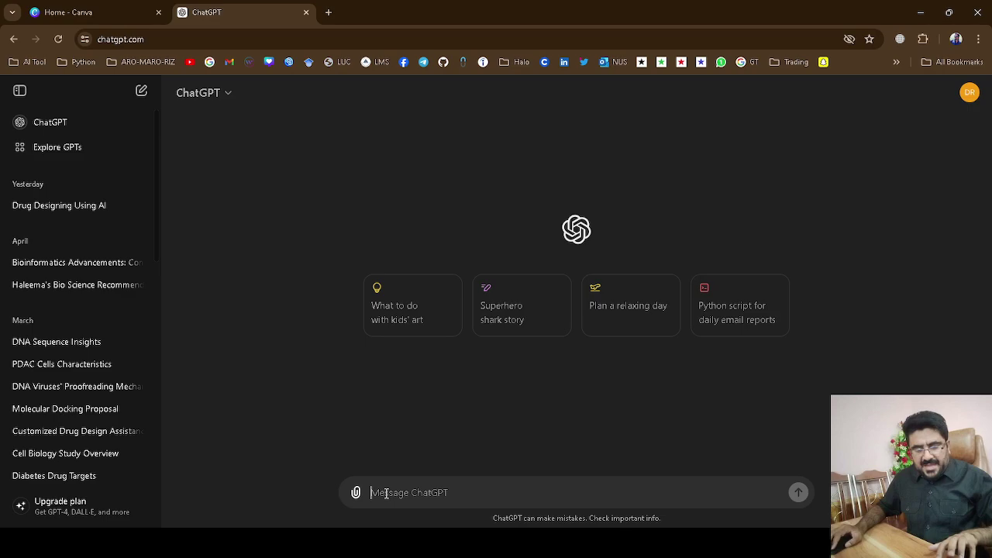
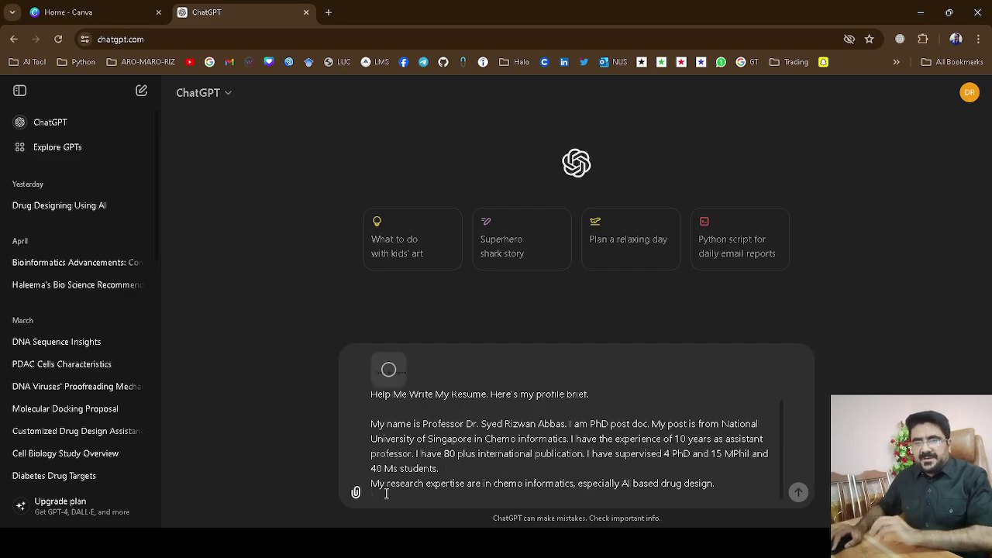
key(alt+Tab)
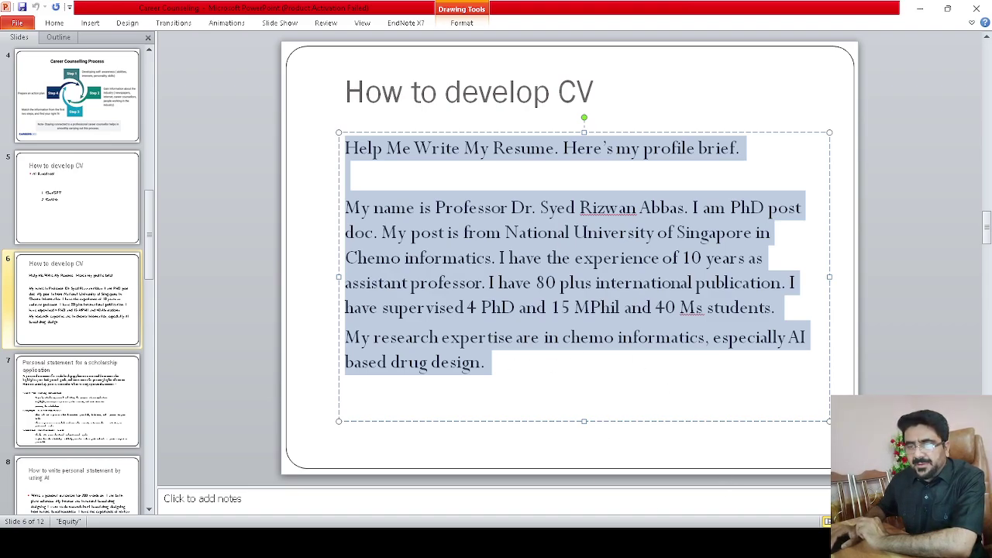
click(744, 489)
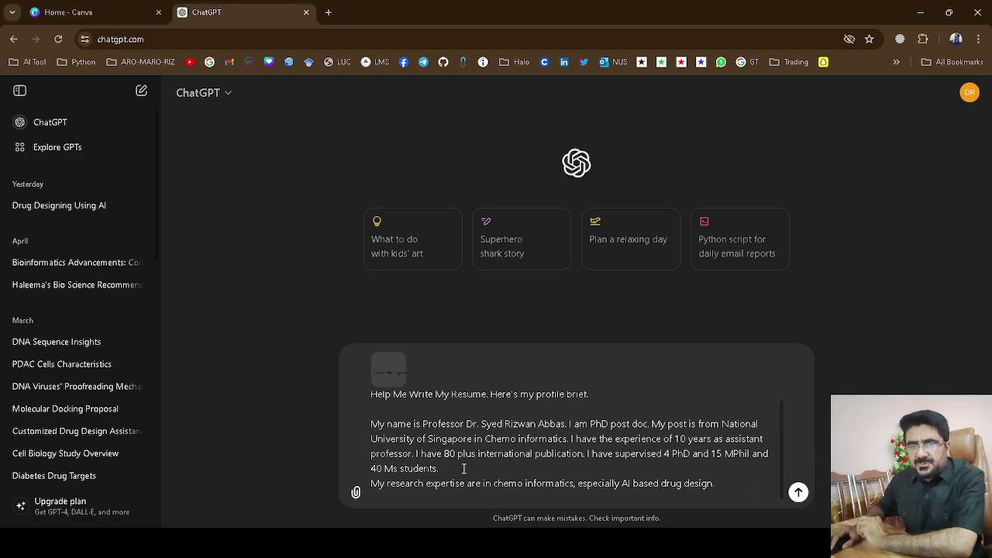
click(798, 493)
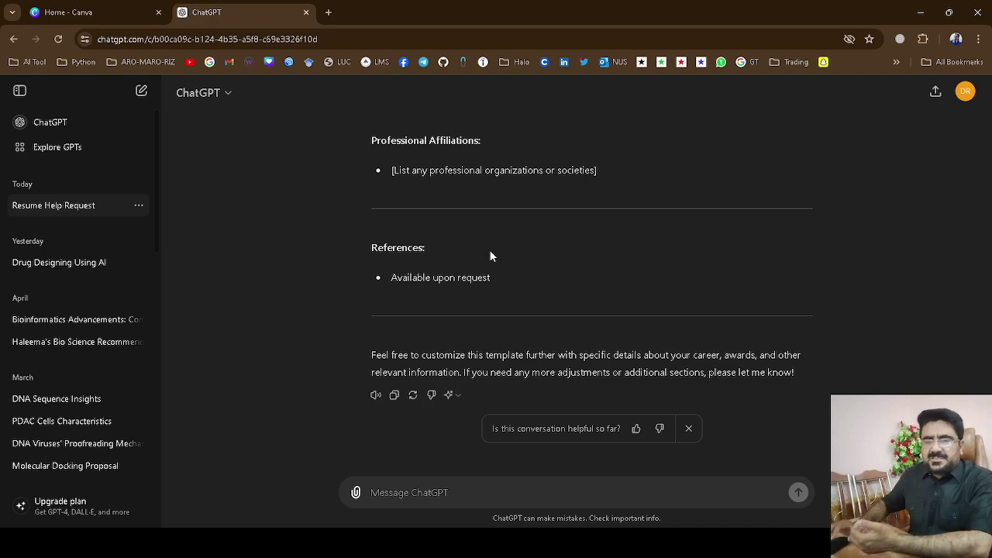
Review every section of ChatGPT's resume draft, then switch to the Canva home page.
scroll(490, 251, up, 4)
scroll(490, 251, up, 5)
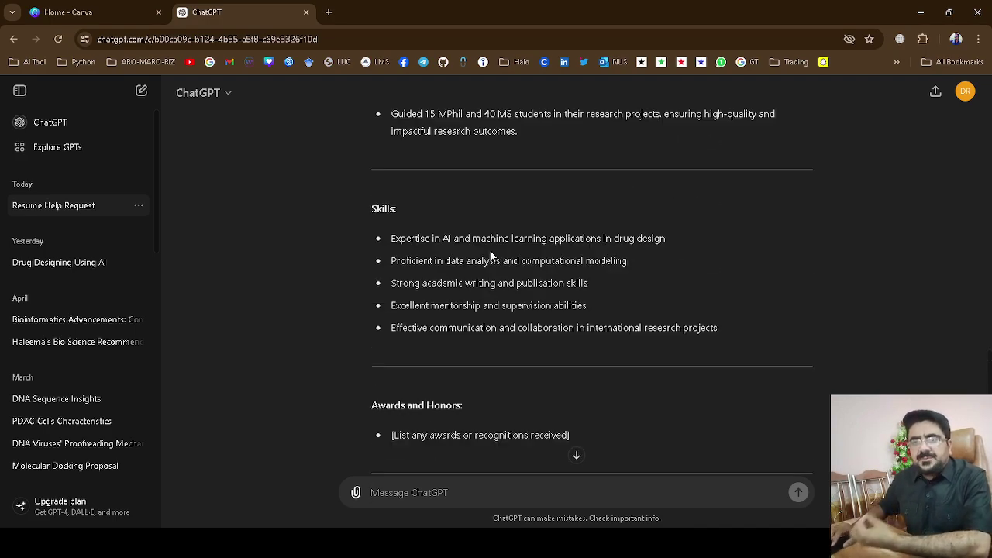
scroll(490, 254, up, 3)
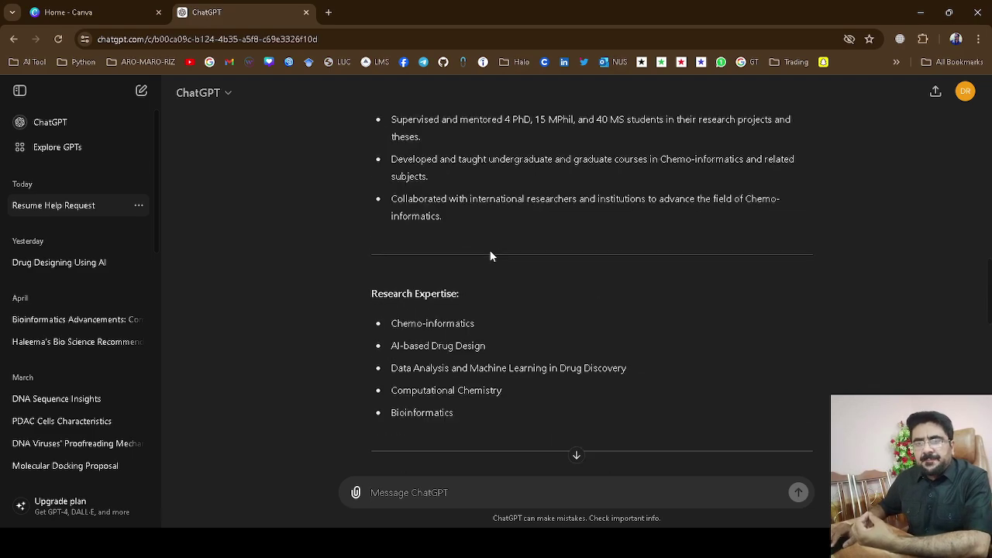
scroll(490, 255, up, 6)
scroll(490, 255, up, 8)
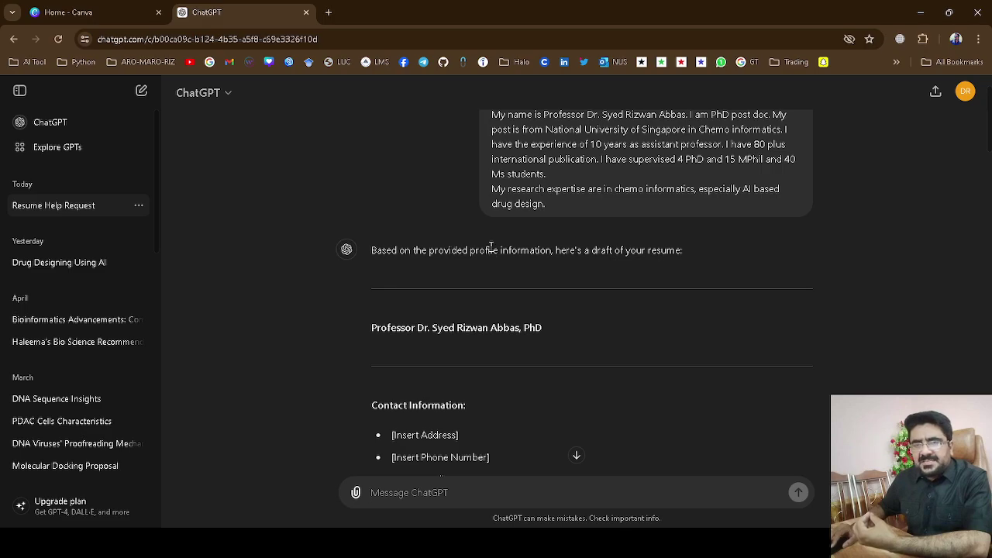
scroll(489, 249, down, 1)
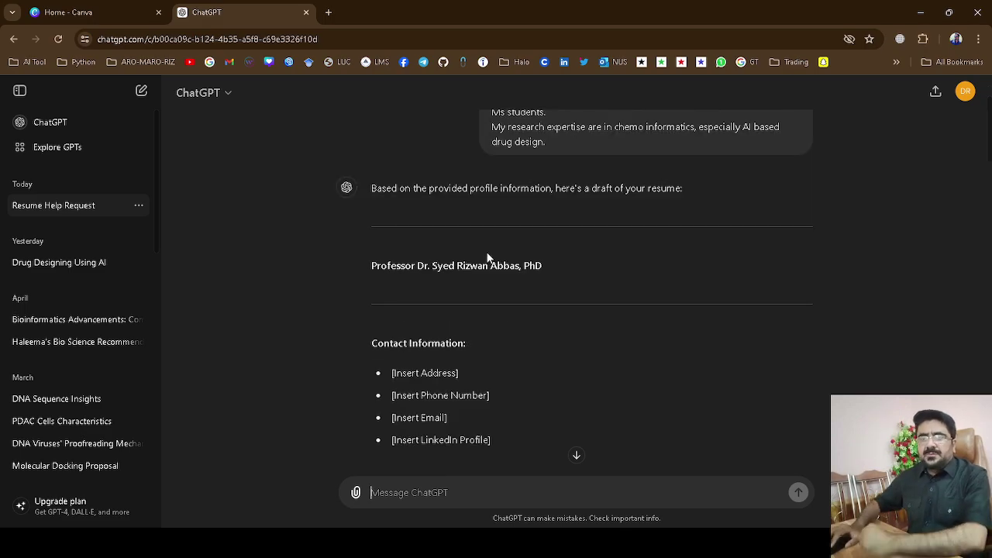
scroll(488, 258, down, 5)
scroll(487, 257, up, 2)
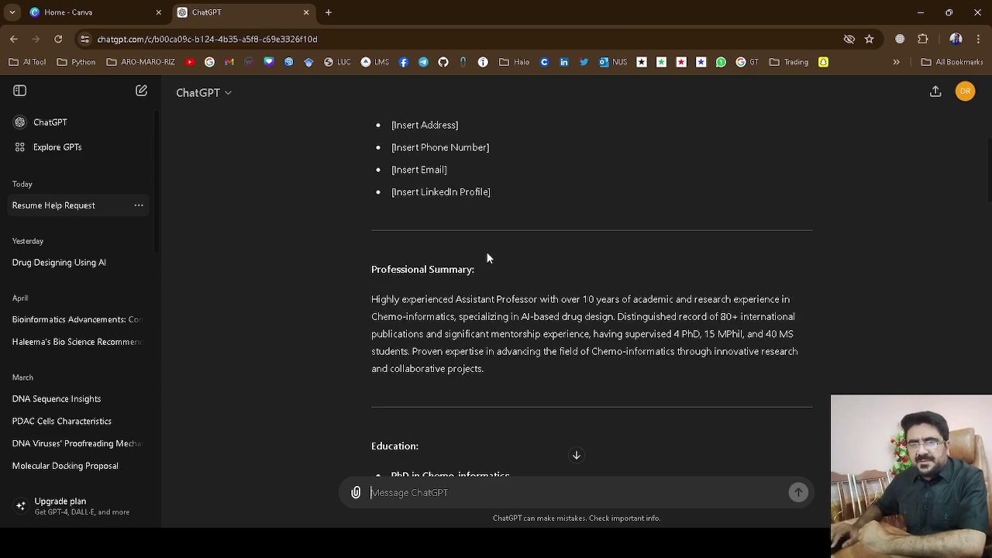
scroll(478, 351, down, 3)
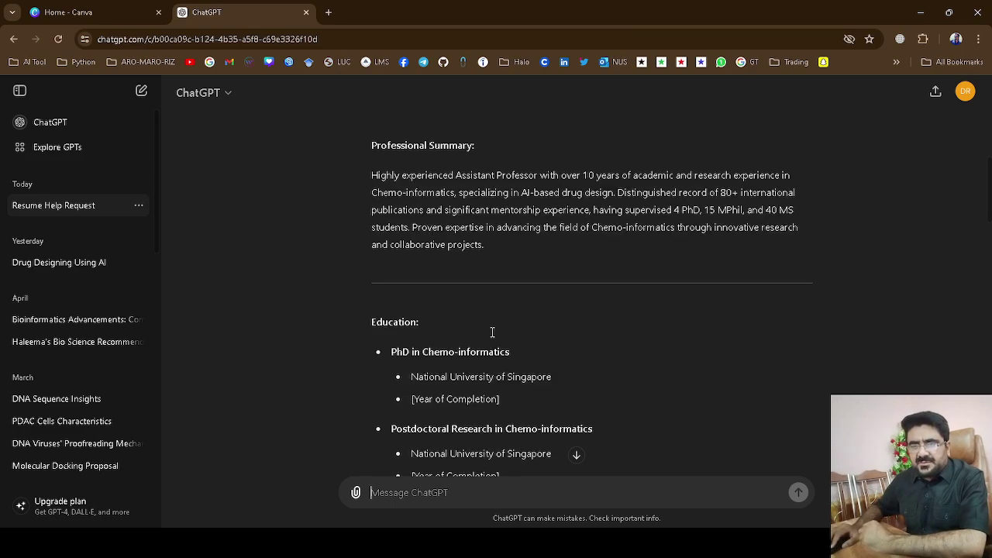
scroll(460, 389, down, 4)
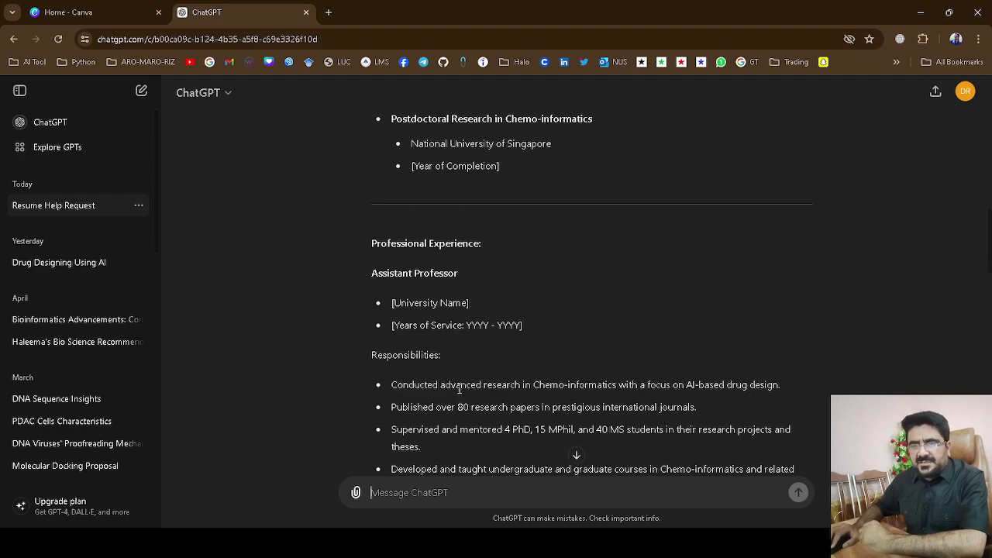
scroll(447, 310, down, 4)
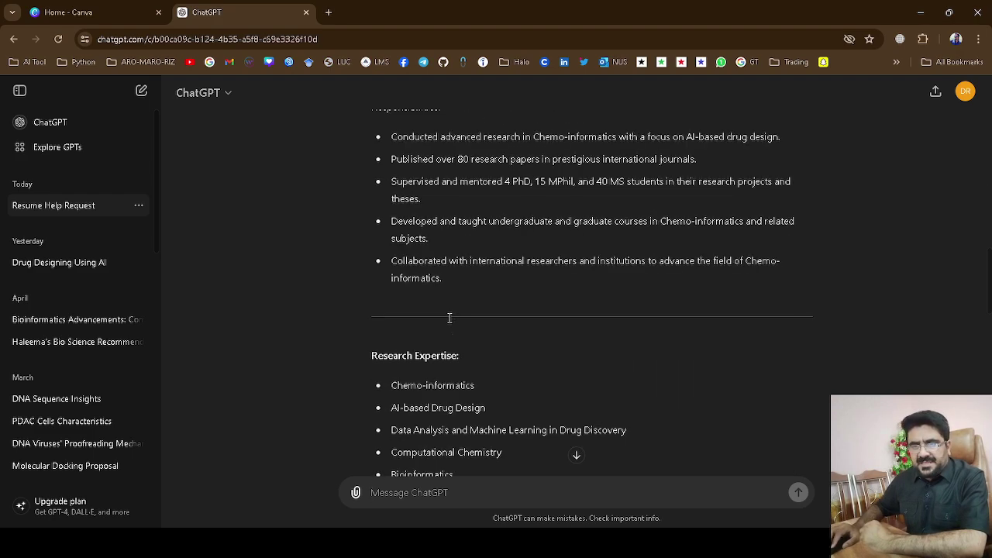
scroll(450, 323, down, 2)
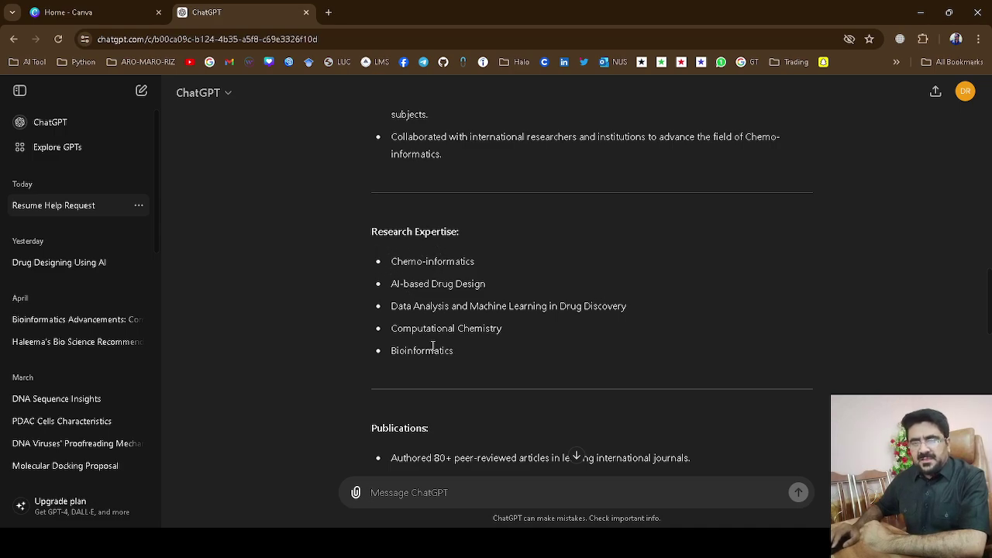
scroll(433, 345, down, 3)
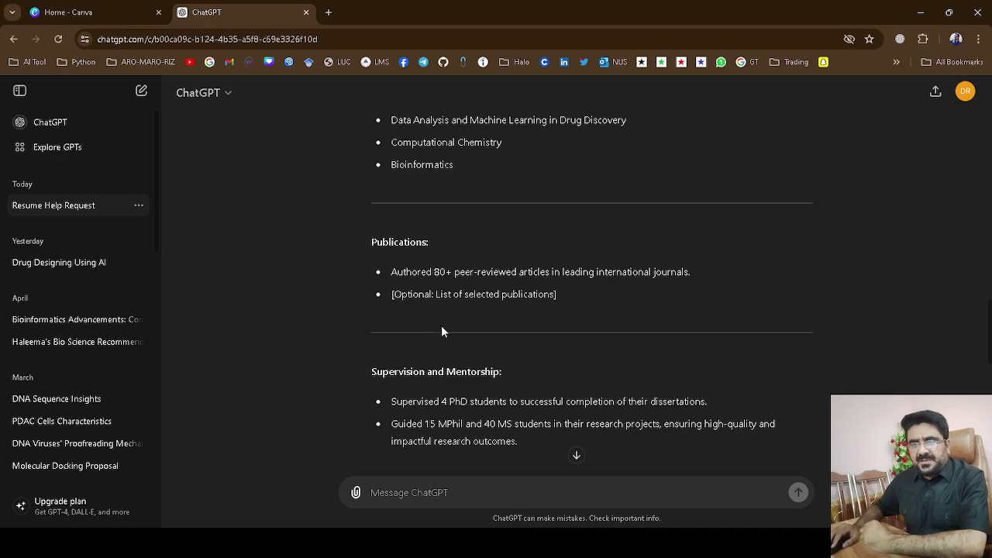
scroll(445, 341, down, 3)
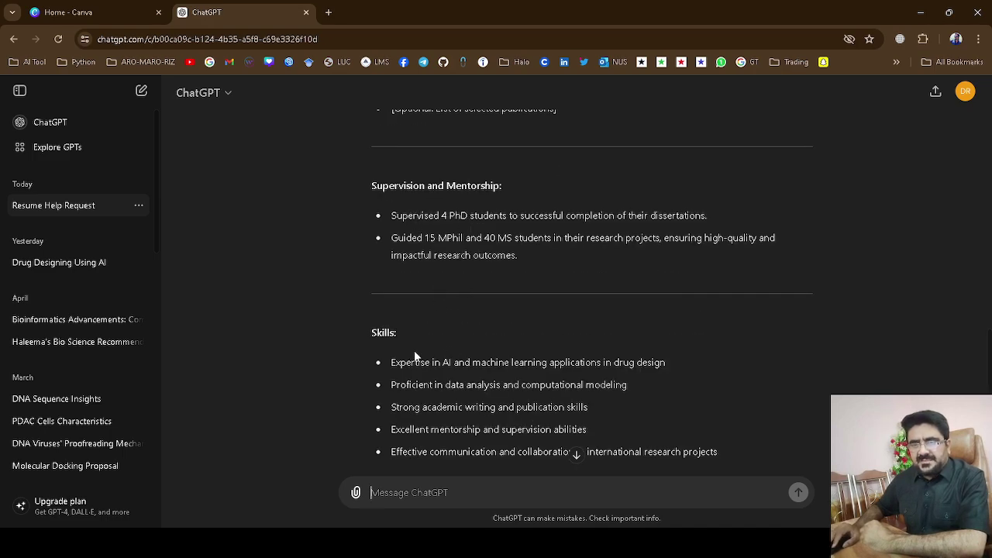
scroll(454, 353, up, 20)
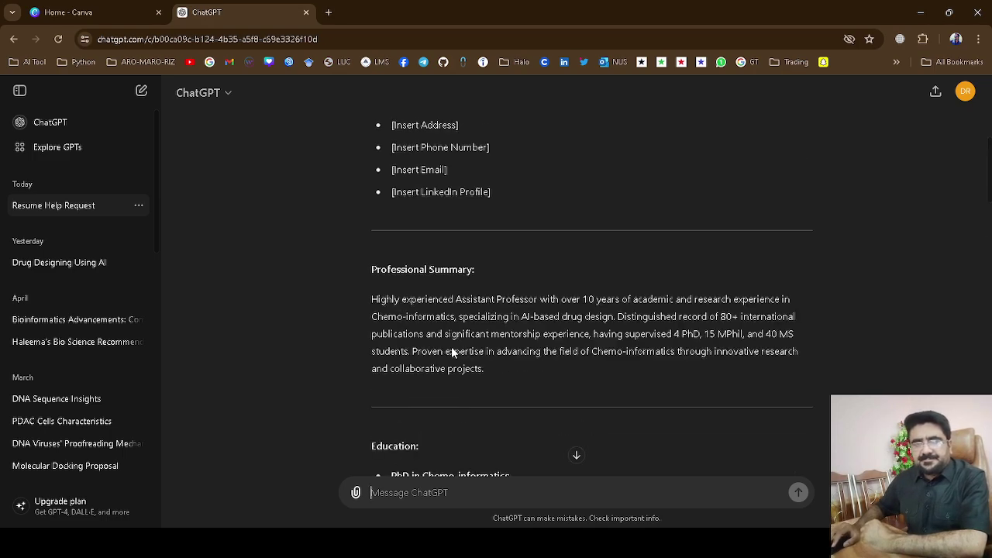
click(82, 13)
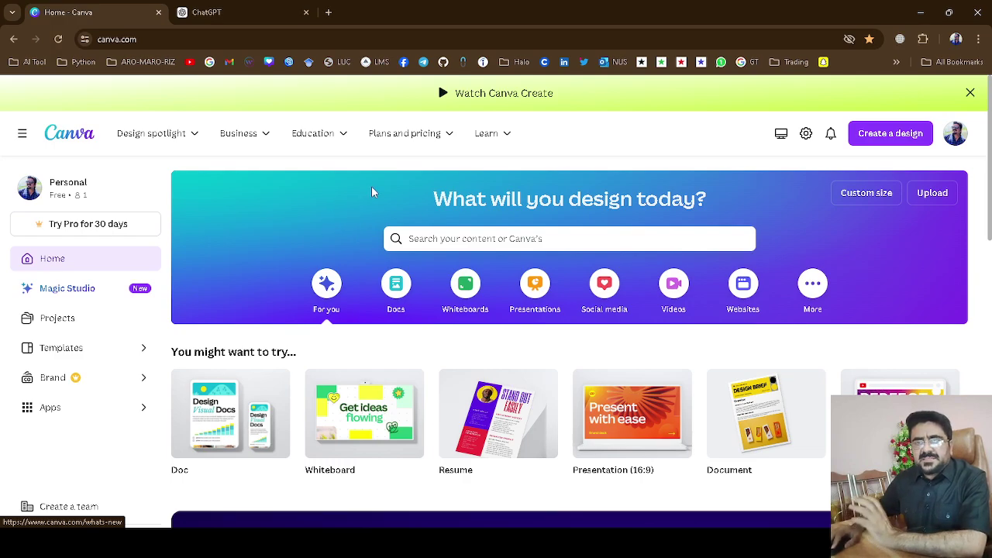
Go to Canva's resume maker from the Learn menu to start a blank A4 design.
click(498, 141)
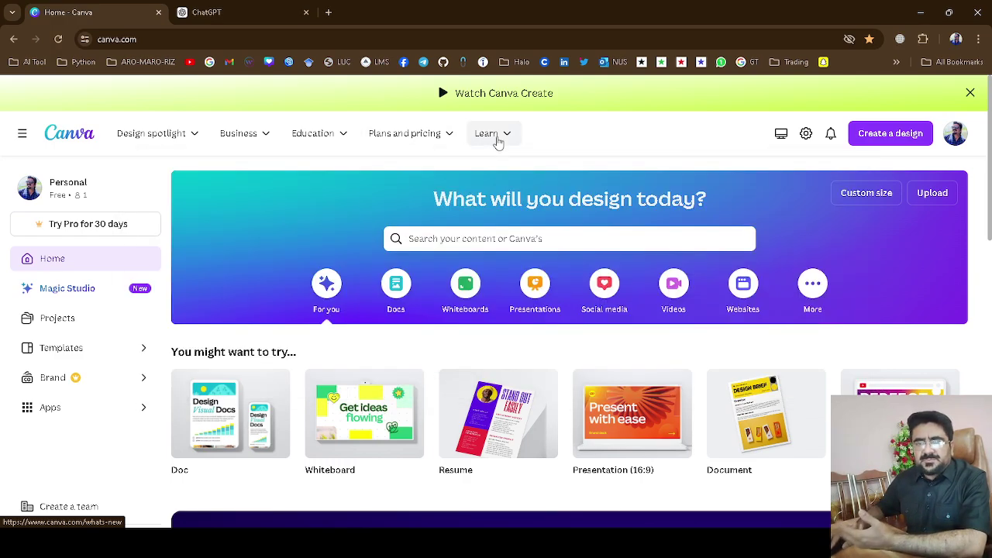
click(508, 139)
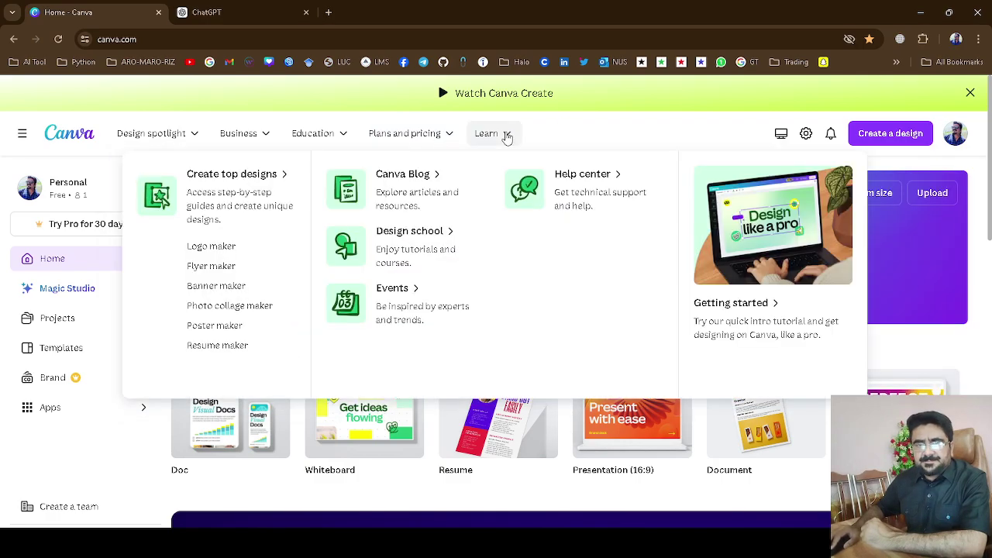
click(511, 138)
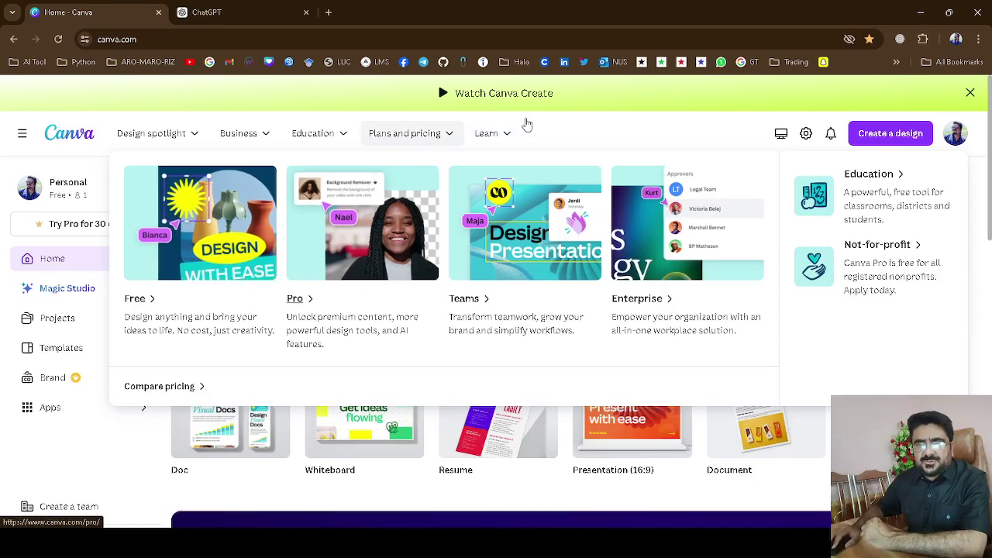
mouse_move(493, 136)
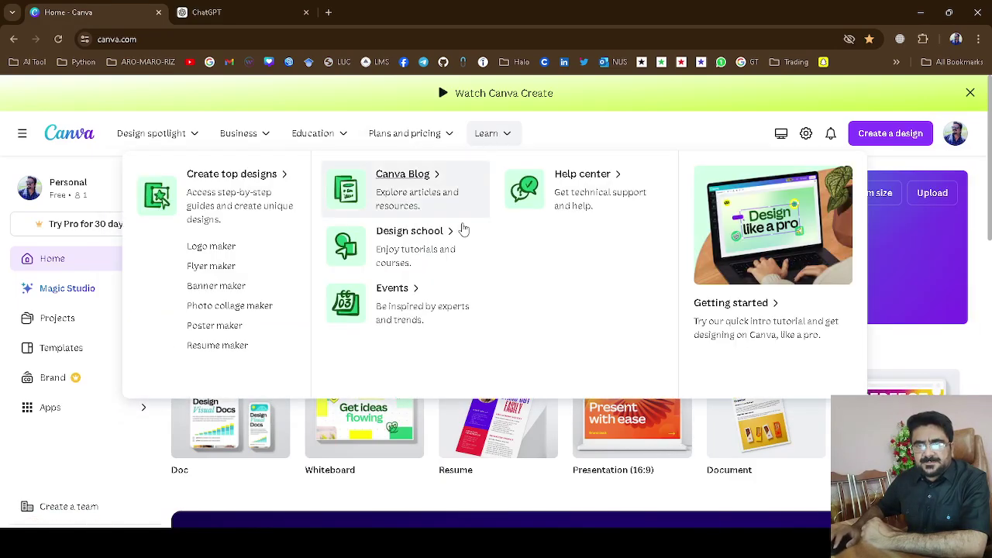
click(217, 345)
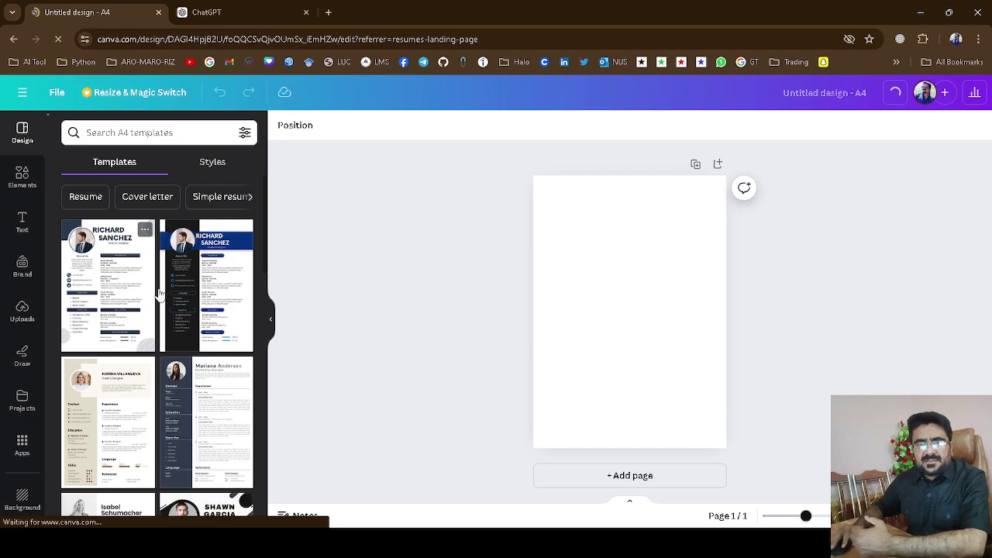
Browse the resume designs in the Templates panel.
scroll(160, 299, down, 4)
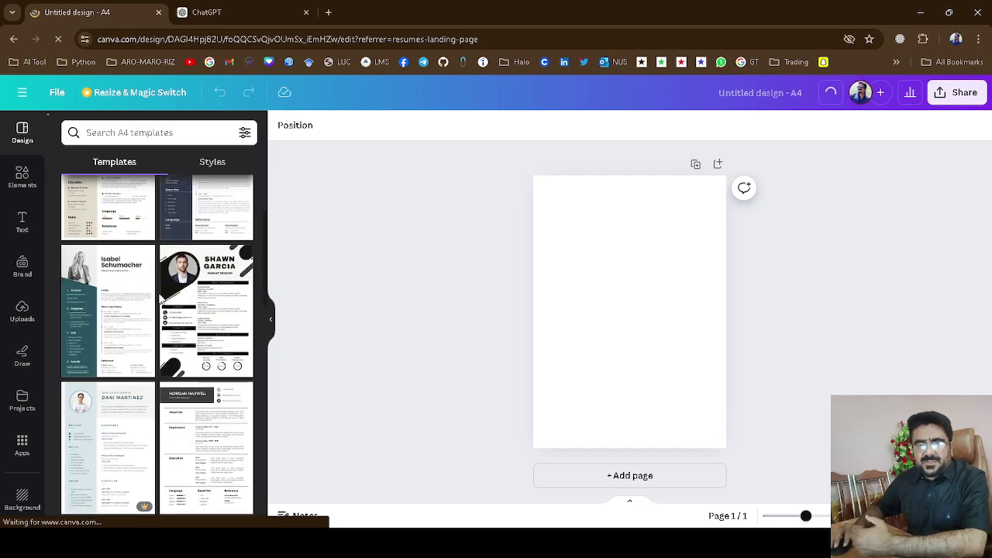
scroll(161, 299, down, 3)
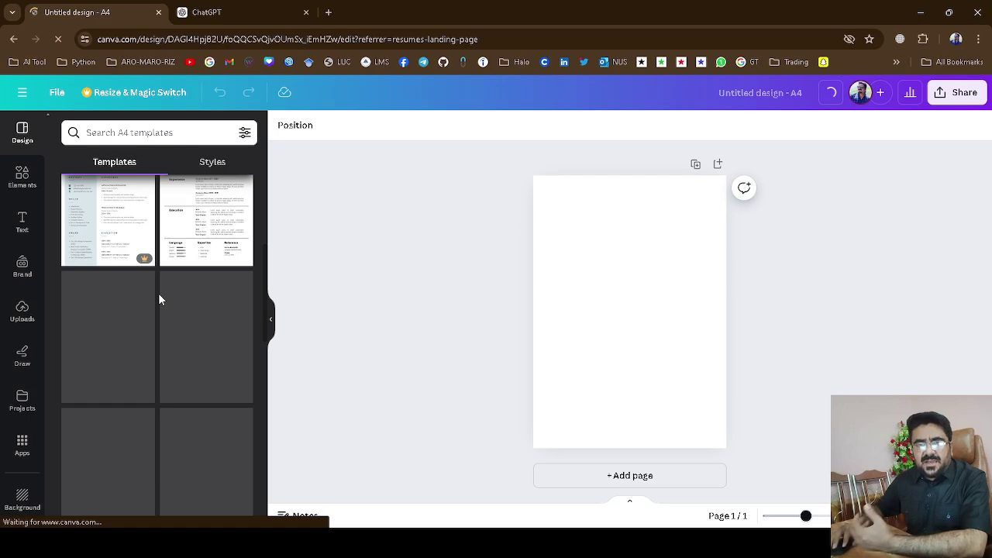
scroll(159, 300, up, 5)
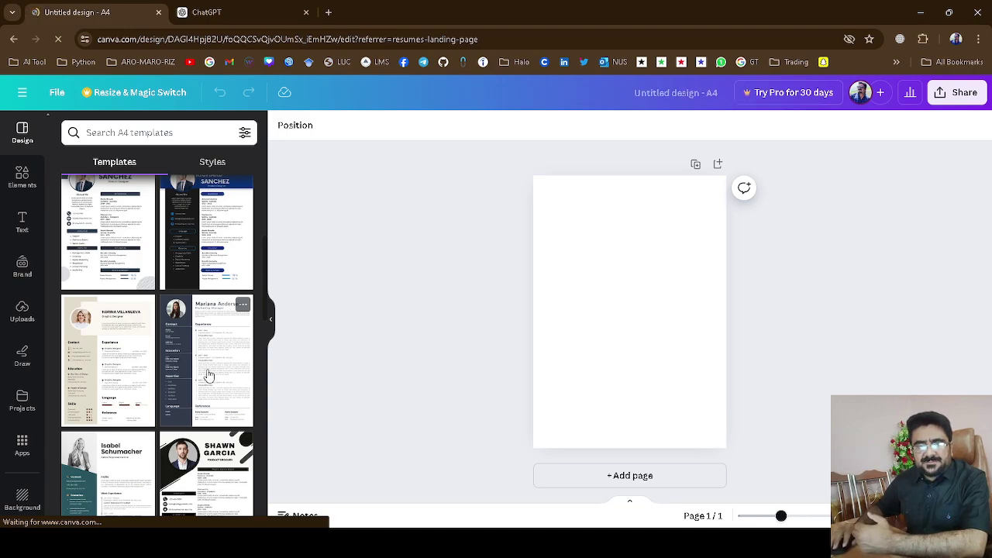
scroll(214, 371, down, 3)
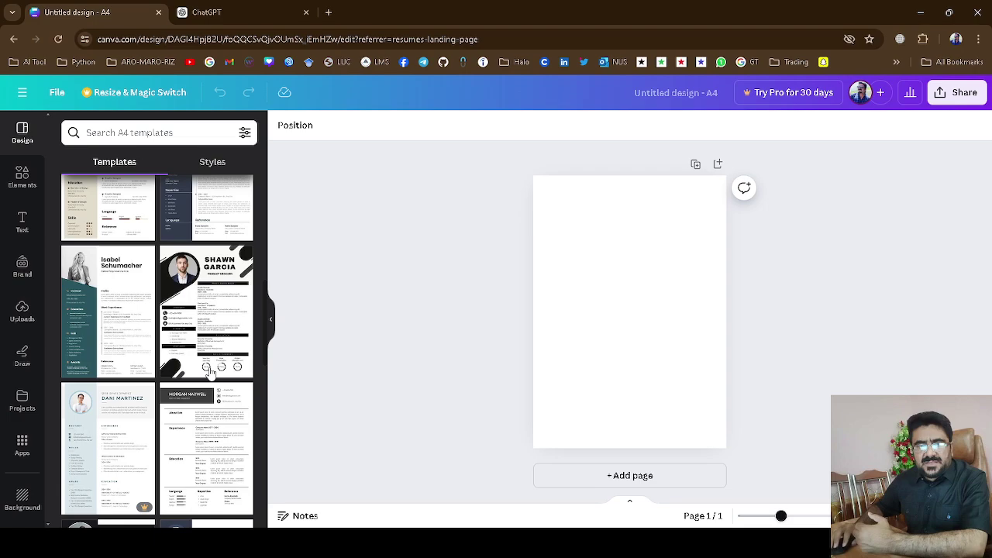
scroll(210, 372, down, 2)
scroll(207, 391, down, 2)
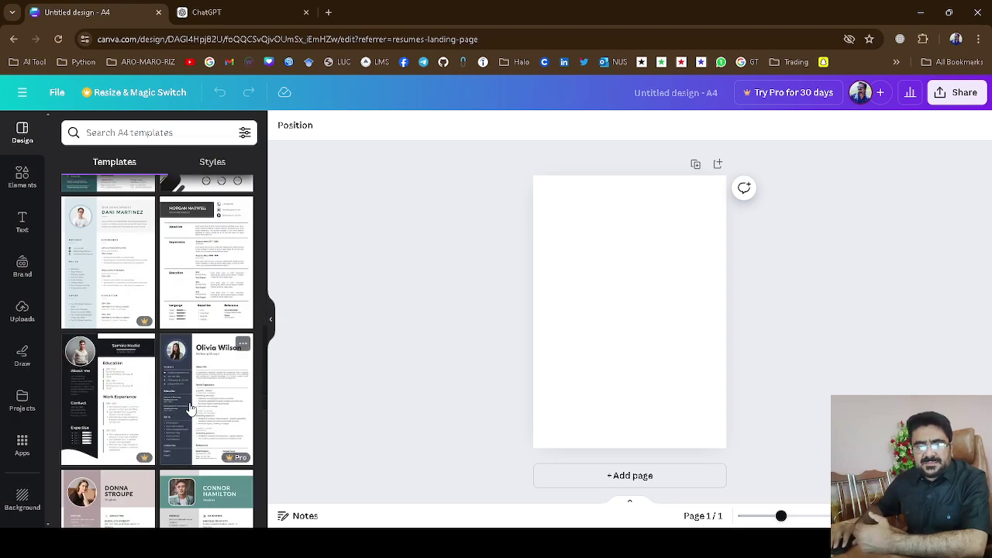
scroll(190, 409, up, 5)
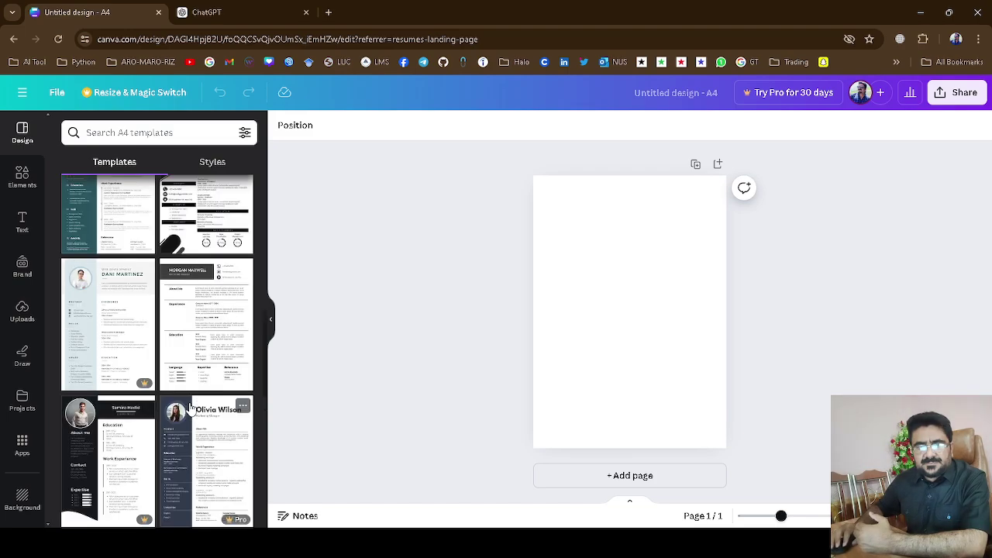
scroll(190, 408, up, 5)
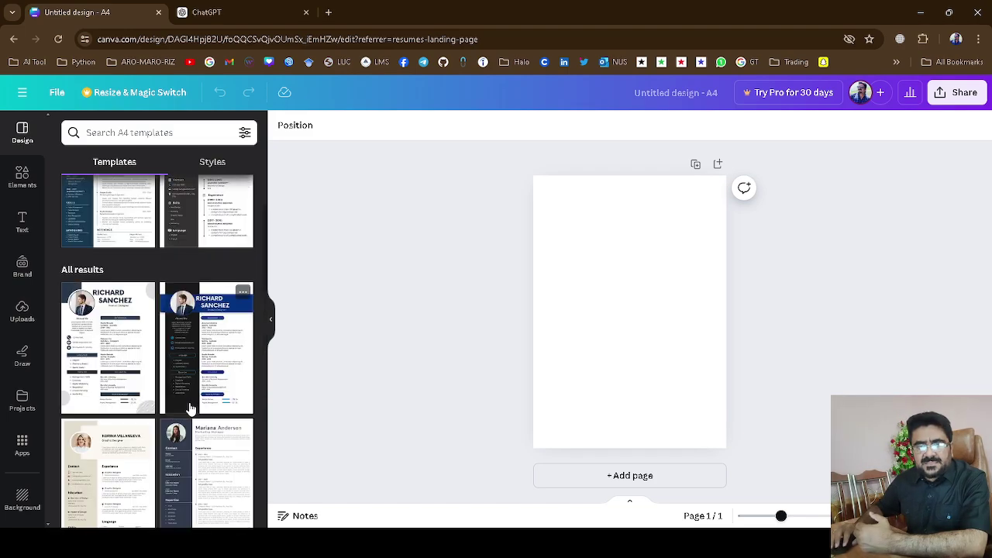
scroll(189, 409, up, 3)
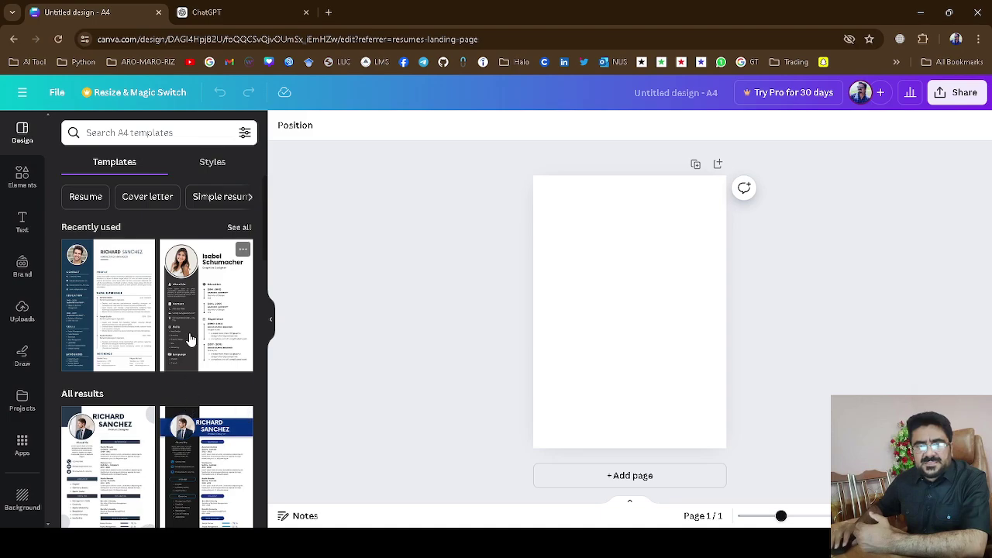
scroll(191, 343, down, 5)
scroll(193, 341, down, 3)
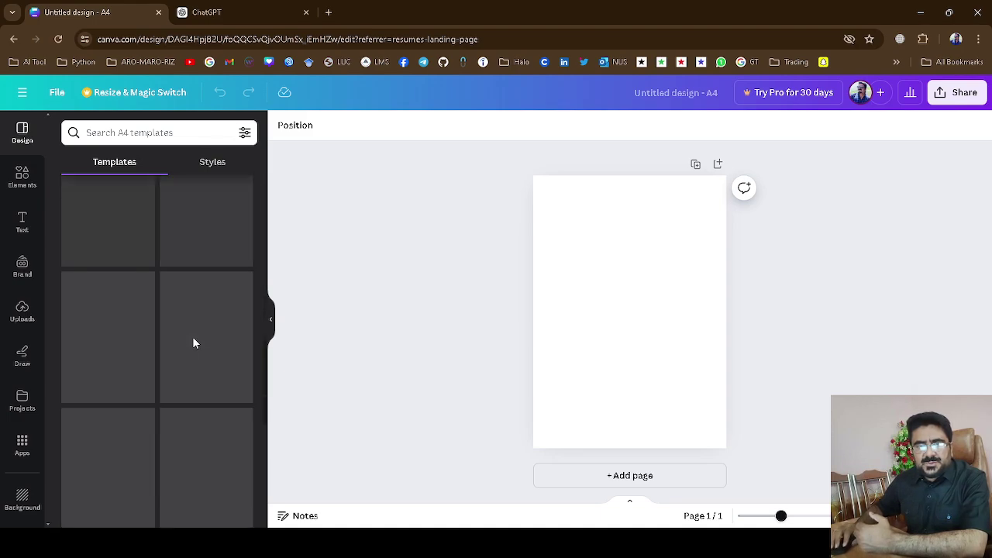
scroll(194, 344, down, 4)
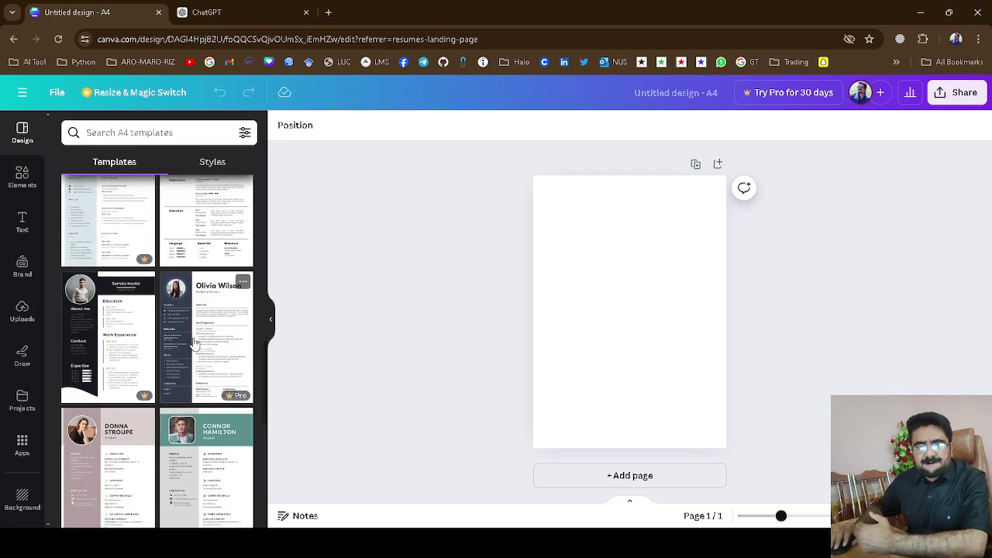
scroll(194, 345, down, 1)
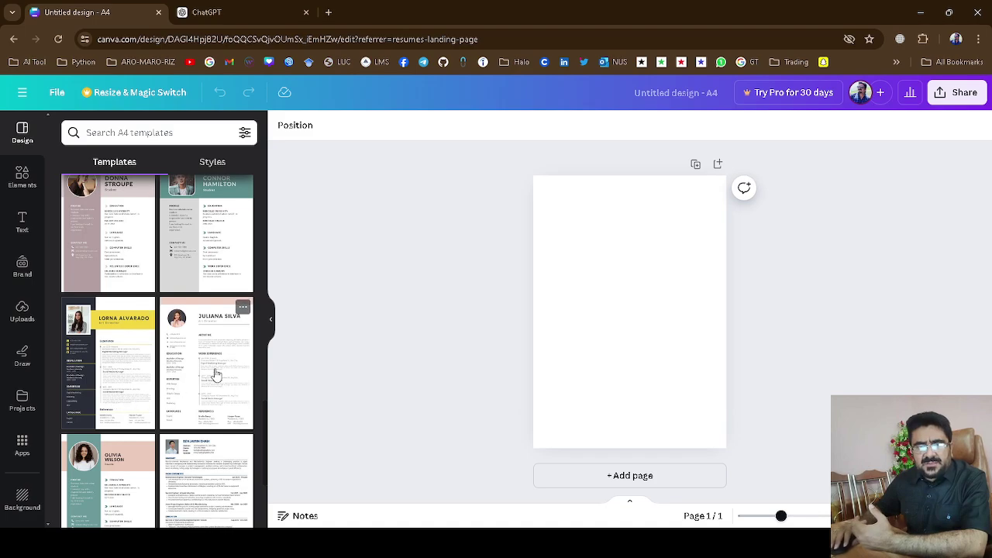
scroll(215, 374, down, 2)
scroll(216, 373, up, 3)
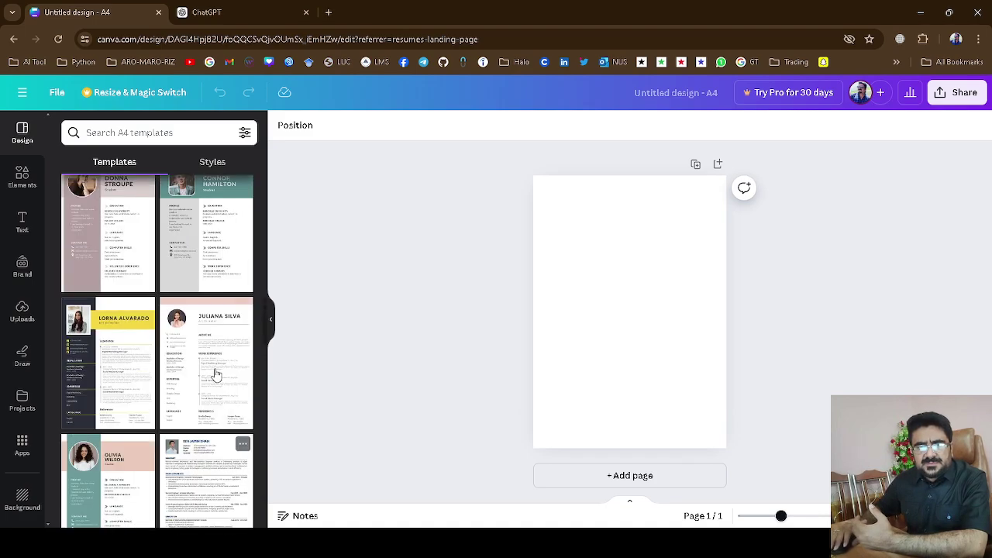
scroll(216, 366, up, 4)
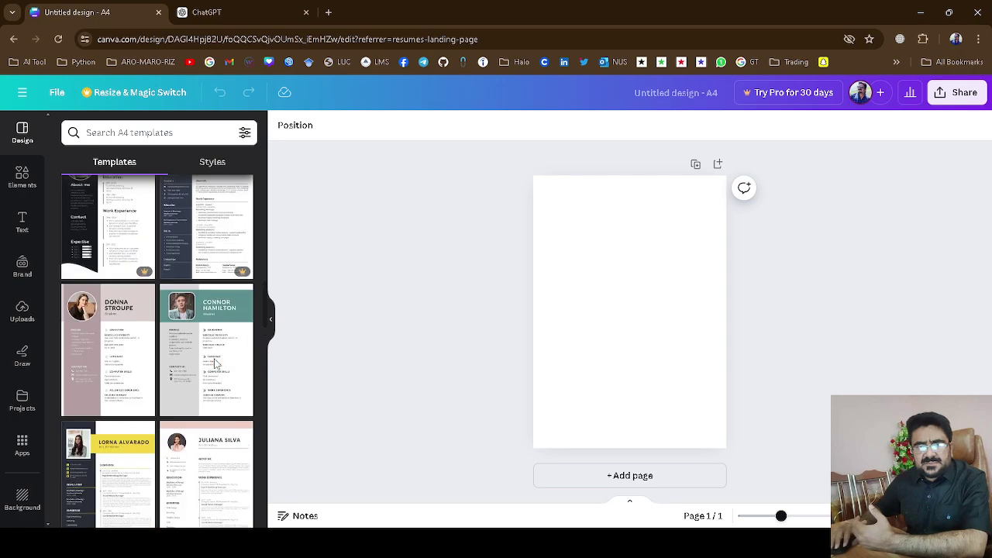
Preview the Pro Olivia Wilson template, dismiss the upgrade offer, then apply the blue Richard Sanchez template.
click(217, 374)
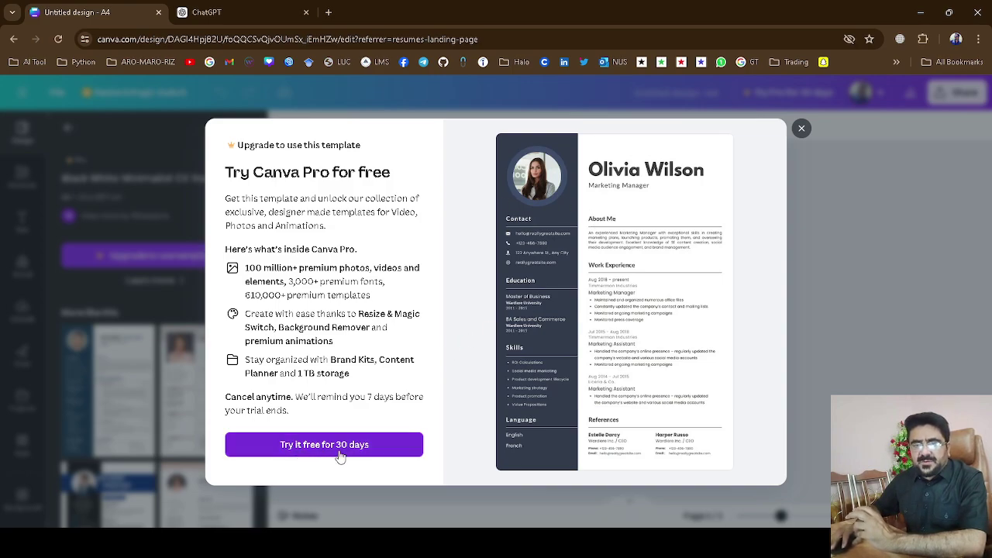
click(802, 131)
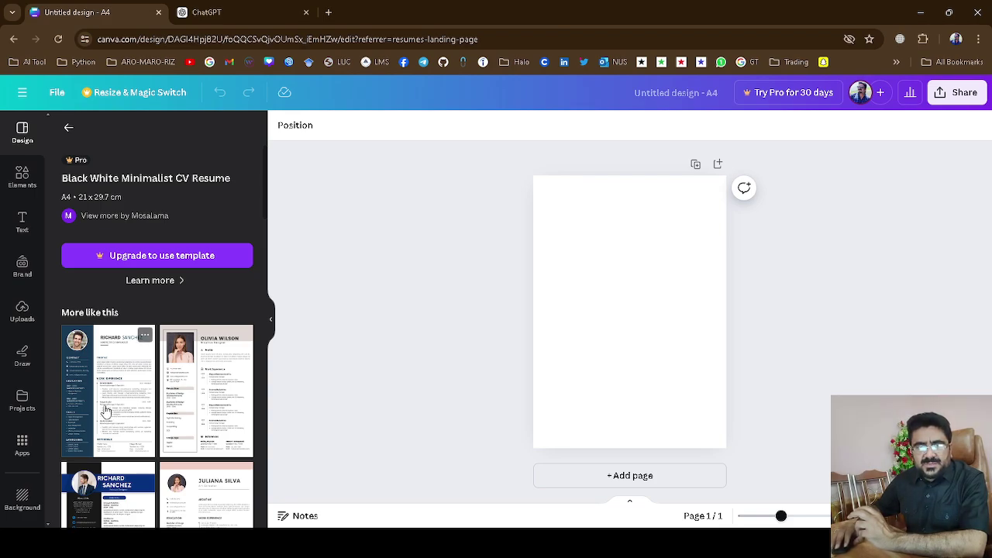
click(106, 411)
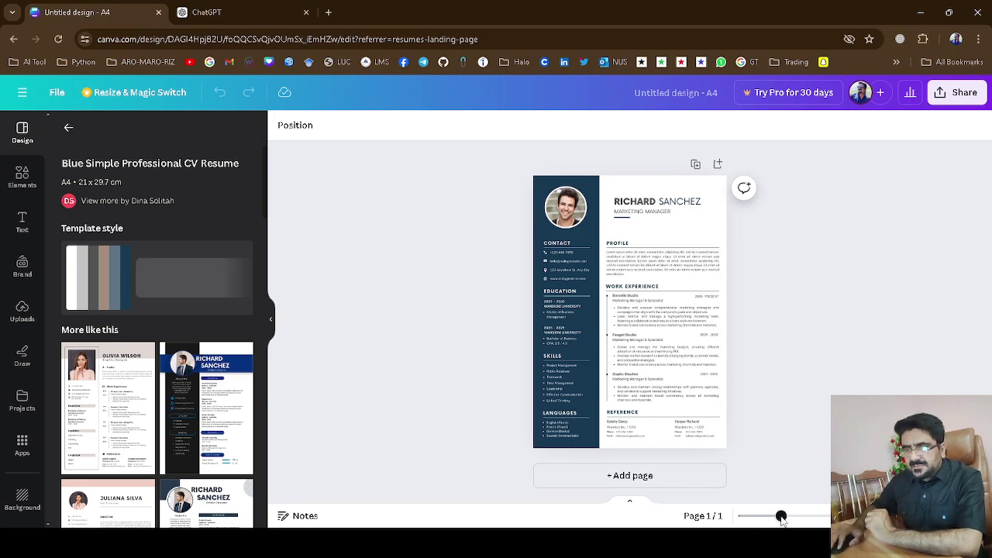
Zoom in on the blue resume page and bring its header into view.
drag(785, 519, 810, 516)
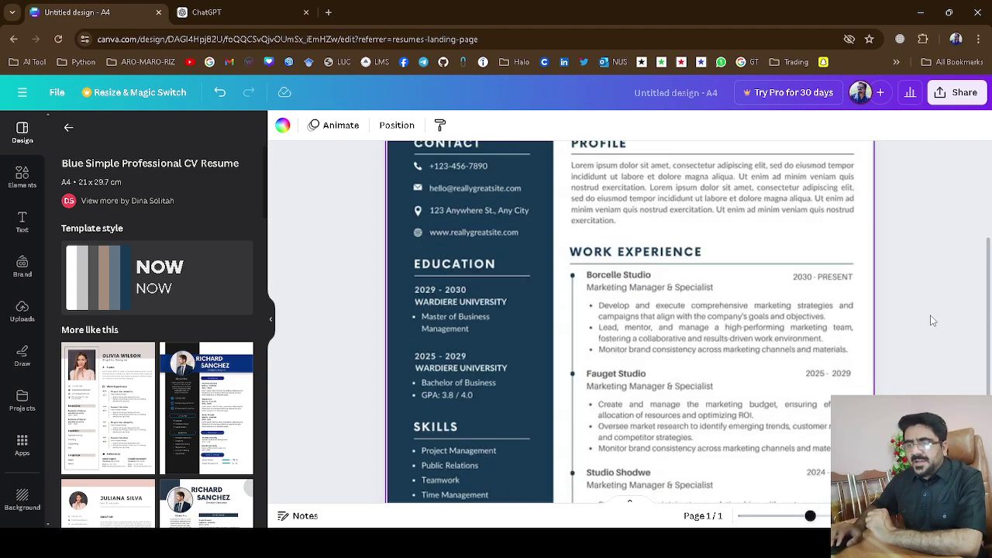
scroll(933, 320, up, 3)
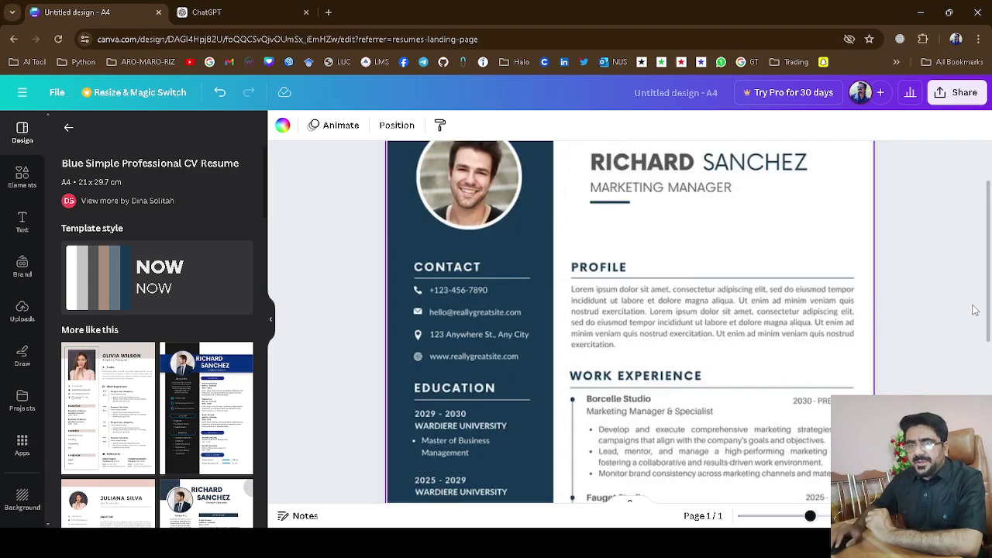
scroll(534, 182, up, 2)
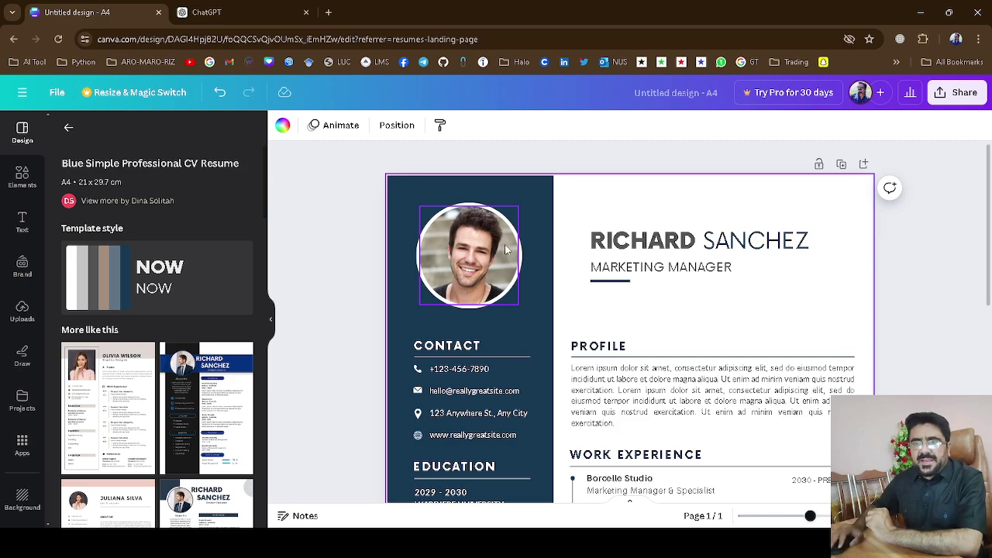
Upload the Pic image from the Desktop and drag it onto the template's profile circle.
click(23, 318)
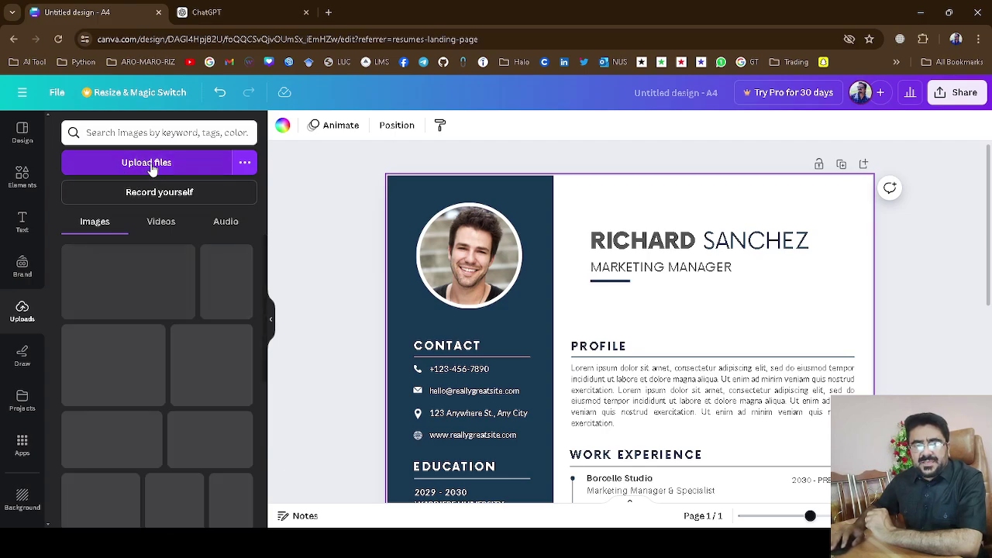
click(153, 169)
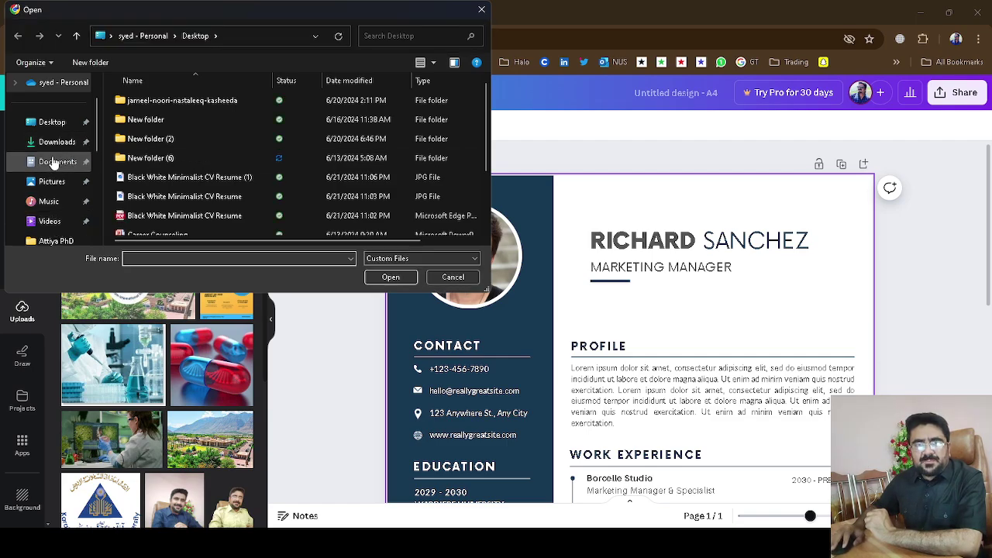
click(49, 124)
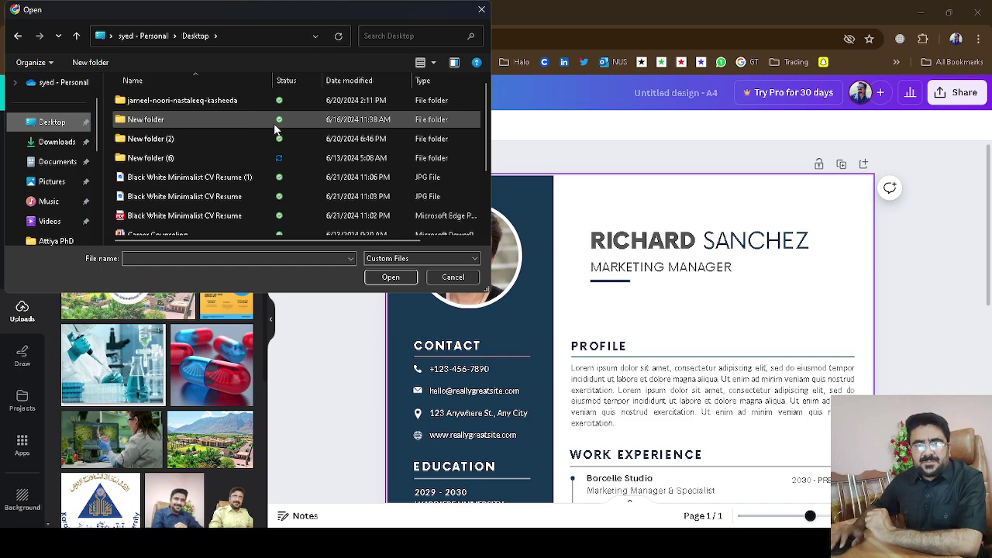
scroll(277, 129, down, 2)
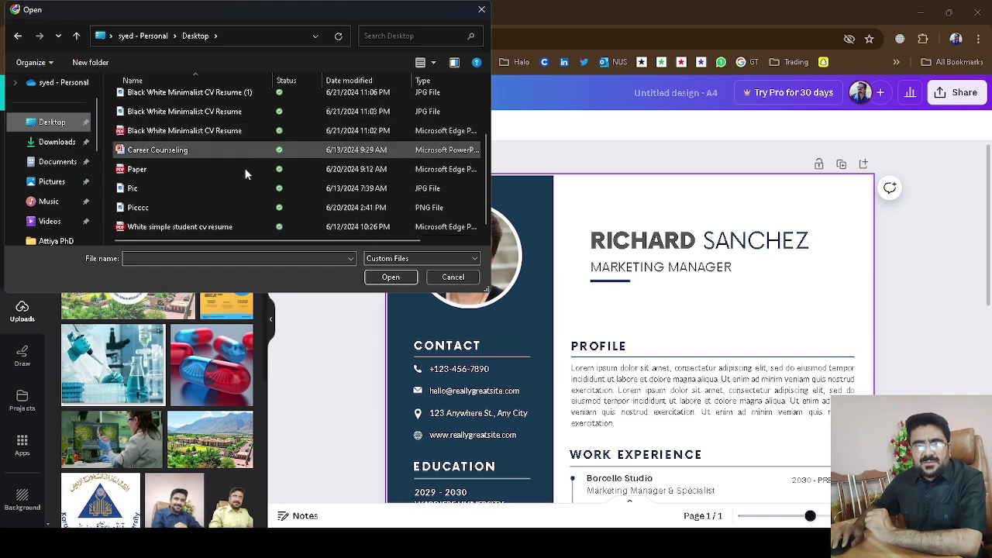
click(215, 189)
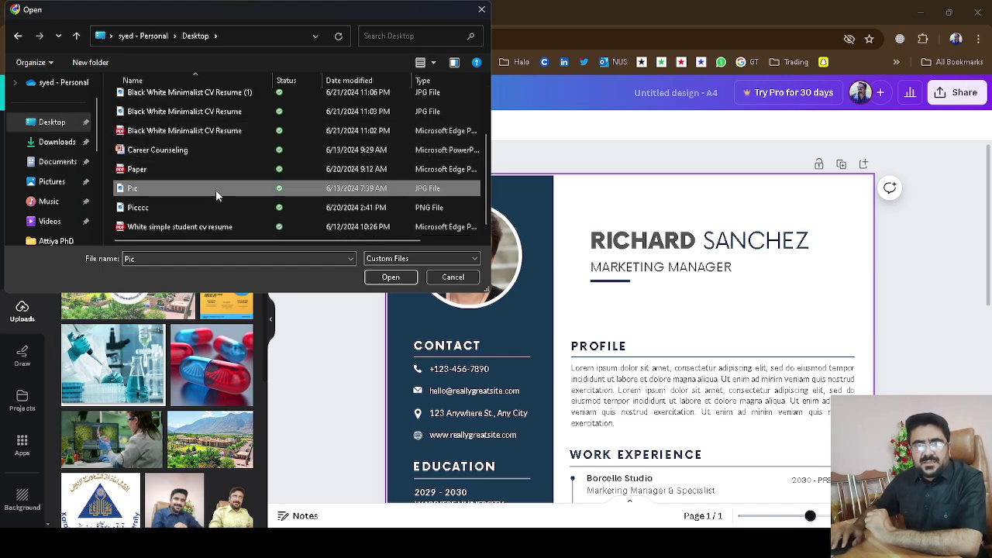
click(396, 276)
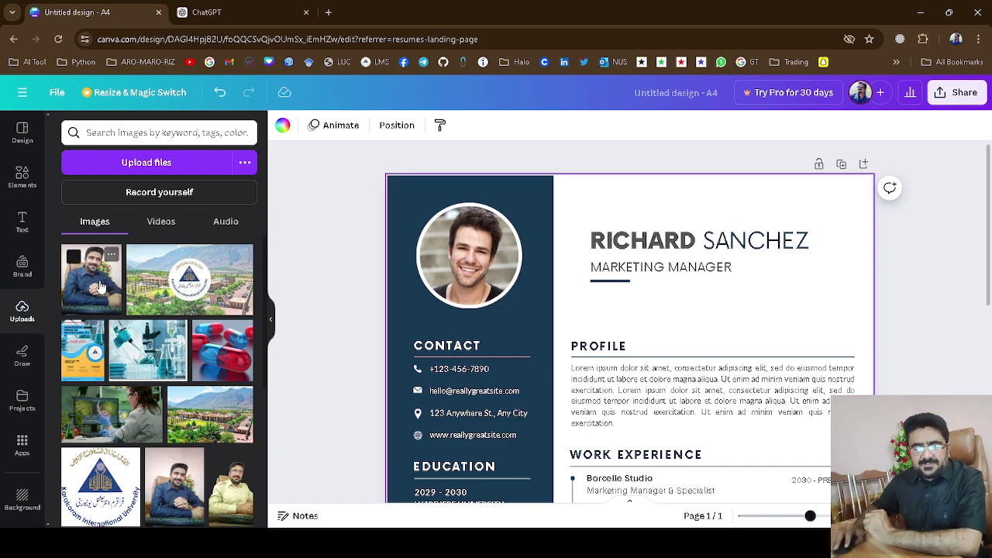
drag(100, 288, 435, 267)
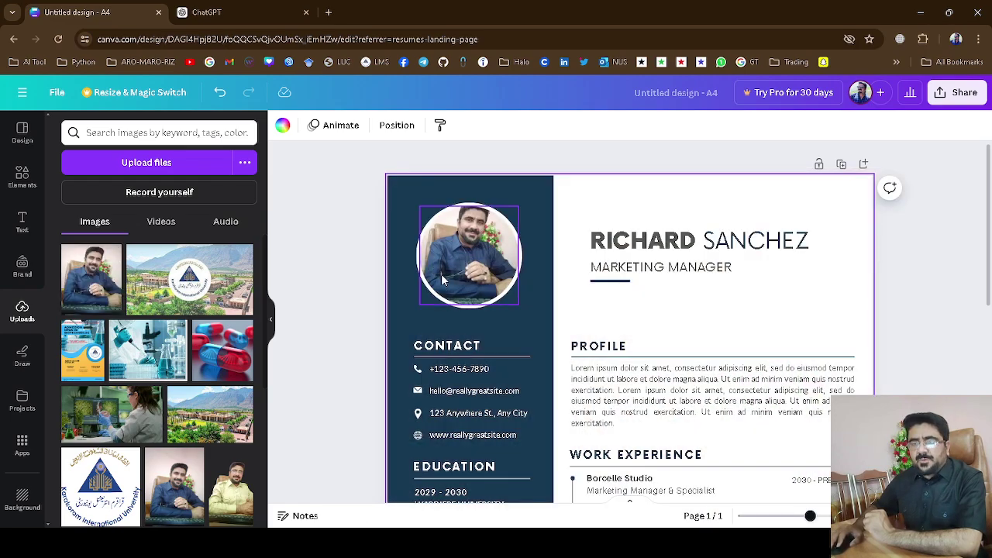
Adjust the new portrait's size slightly so it fits the circular frame.
click(491, 253)
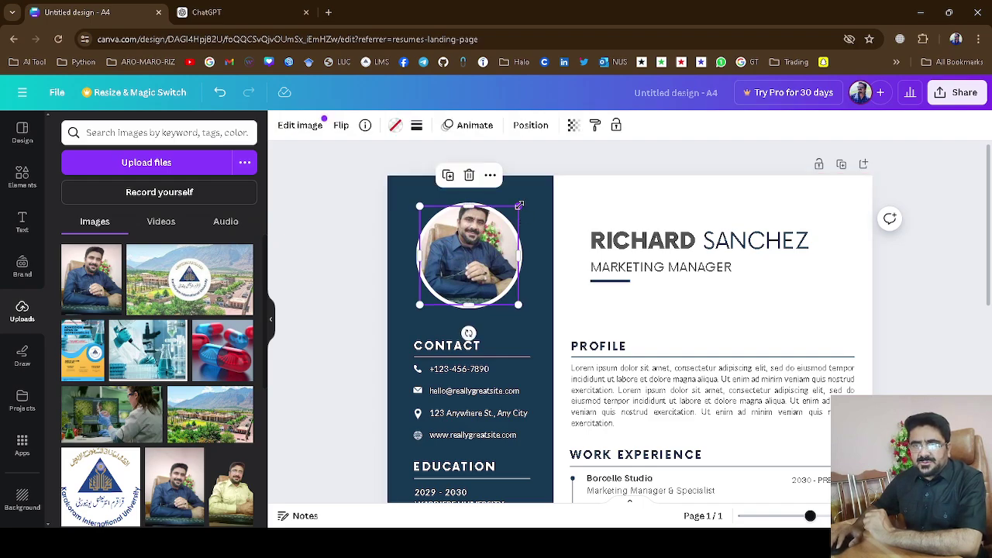
drag(513, 209, 519, 210)
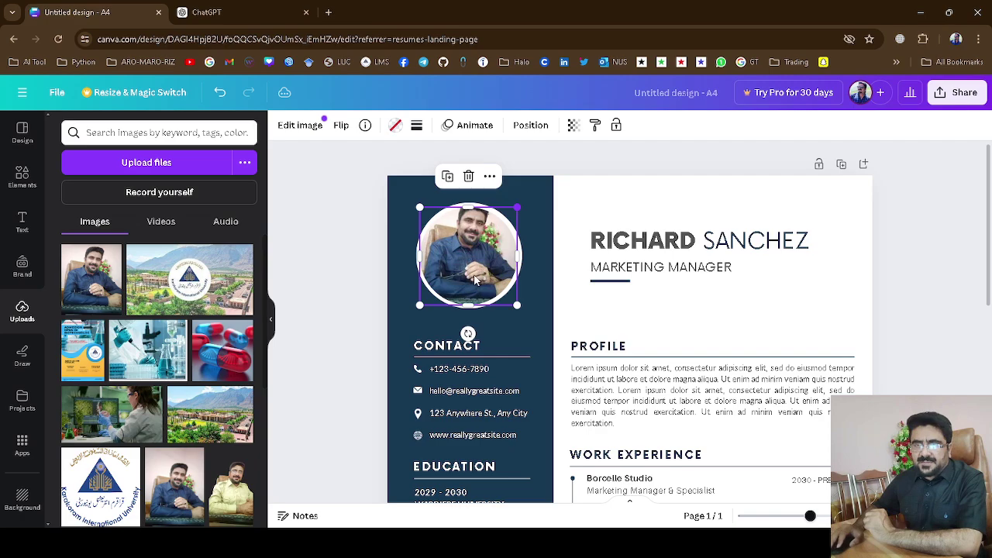
click(533, 285)
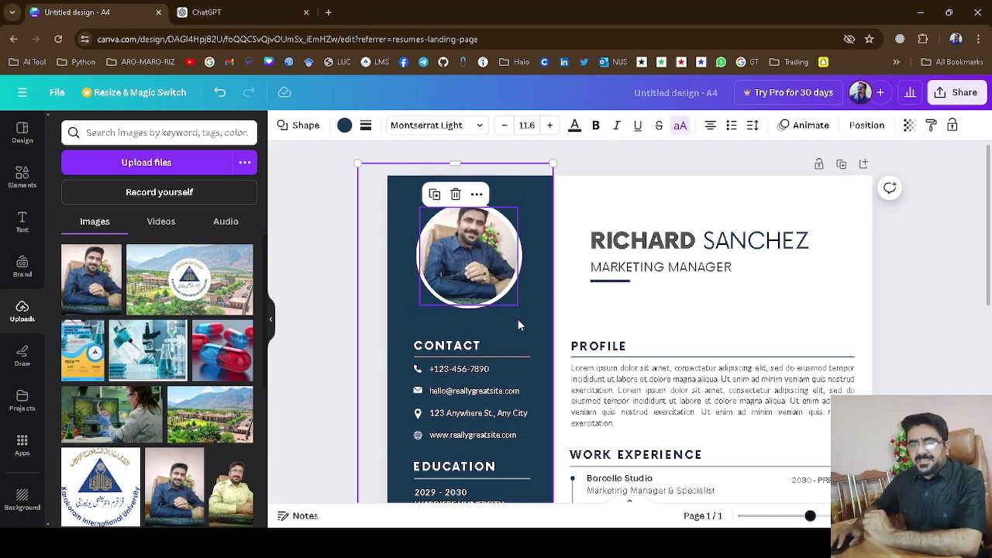
click(621, 244)
click(717, 246)
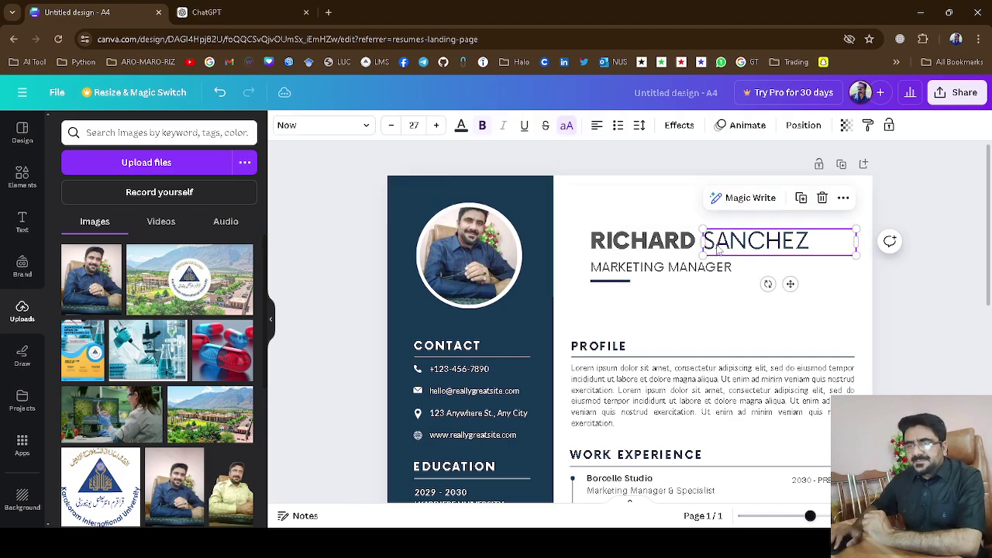
click(653, 247)
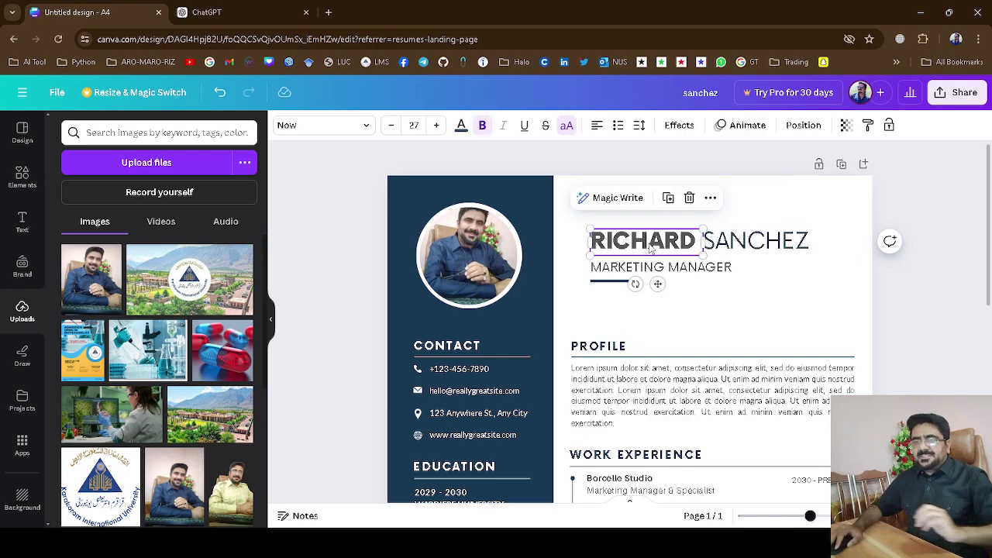
double_click(651, 247)
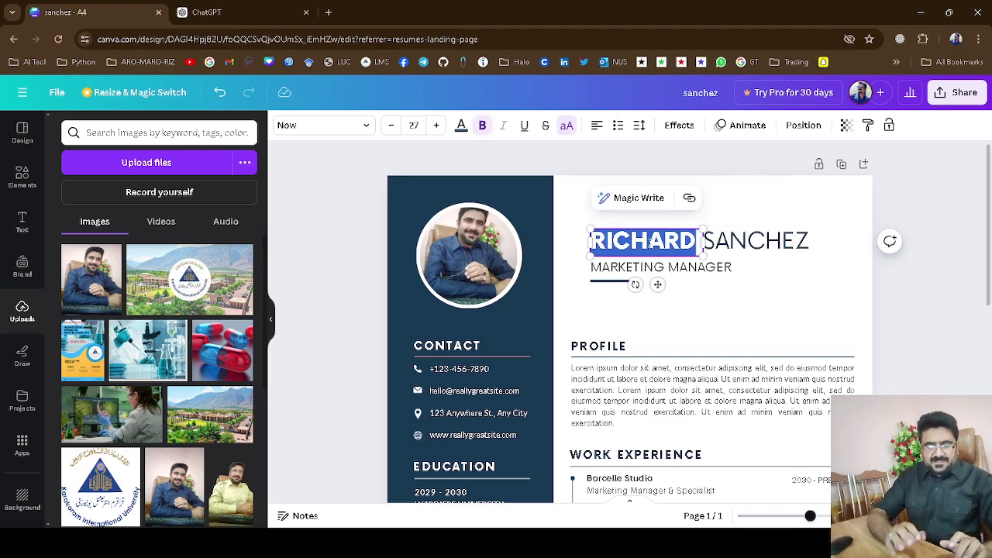
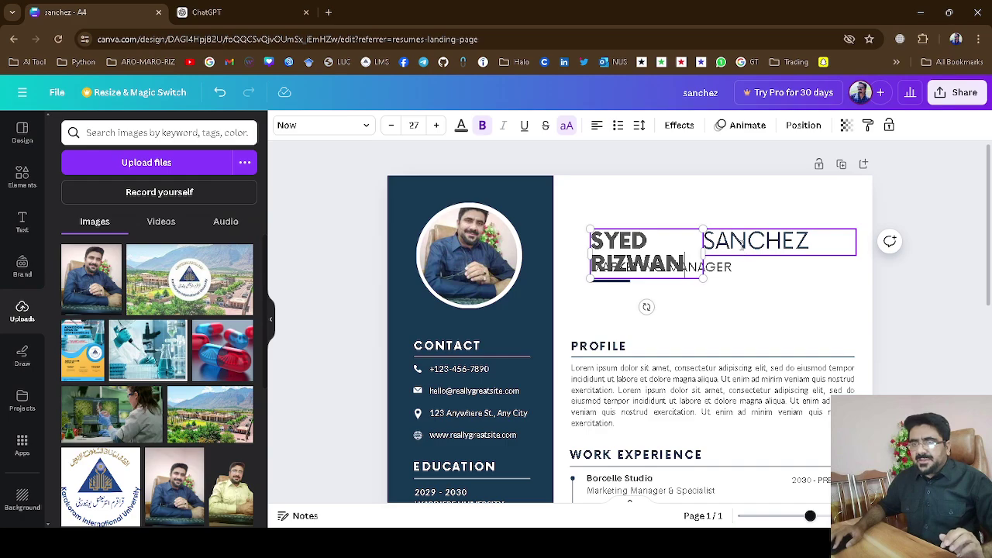
double_click(742, 245)
text(ABBAS)
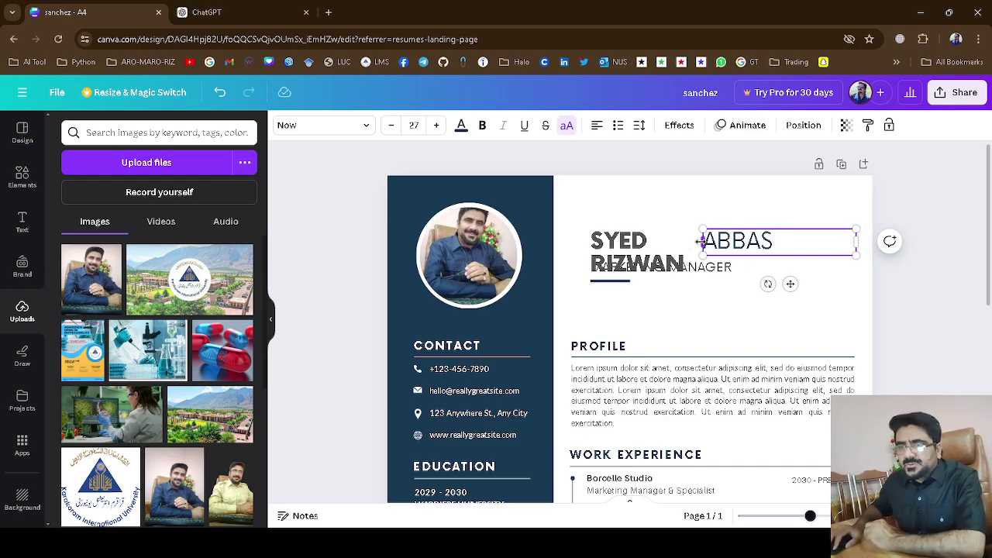
drag(703, 242, 741, 241)
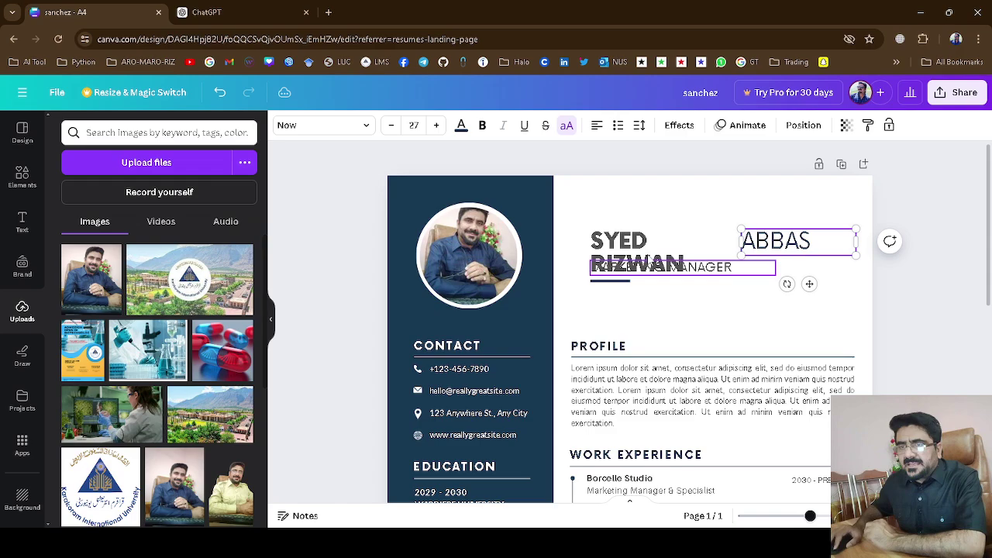
click(647, 258)
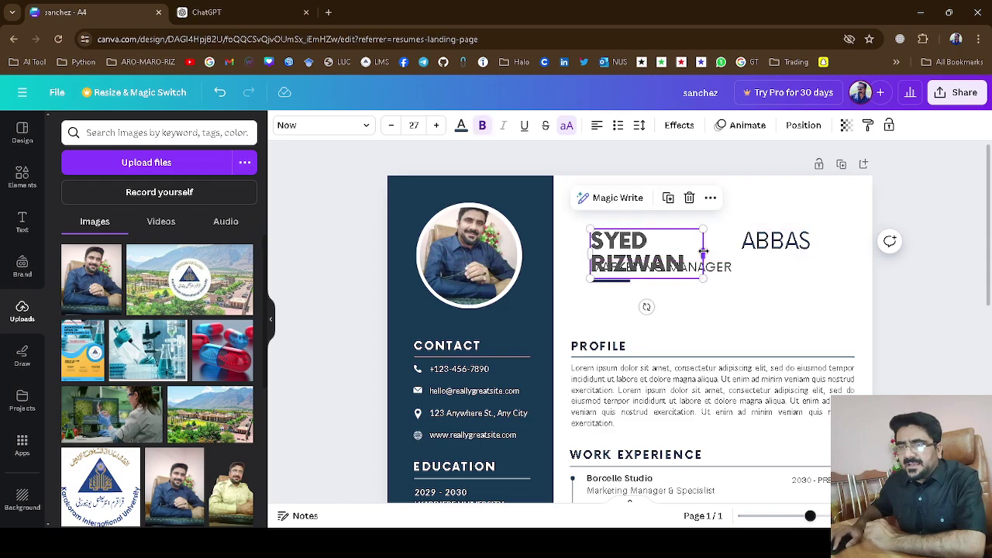
drag(718, 250, 771, 251)
click(789, 245)
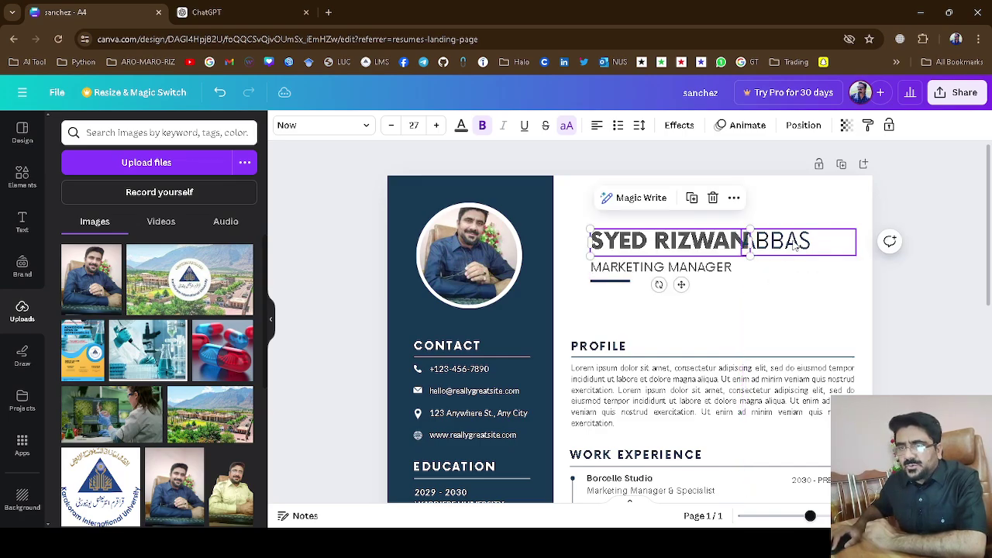
click(756, 303)
drag(784, 241, 791, 242)
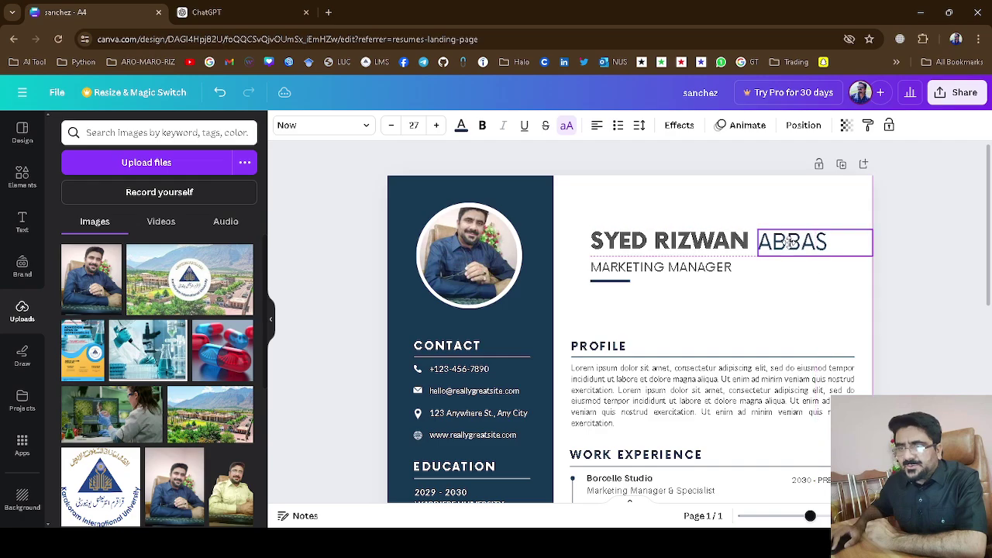
click(721, 304)
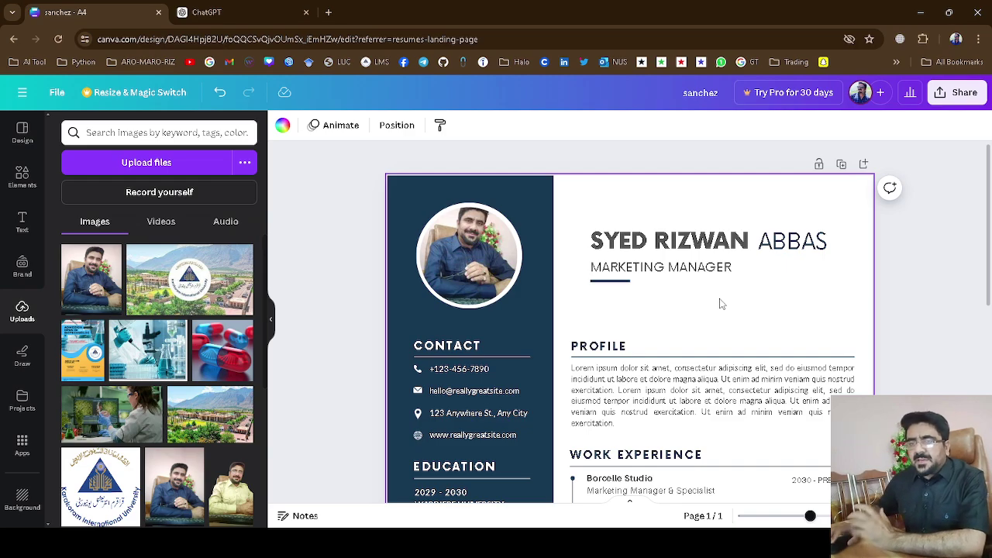
click(671, 245)
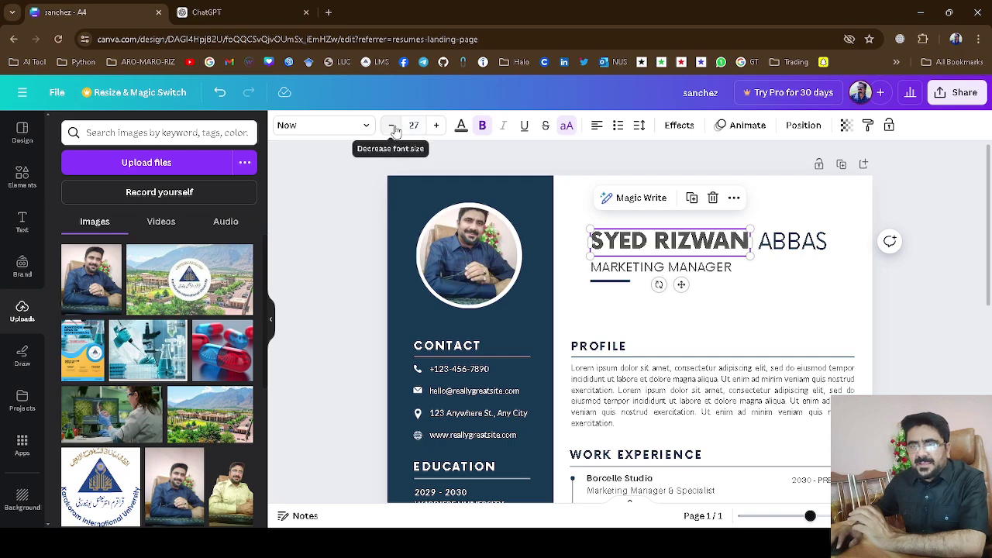
click(392, 126)
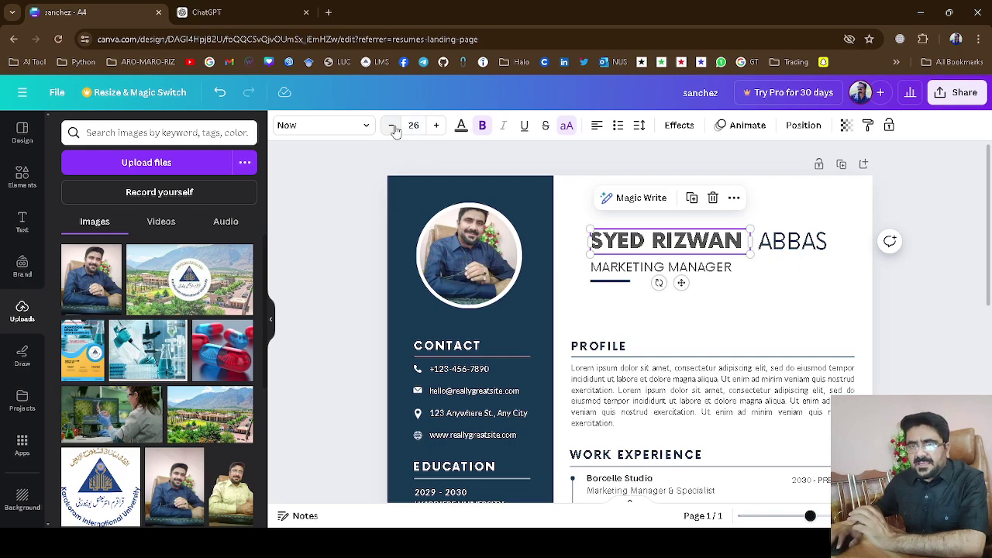
click(393, 127)
click(393, 126)
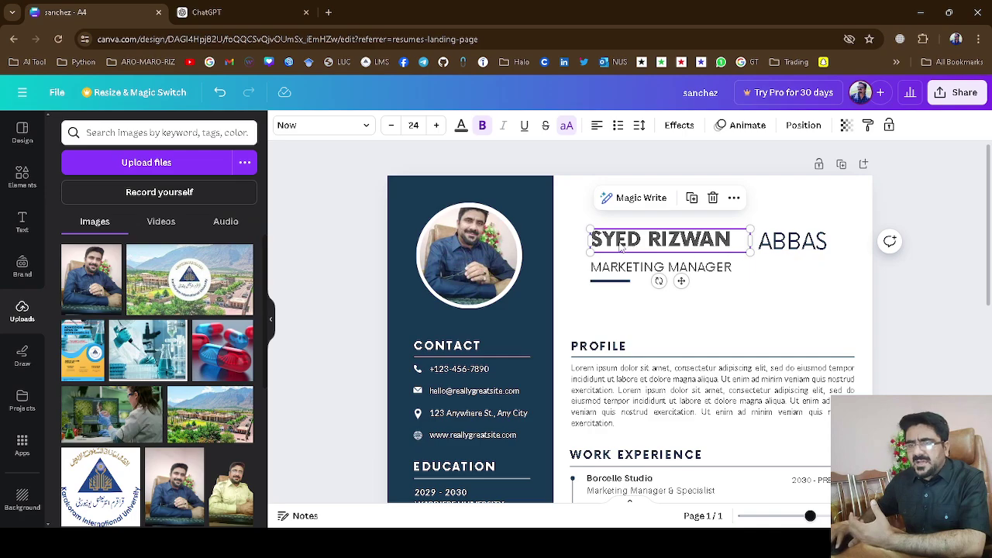
Add ABBAS to the end of the first-name text, leaving it partly on a second line.
double_click(741, 244)
click(740, 242)
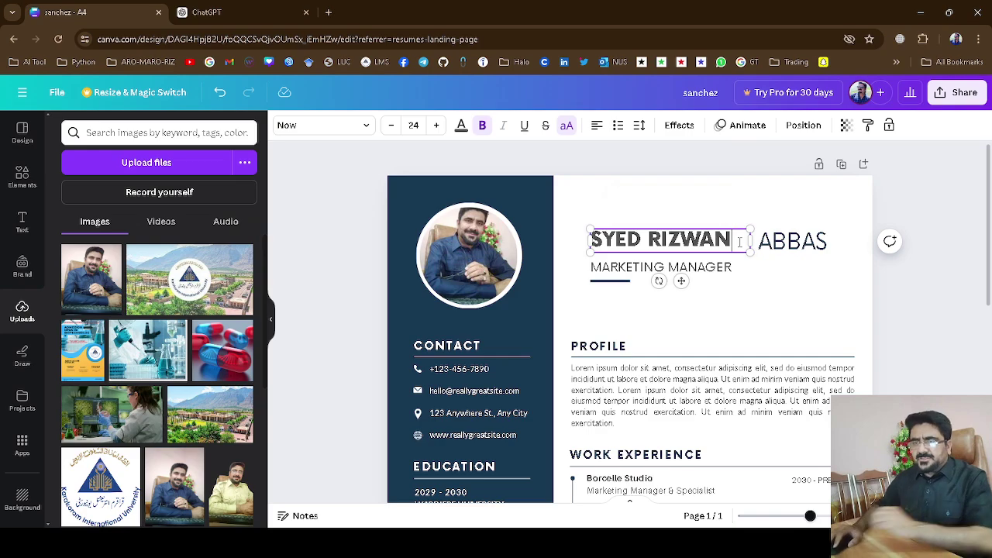
text(ABBAS)
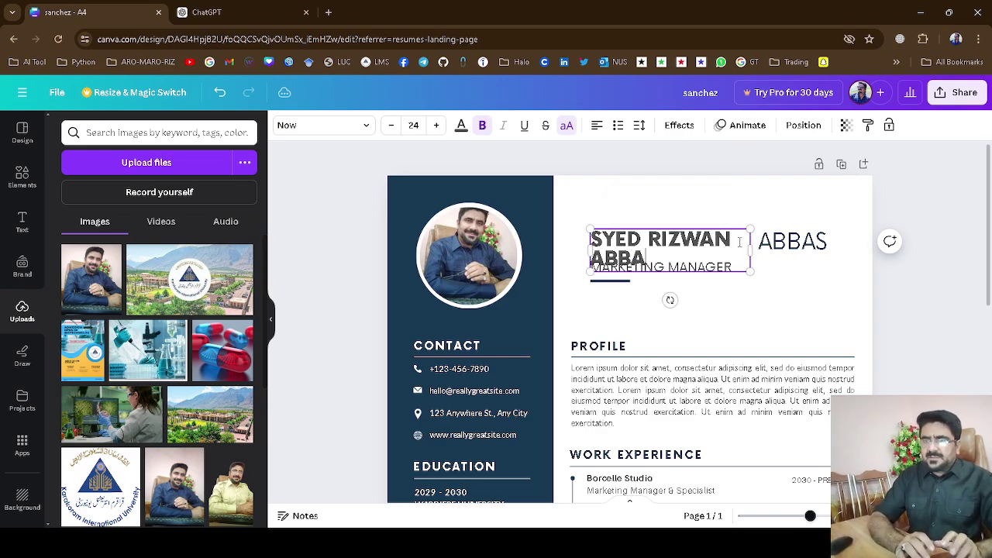
key(BackSpace)
key(BackSpace)
key(BackSpace)
key(BackSpace)
key(BackSpace)
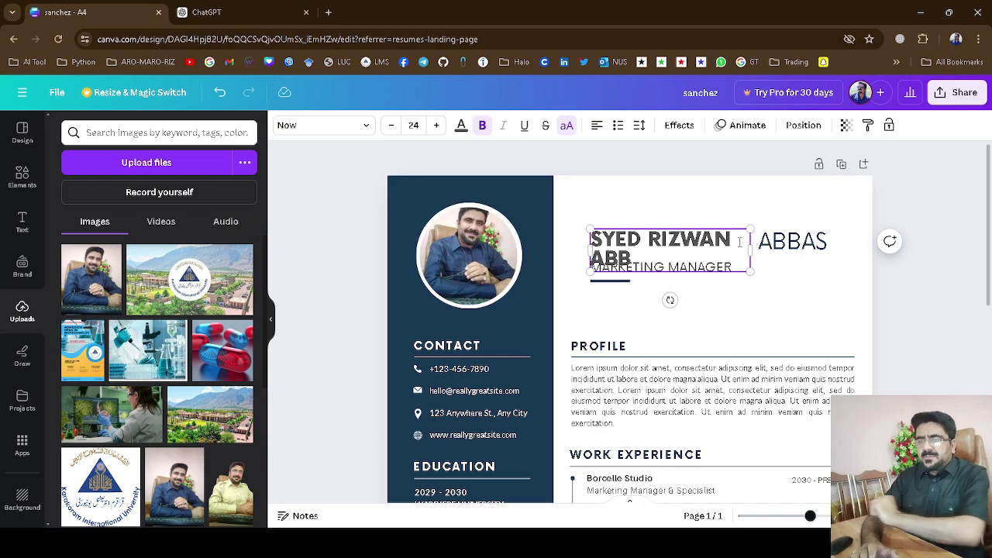
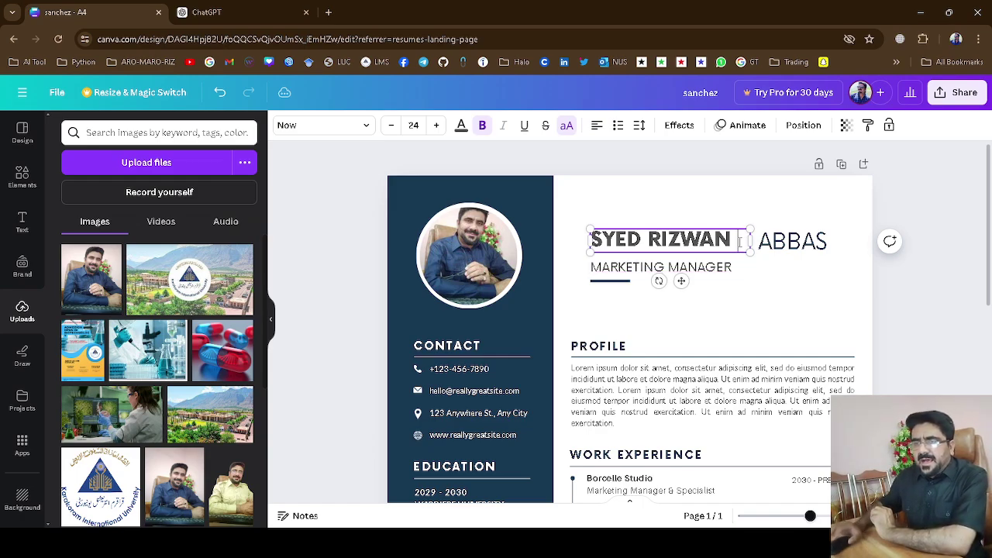
Raise the name heading's font size to 27.
click(436, 126)
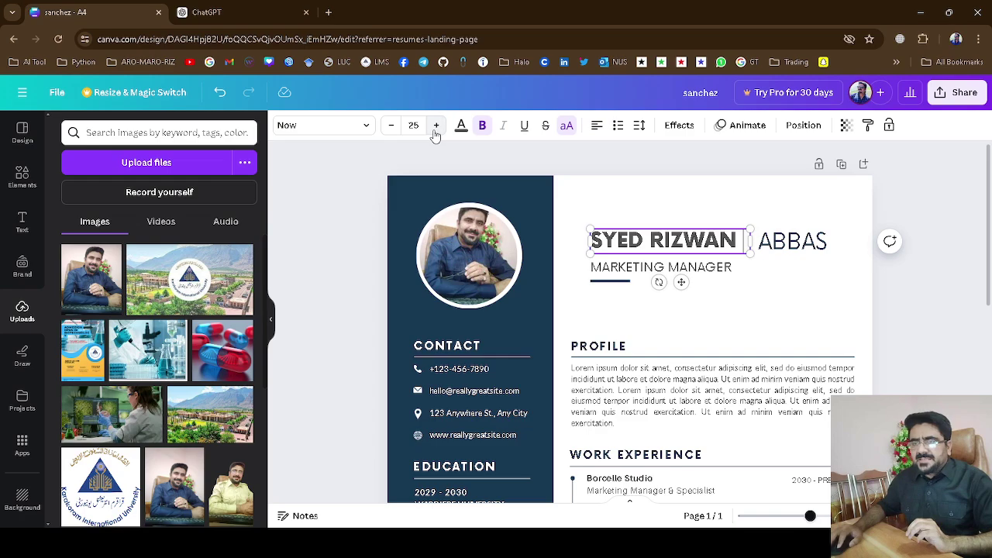
click(435, 126)
click(436, 127)
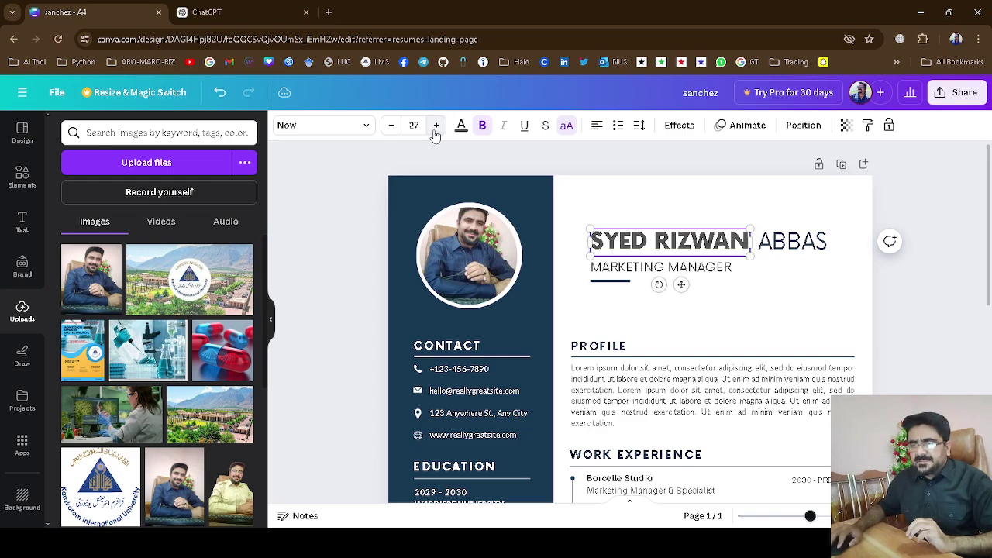
click(835, 316)
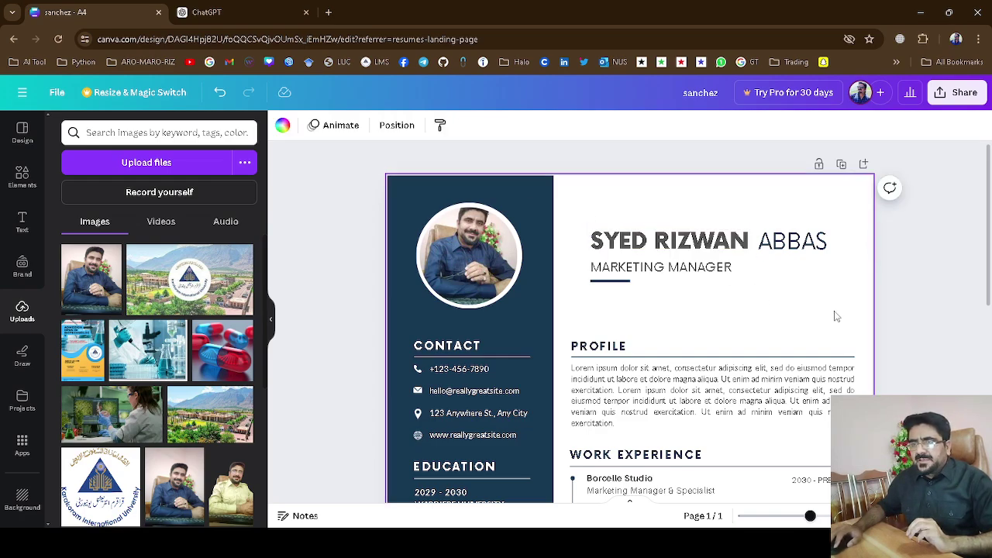
double_click(638, 269)
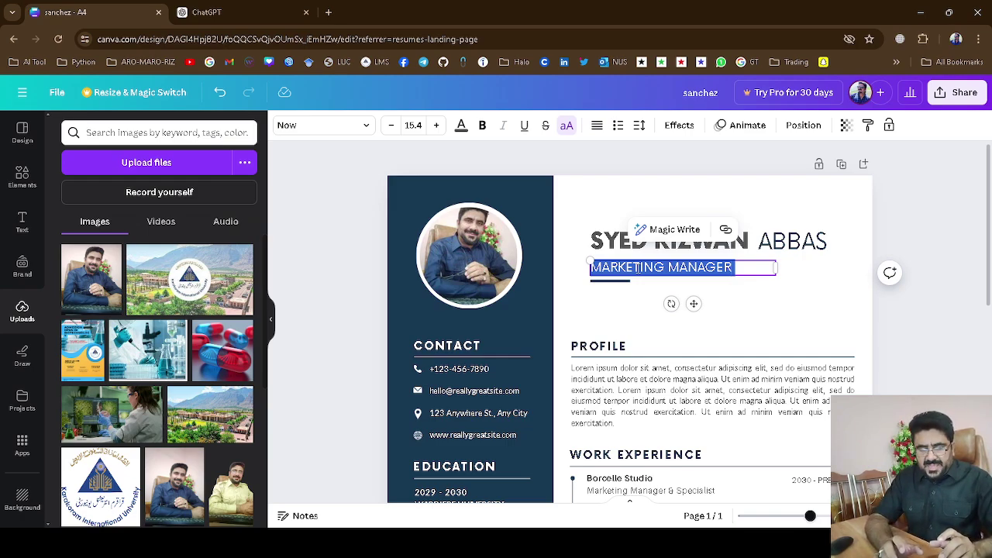
Replace the MARKETING MANAGER subtitle with PROFESSOR.
text(PROFESSOR)
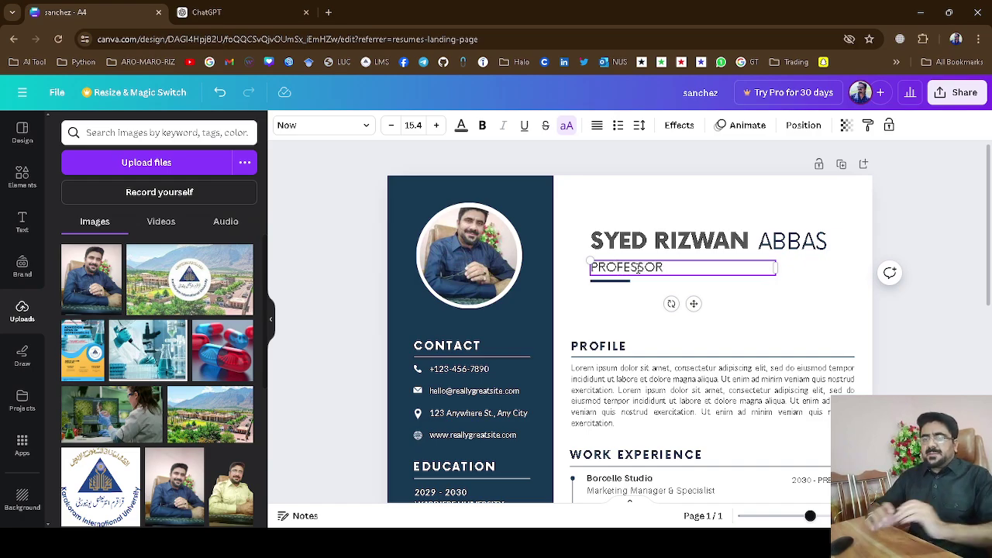
click(804, 308)
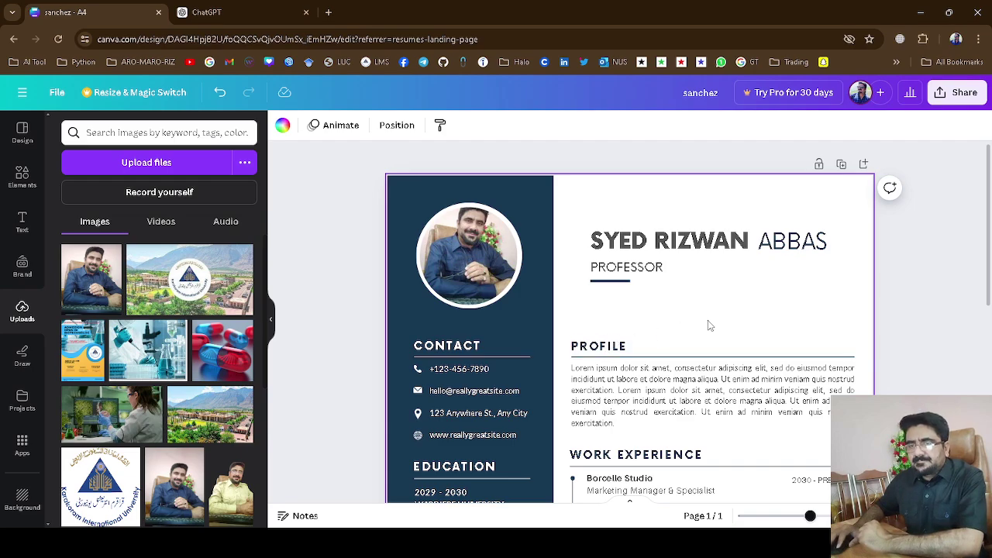
scroll(946, 321, down, 3)
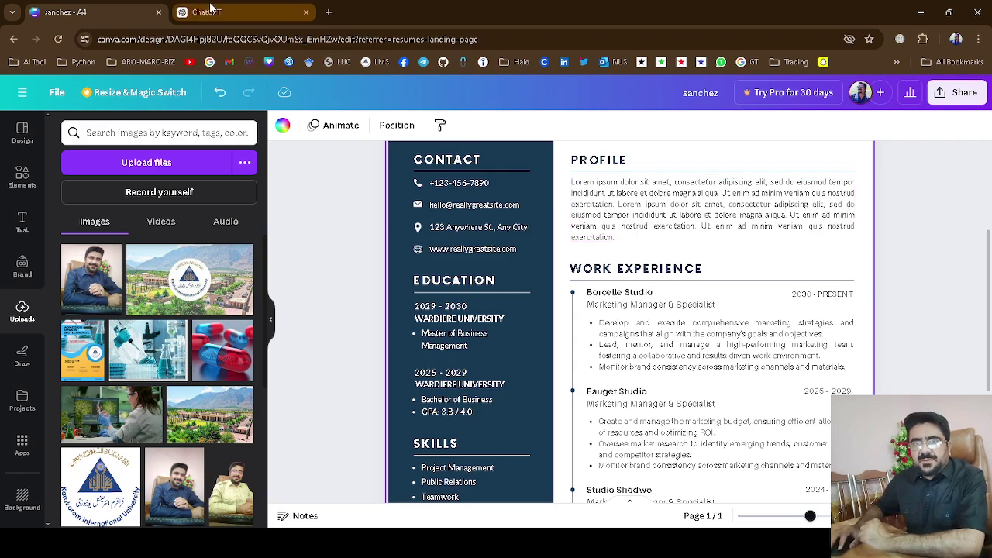
Copy the Professional Summary paragraph from the ChatGPT resume draft, then return to Canva.
click(206, 13)
scroll(491, 296, up, 2)
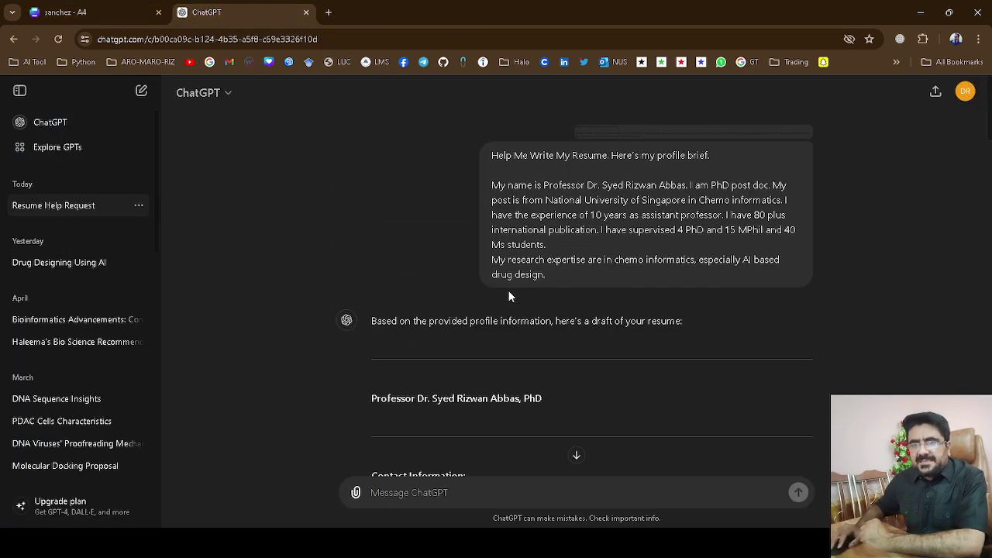
scroll(510, 297, down, 5)
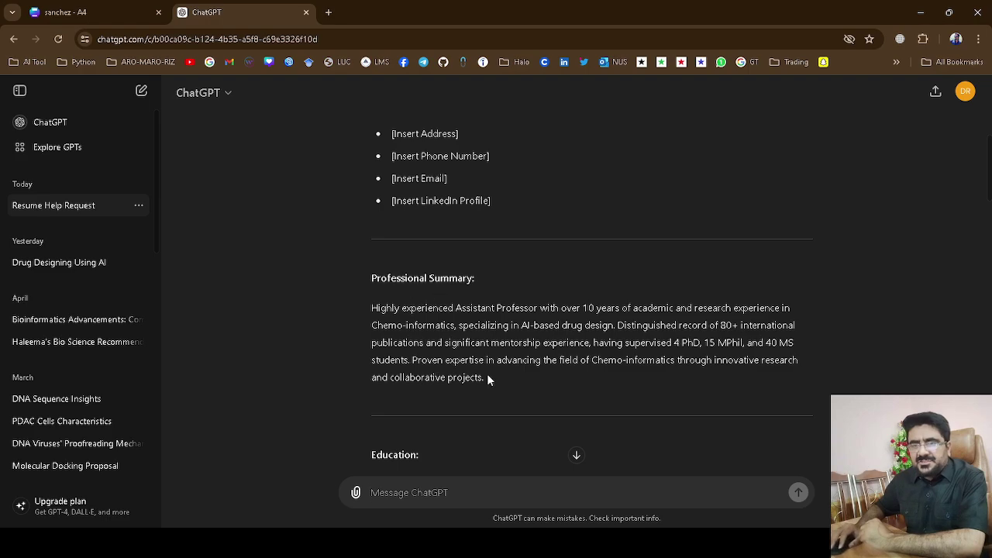
drag(373, 308, 522, 397)
key(ctrl+c)
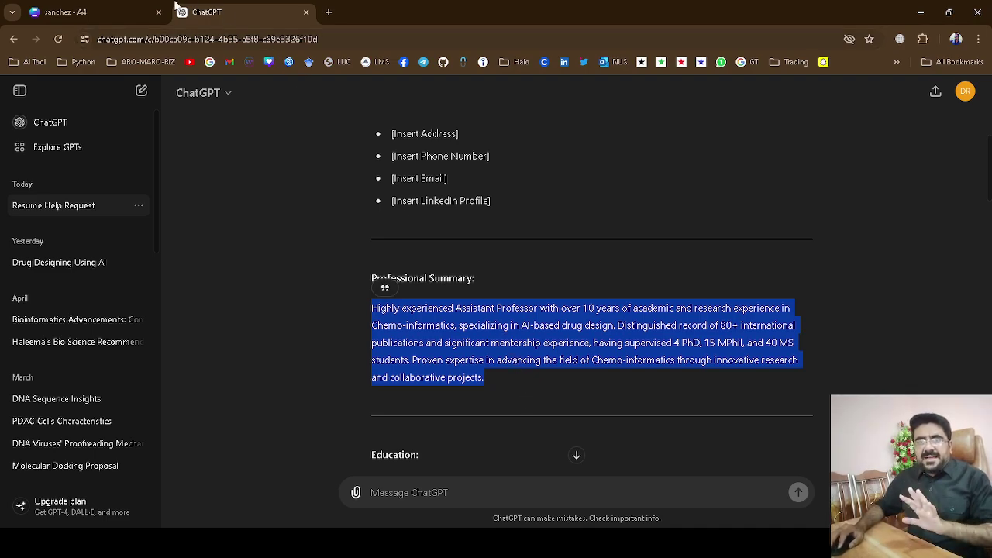
click(113, 8)
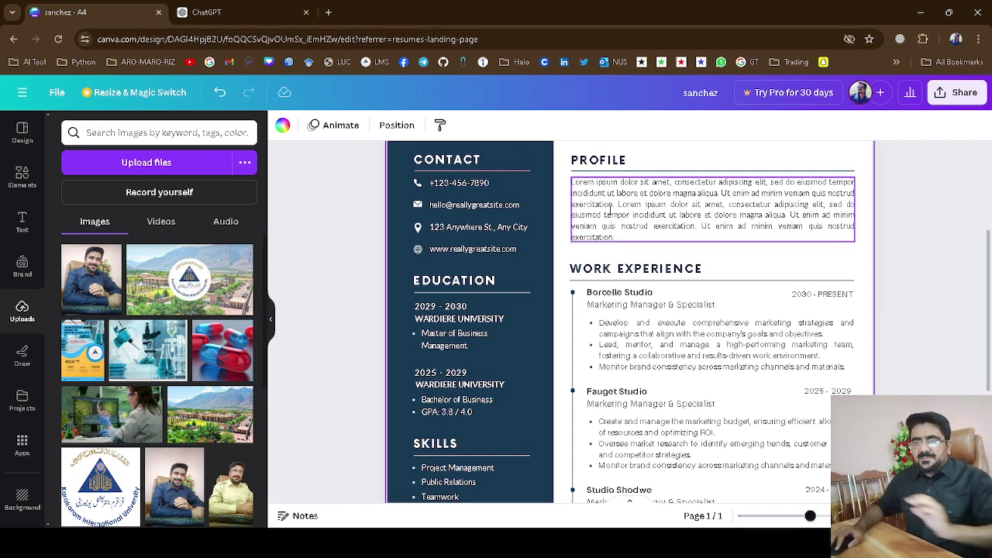
Paste the copied summary over the lorem-ipsum Profile paragraph.
double_click(611, 205)
key(ctrl+a)
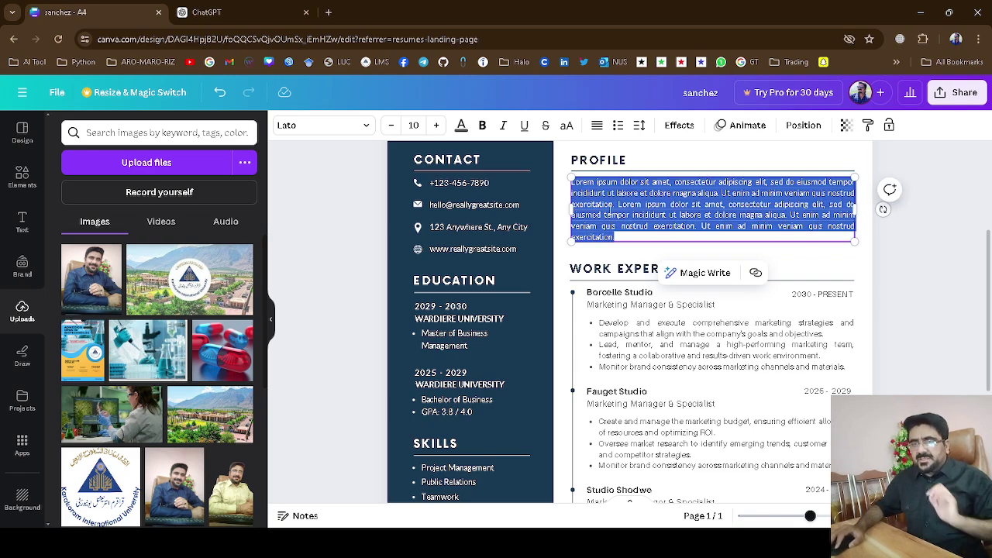
key(ctrl+v)
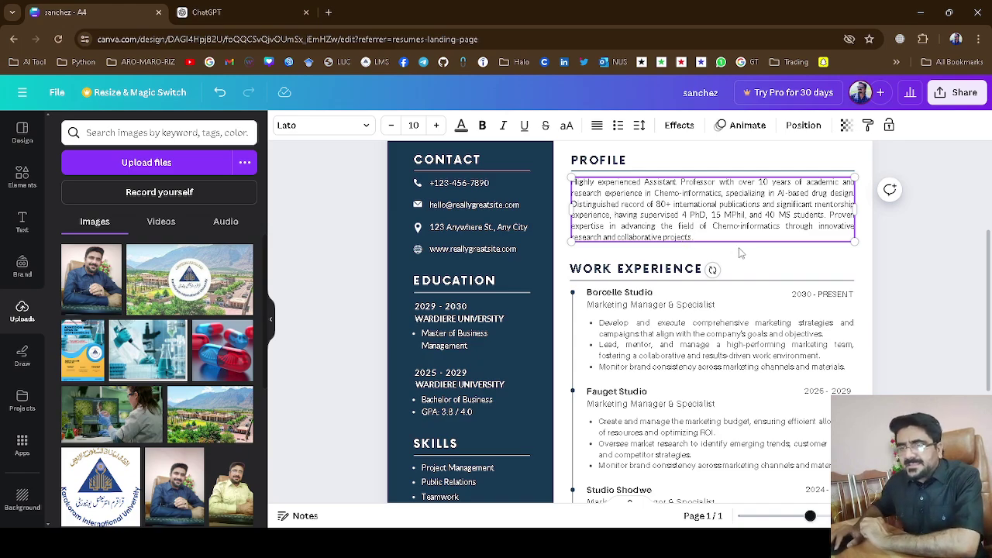
click(625, 172)
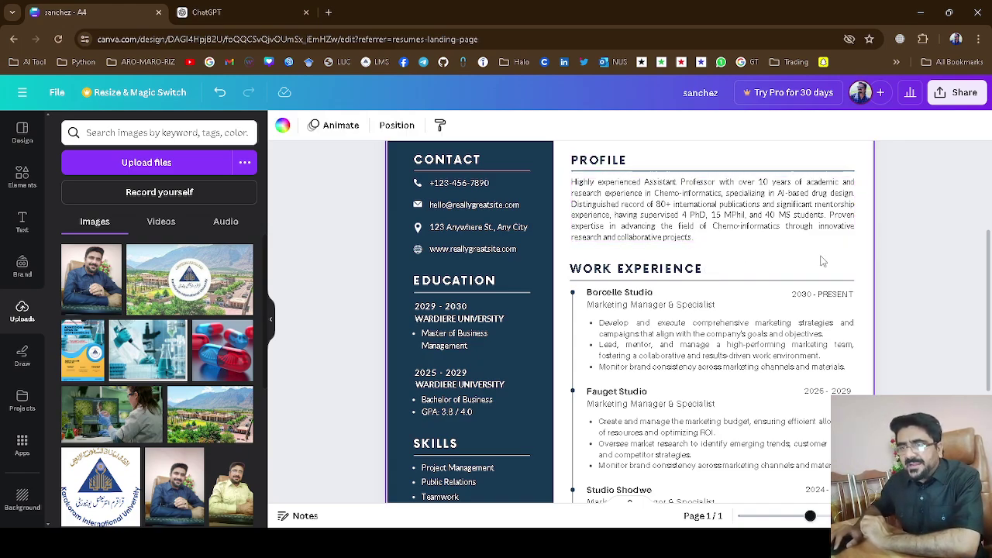
scroll(903, 247, up, 2)
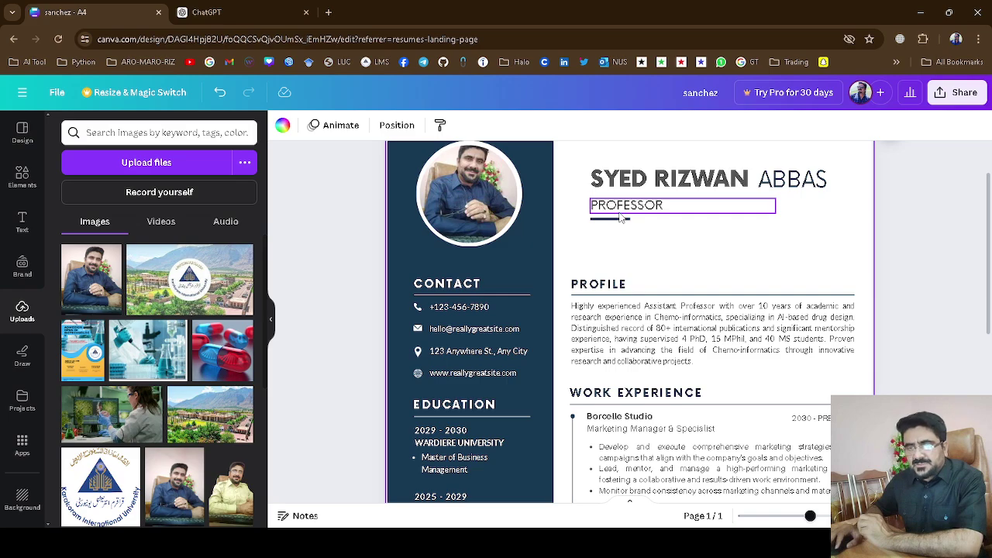
Duplicate the PROFILE heading, place the copy under PROFESSOR, and retitle it AMBITIONS.
right_click(600, 292)
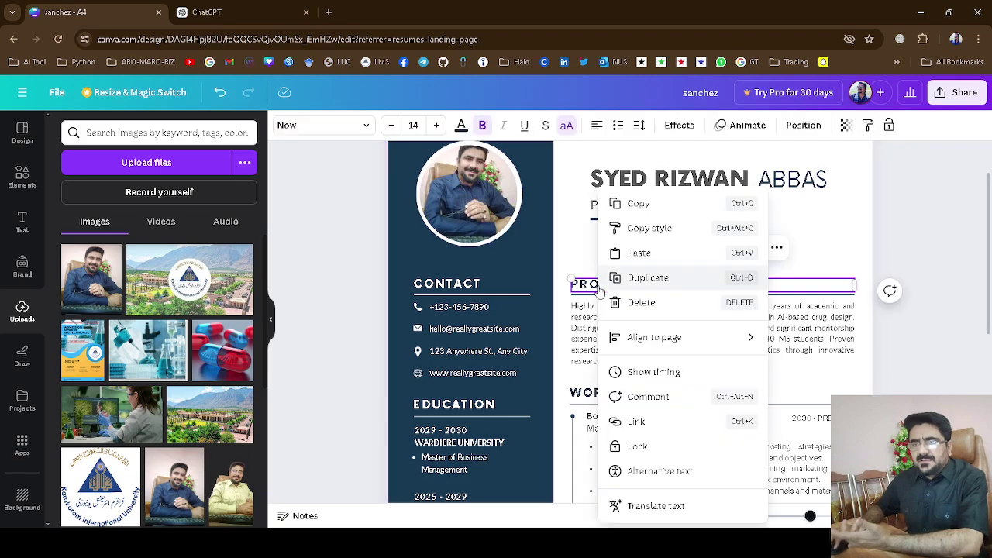
click(655, 278)
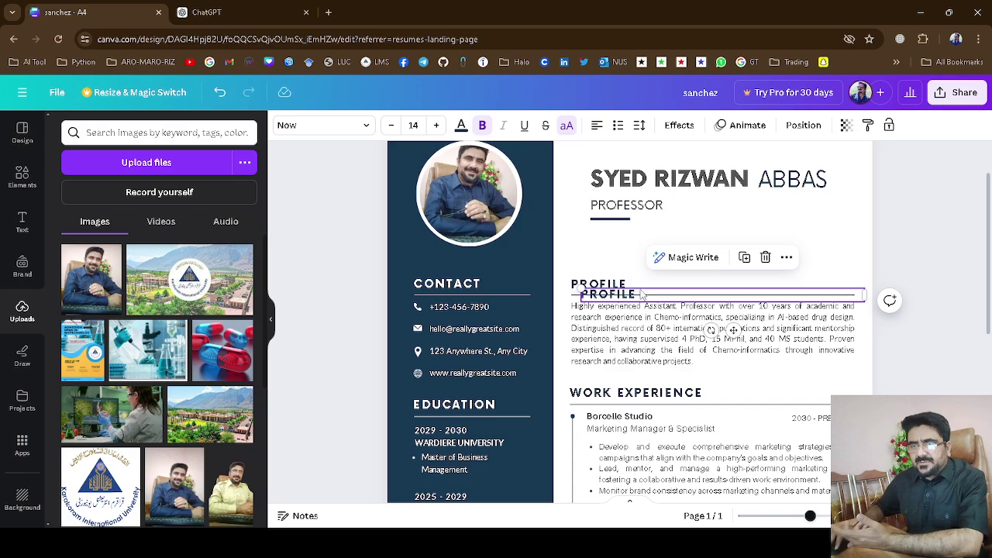
drag(632, 295, 631, 237)
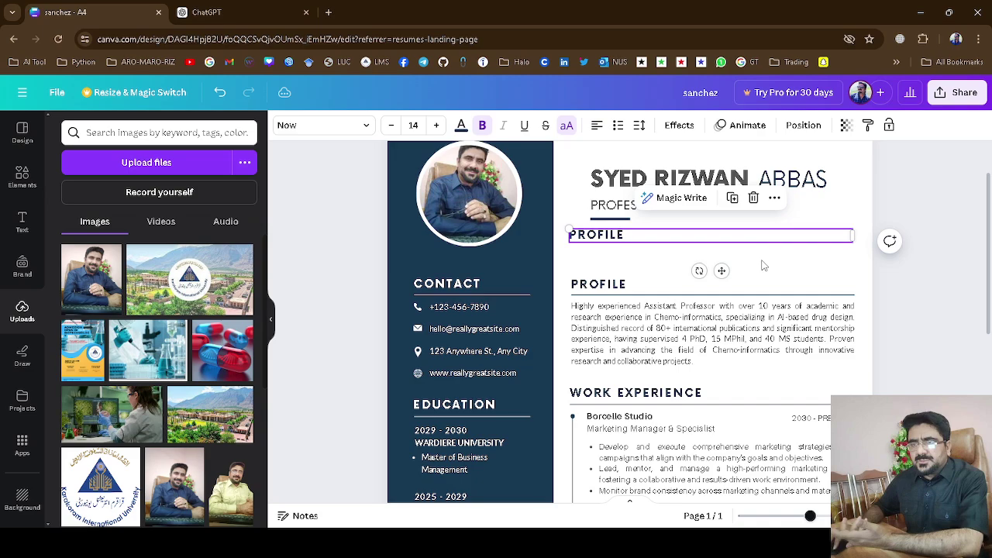
double_click(640, 238)
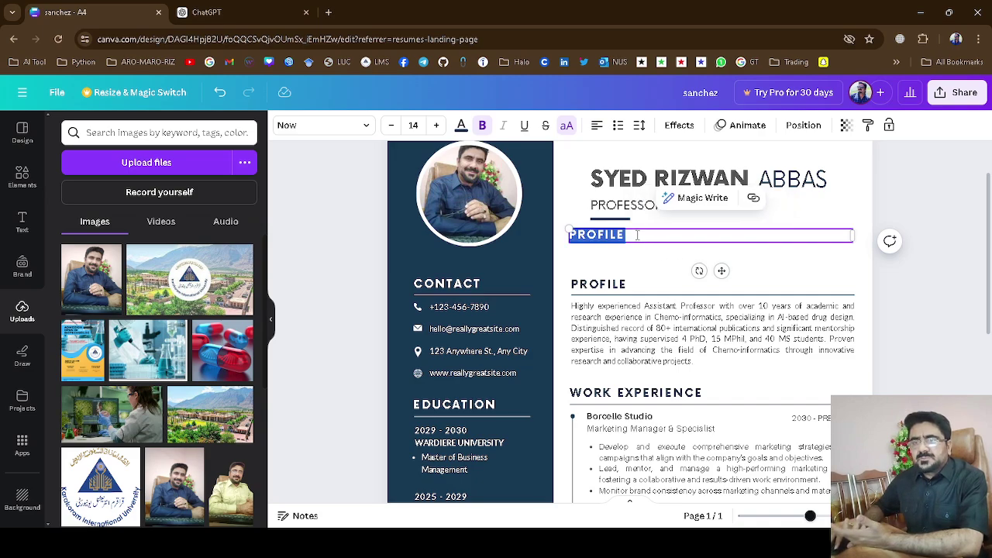
text(AMBITIONS)
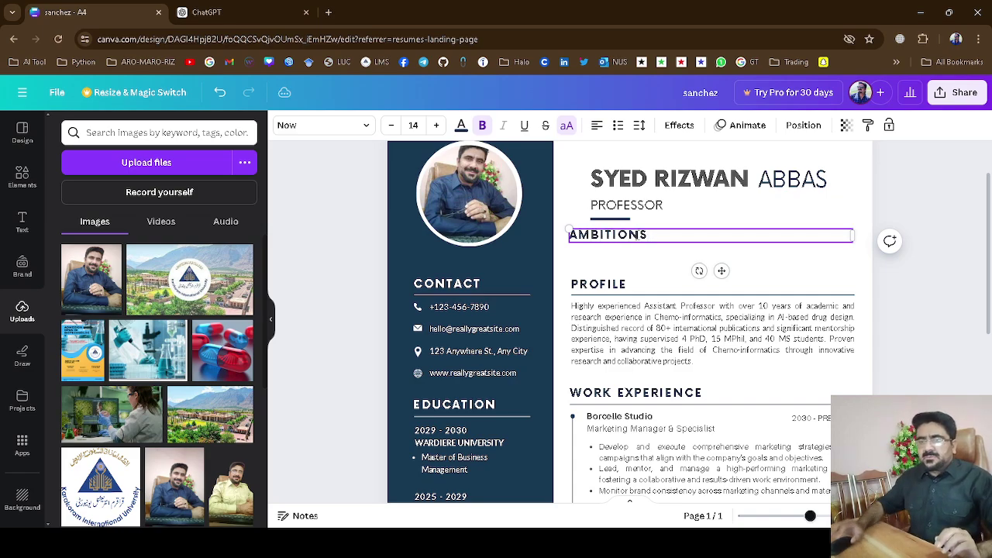
click(635, 332)
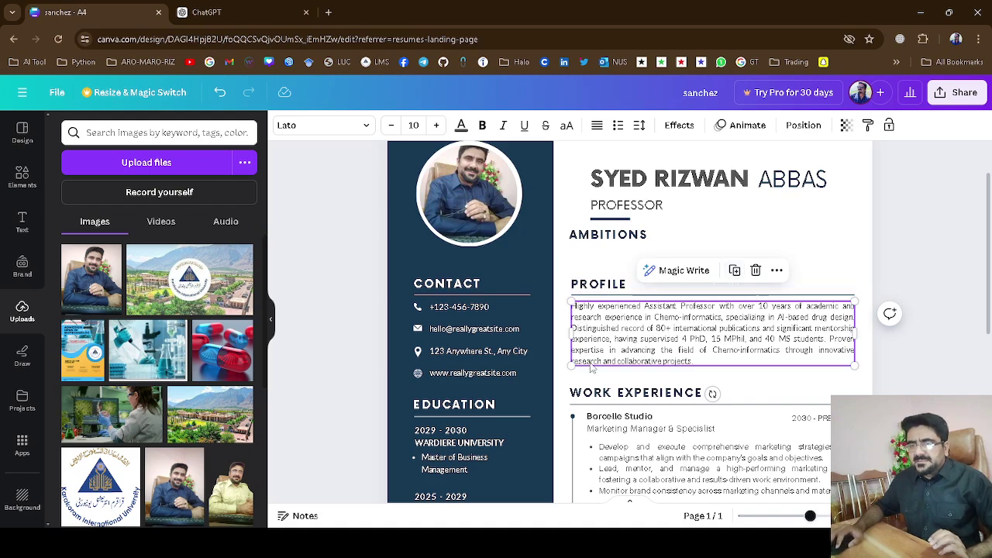
Copy the Profile paragraph and move the copy under the Ambitions heading.
click(735, 271)
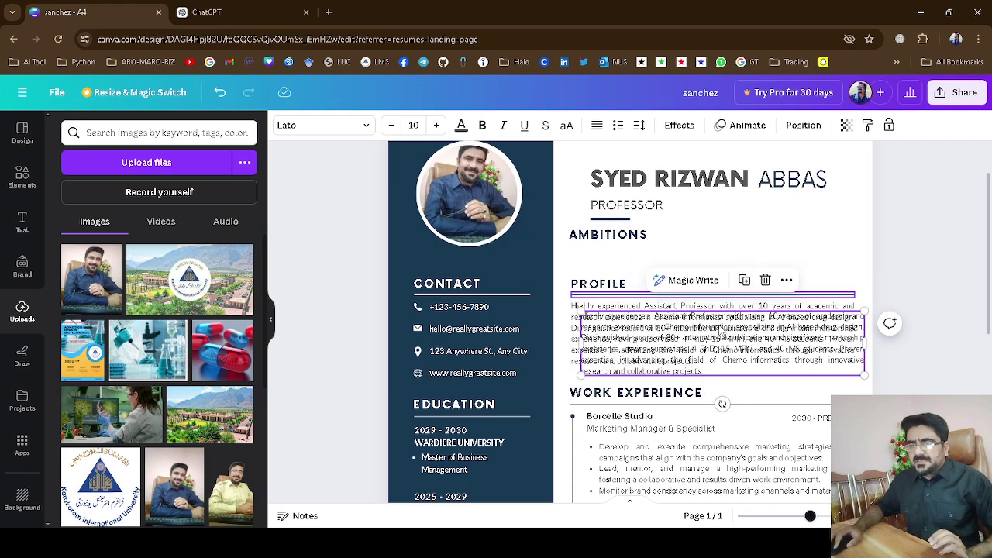
drag(724, 333, 703, 264)
double_click(703, 265)
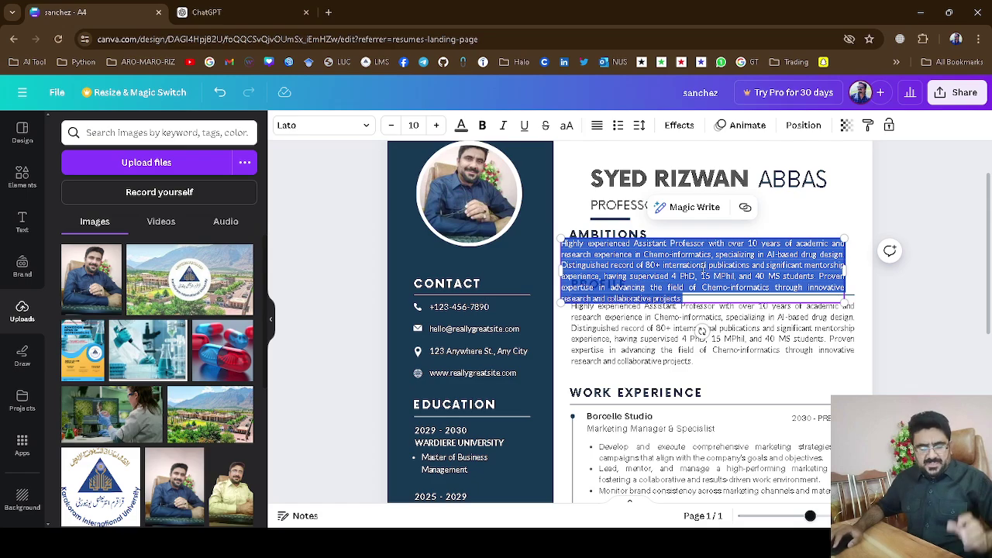
Undo four times, removing the copied paragraph and the misplaced heading.
key(ctrl+z)
key(ctrl+z)
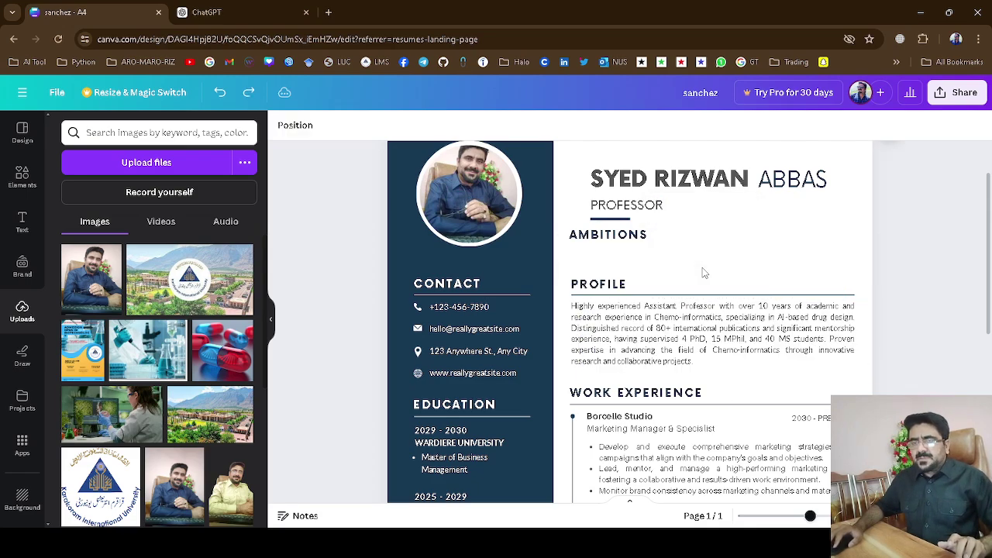
key(ctrl+z)
key(ctrl+z)
key(ctrl+z)
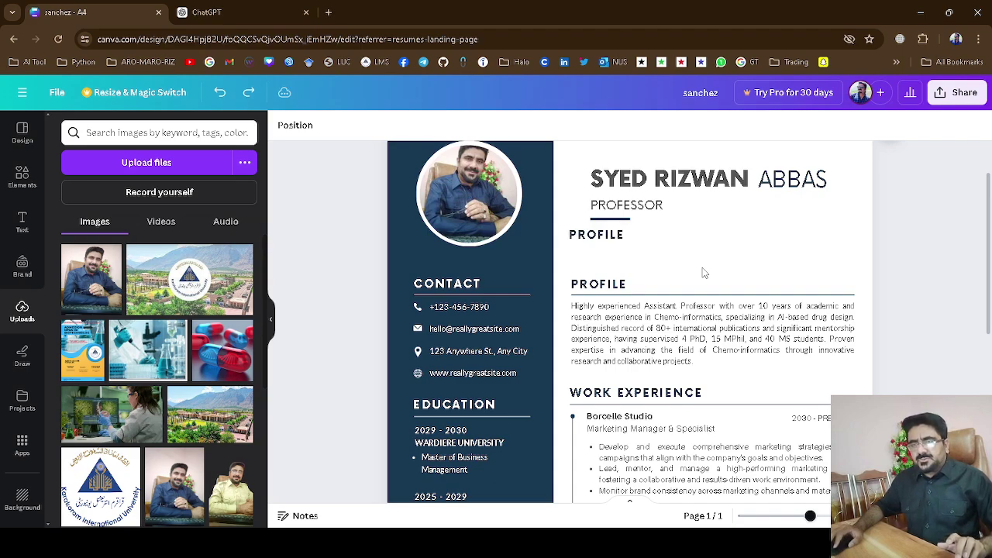
key(ctrl+z)
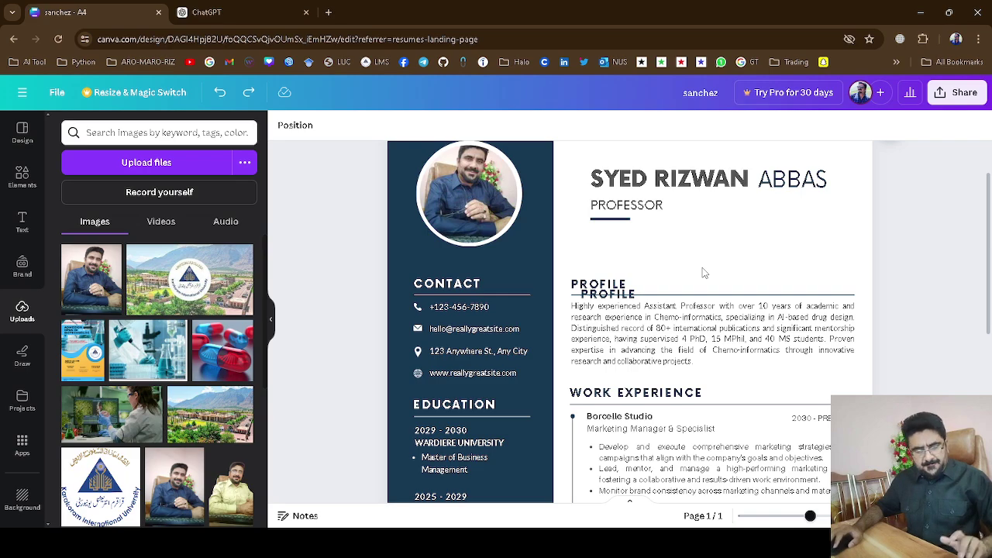
key(ctrl+z)
scroll(705, 273, down, 2)
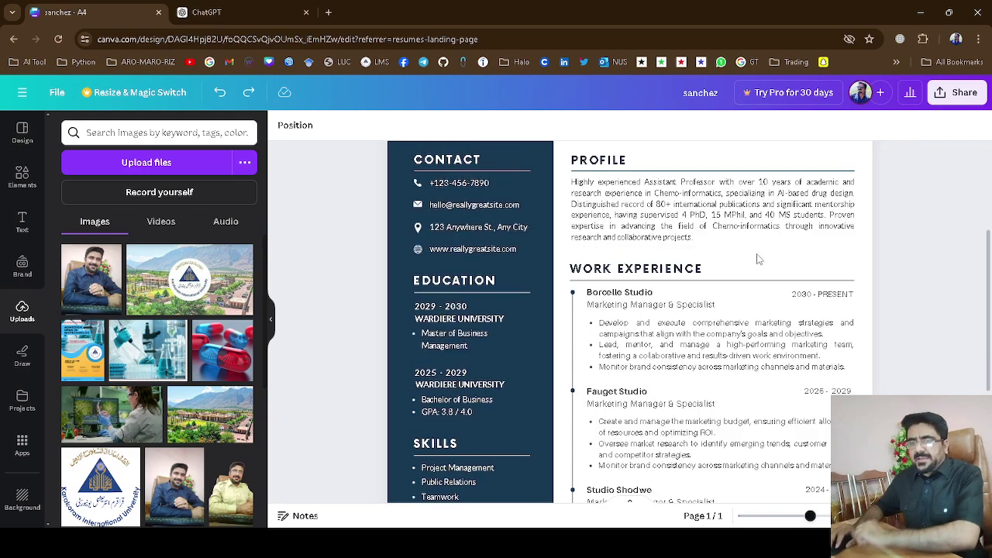
Replace the template phone number with the professor's own phone number.
click(455, 189)
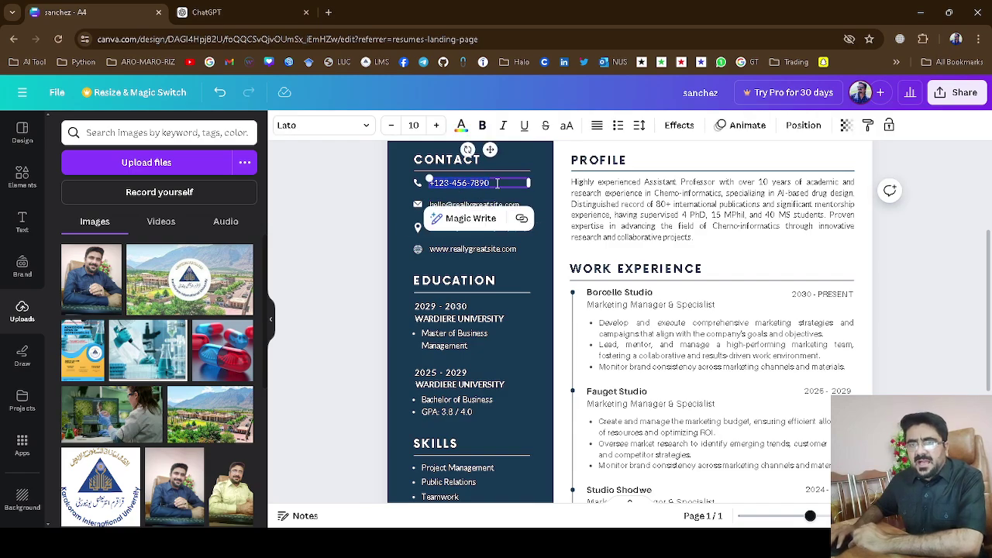
click(497, 182)
key(BackSpace)
key(BackSpace)
key(BackSpace)
key(BackSpace)
key(BackSpace)
key(BackSpace)
key(BackSpace)
key(BackSpace)
key(BackSpace)
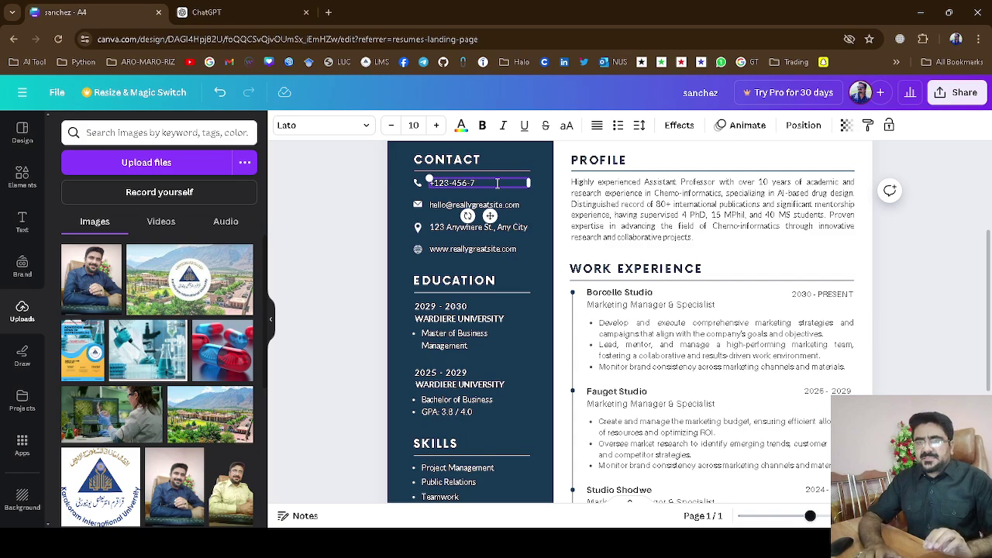
key(BackSpace)
key(BackSpace)
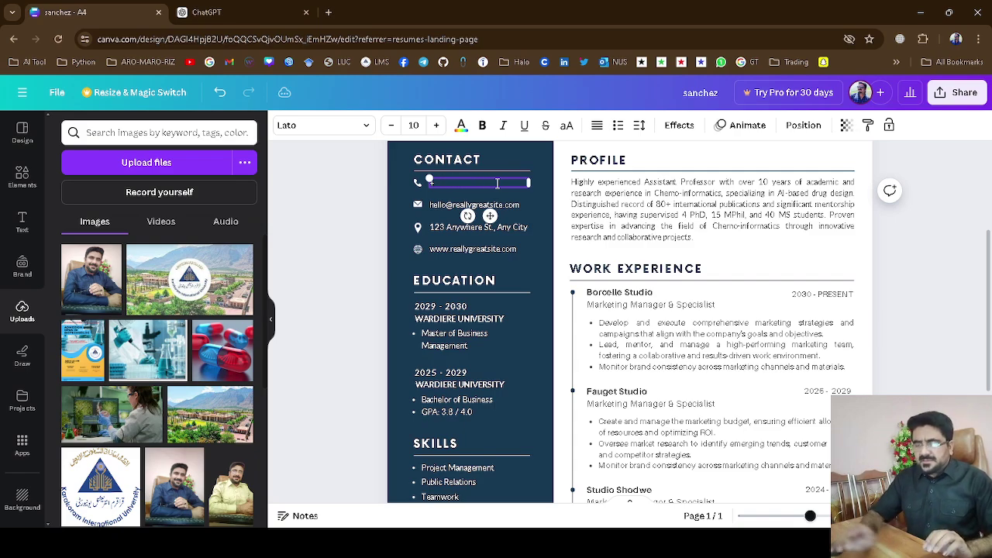
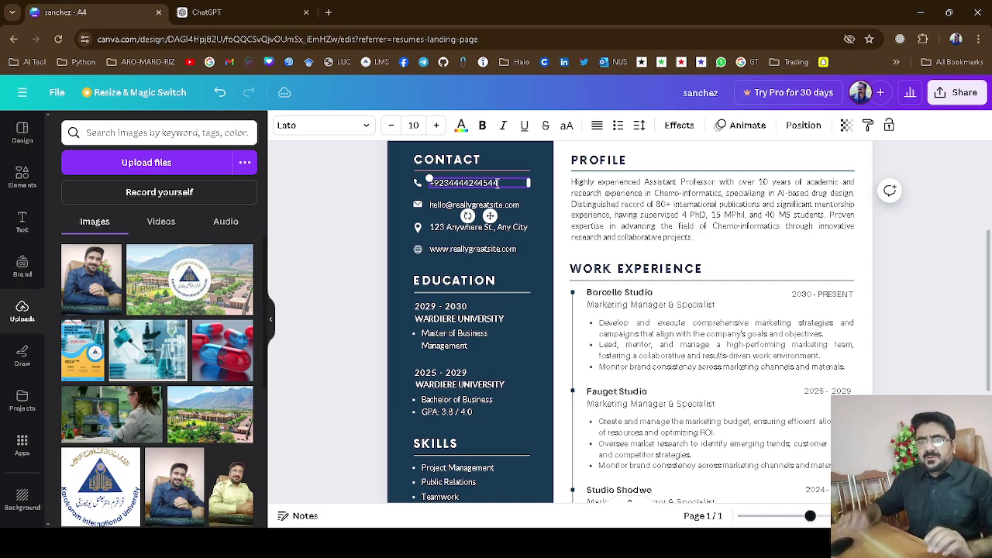
Replace the template e-mail with the professor's Gmail address and widen its box to one line.
click(452, 205)
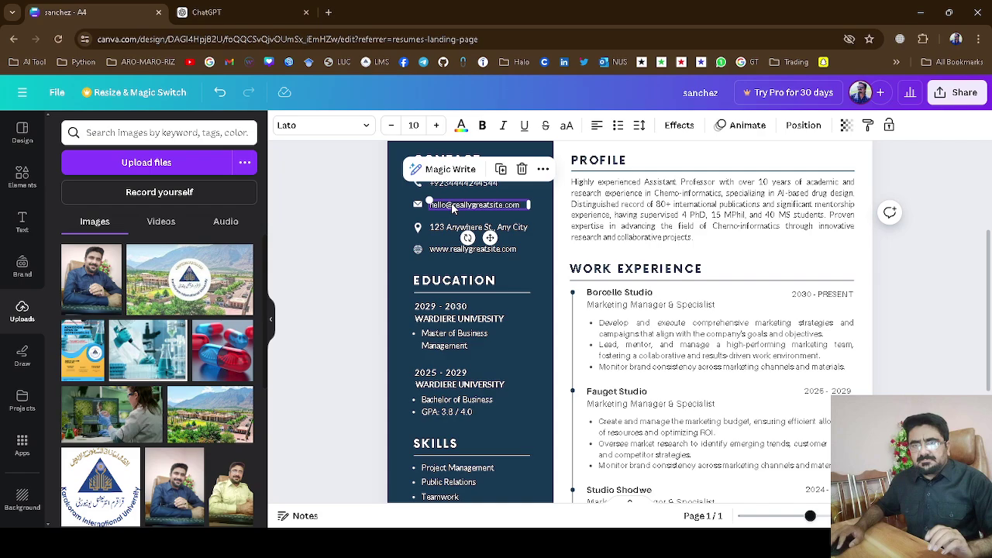
double_click(452, 203)
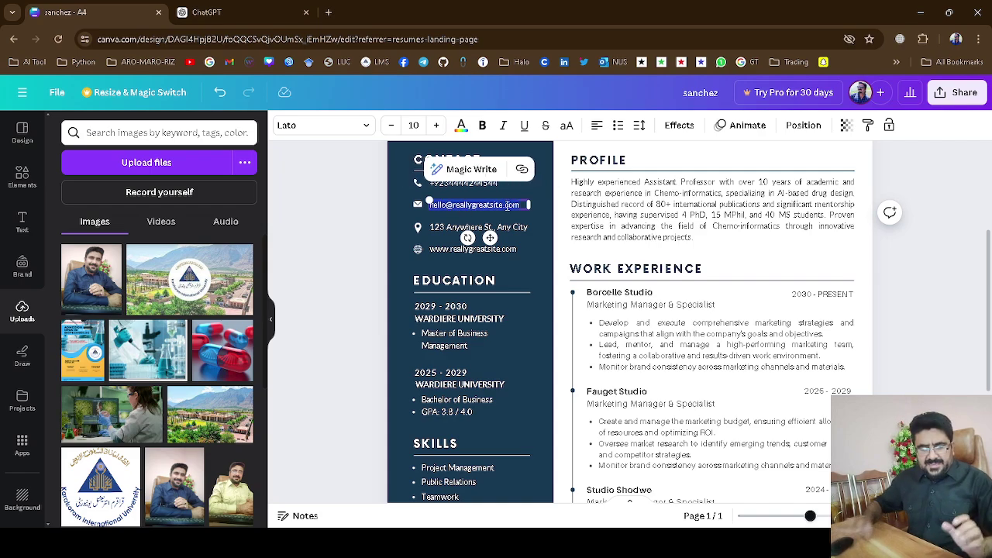
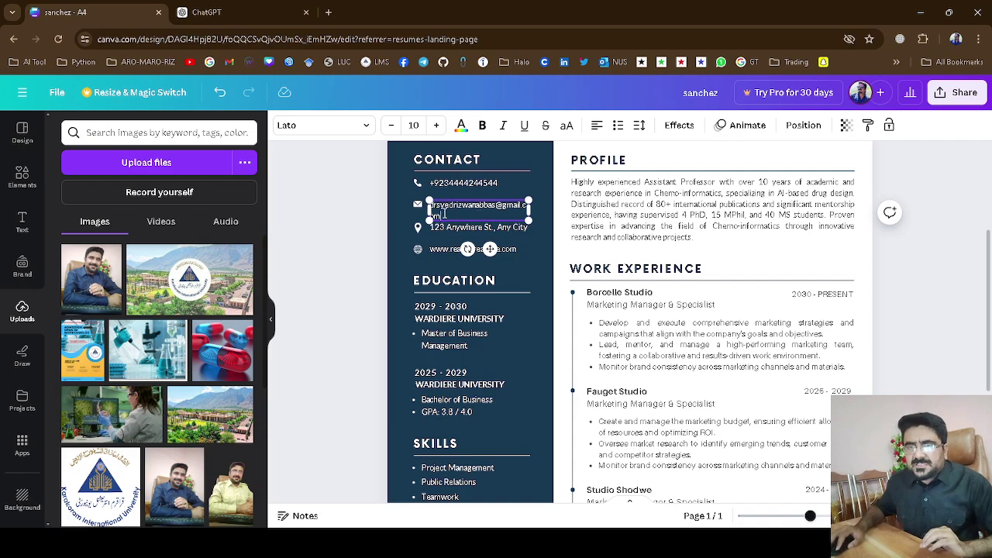
drag(532, 210, 543, 210)
click(463, 232)
click(461, 230)
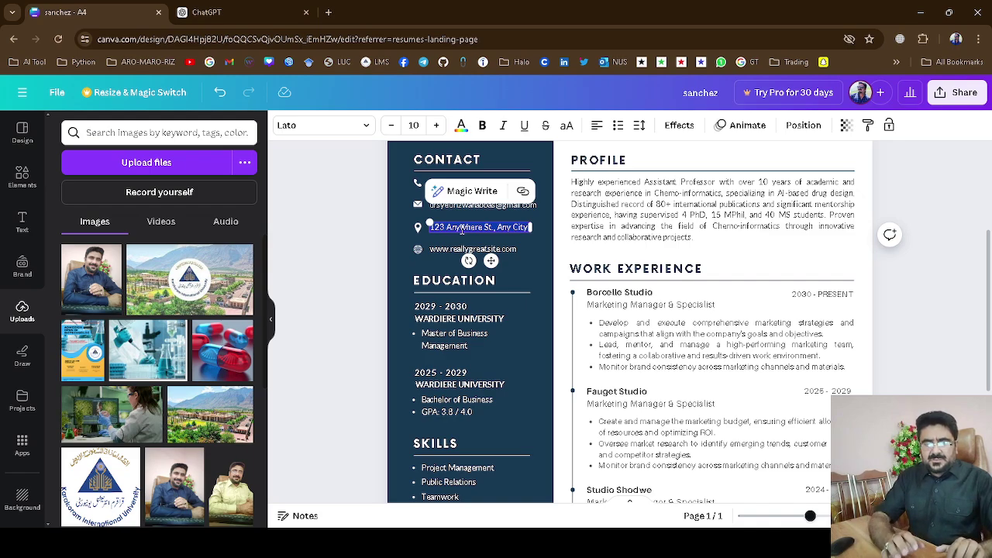
Change the address line to 'Department of Biological Sciences' and the website line to the professor's .org site.
text(Department)
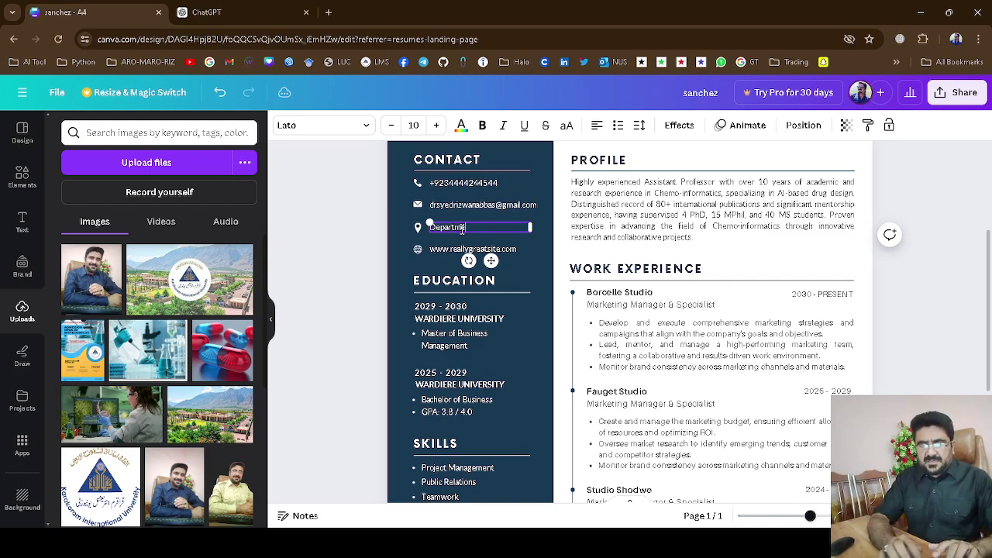
text( of Bio)
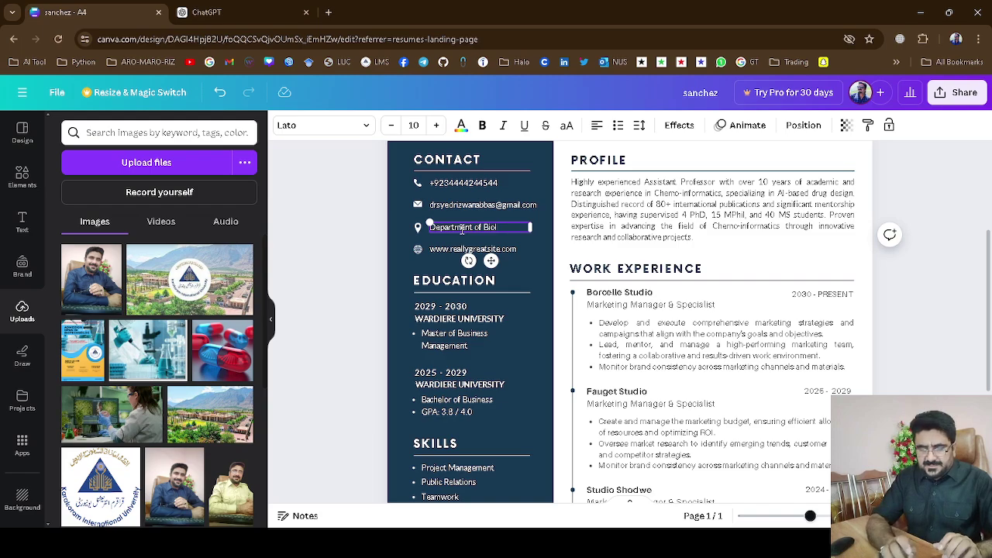
text(logical)
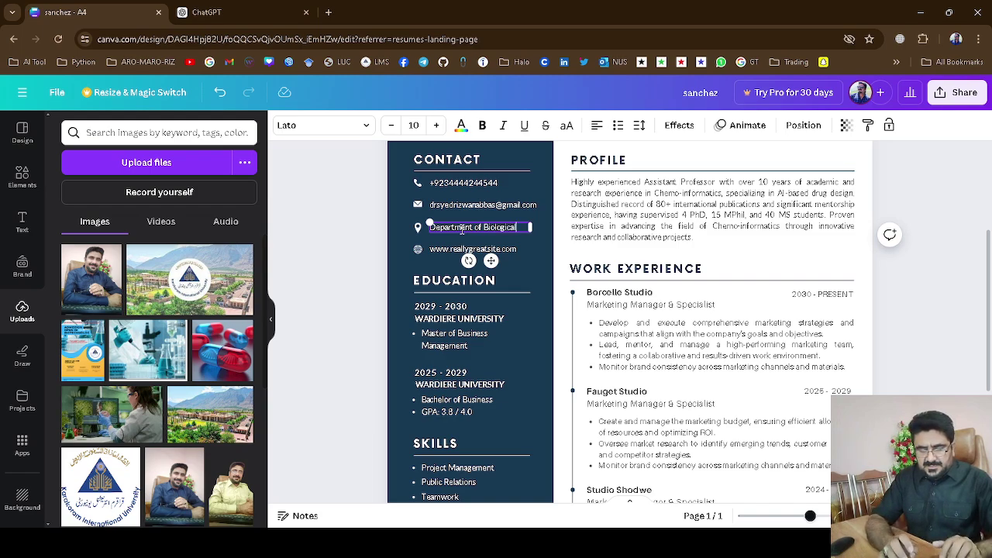
text( Sciences)
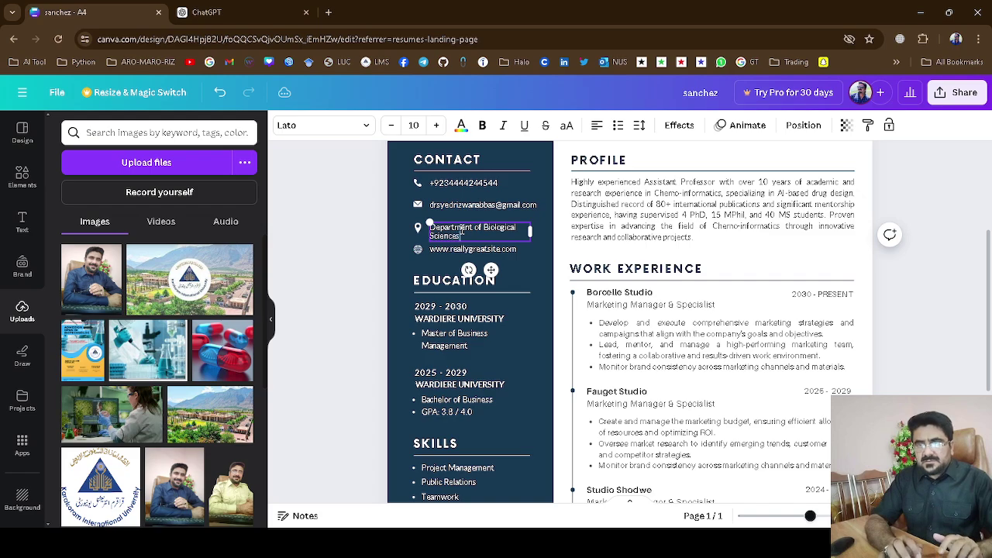
double_click(455, 249)
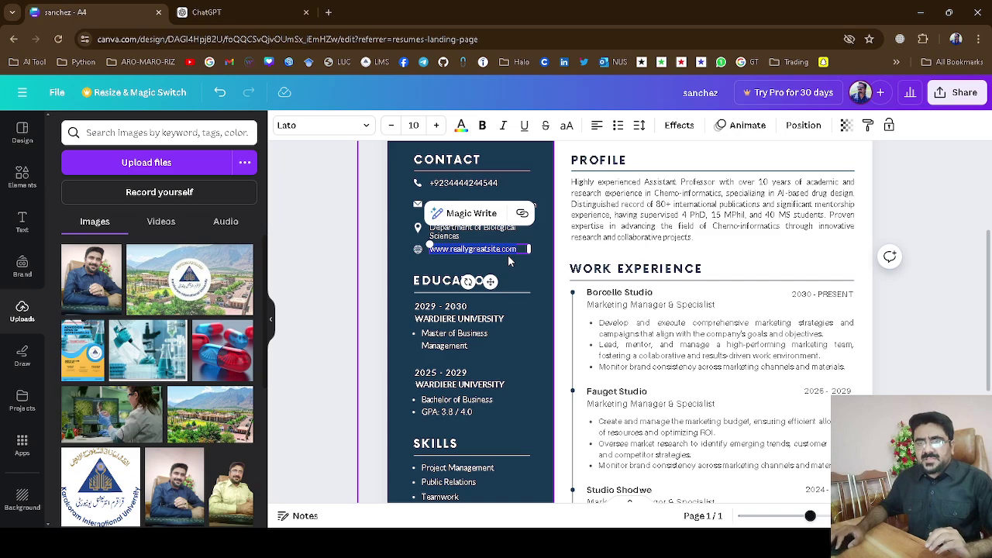
text(w)
text(rabbas.)
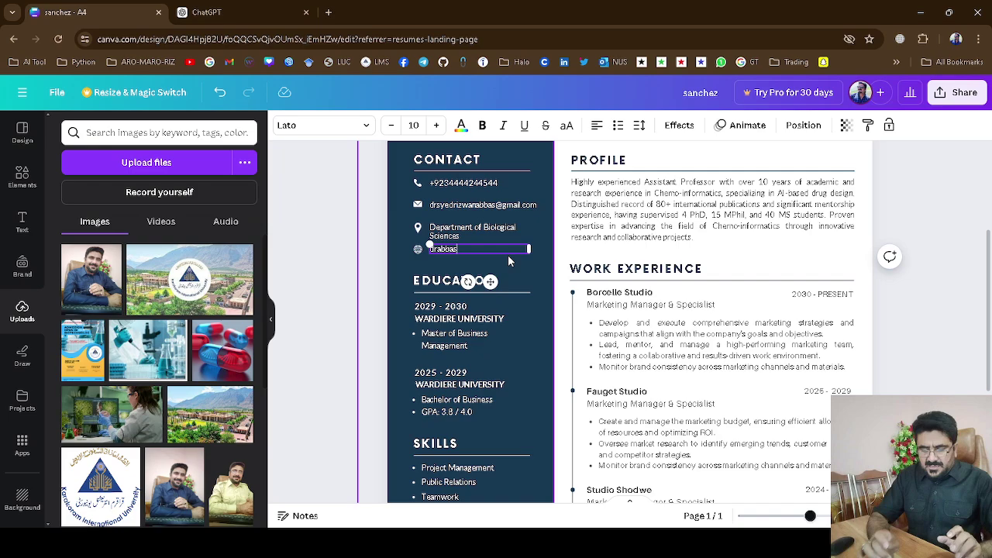
text(org)
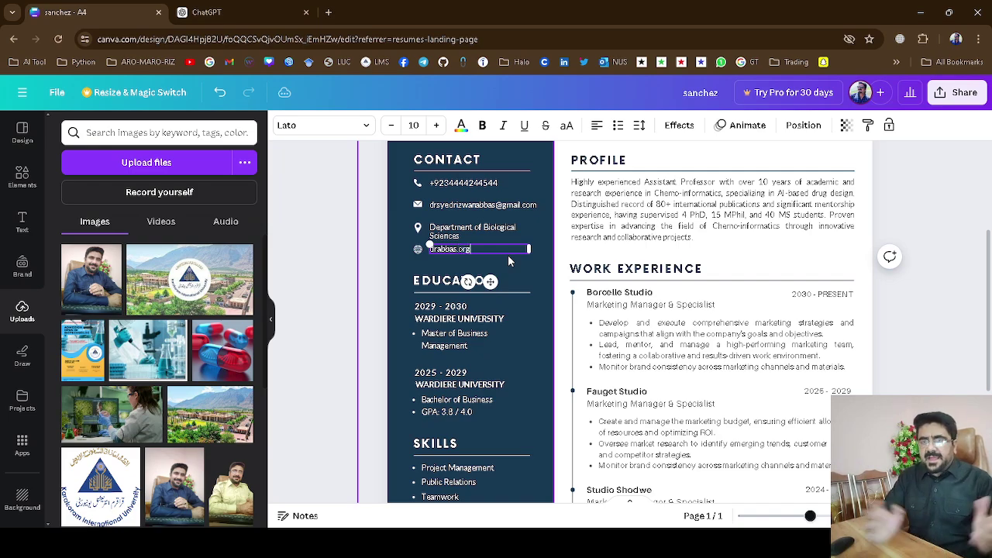
click(543, 309)
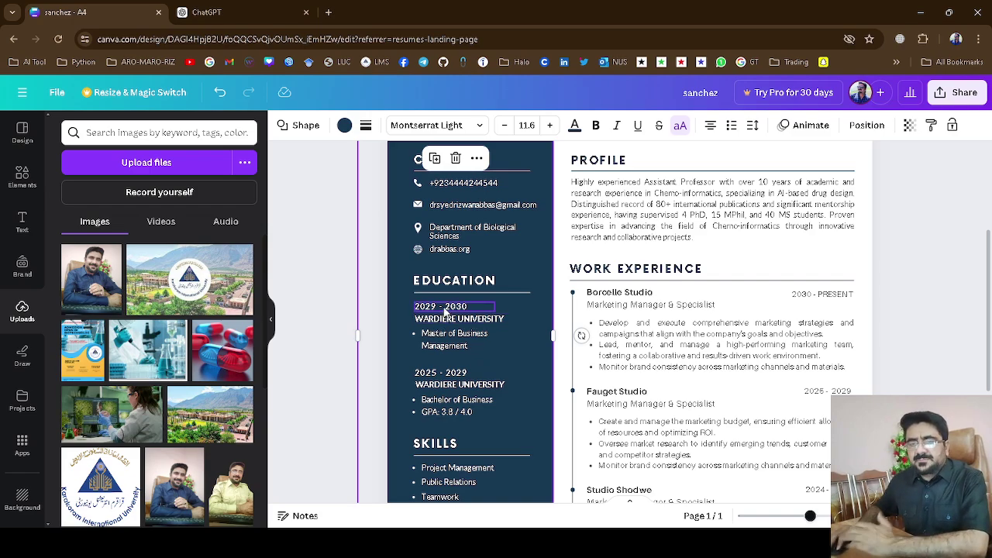
Change the first Education entry's dates from 2029 - 2030 to 2023.
double_click(445, 310)
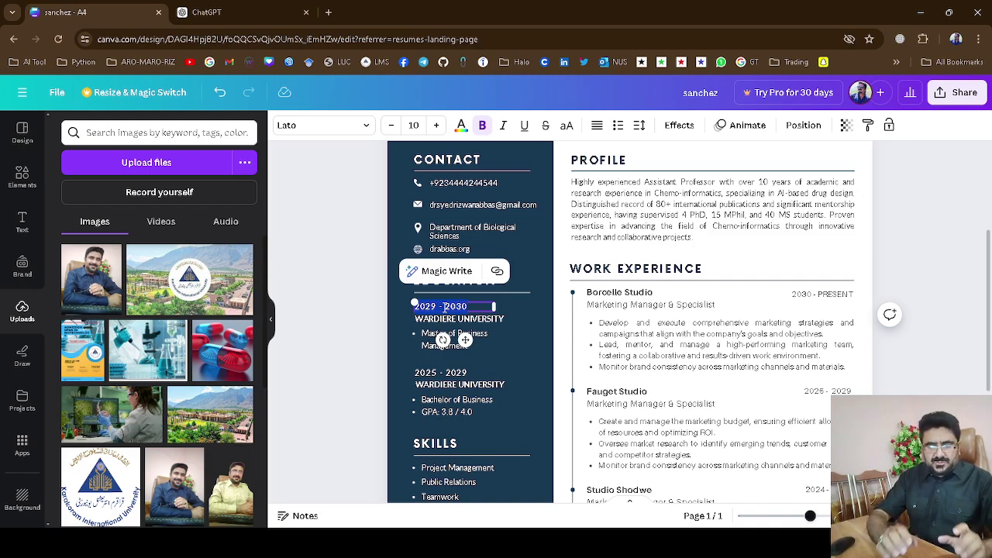
text(2023)
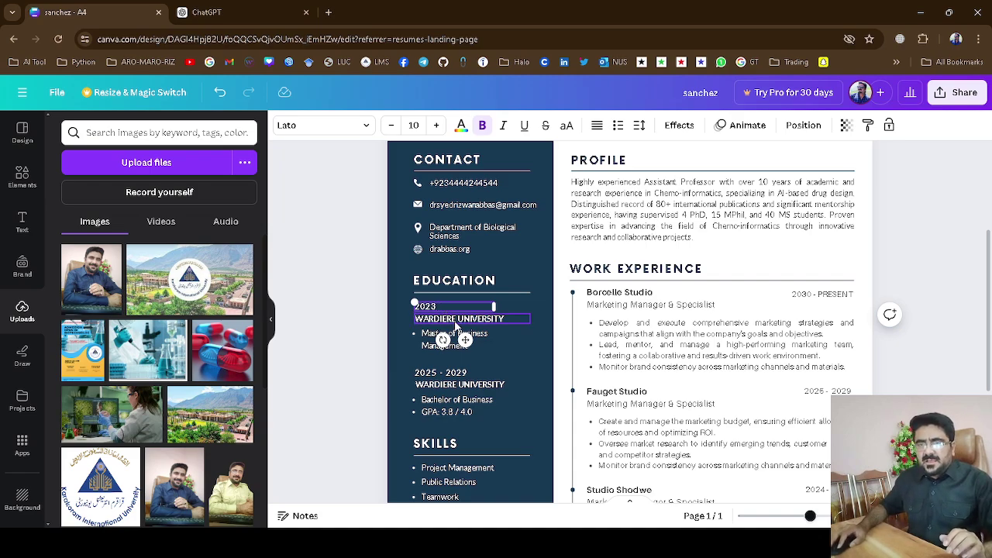
double_click(456, 322)
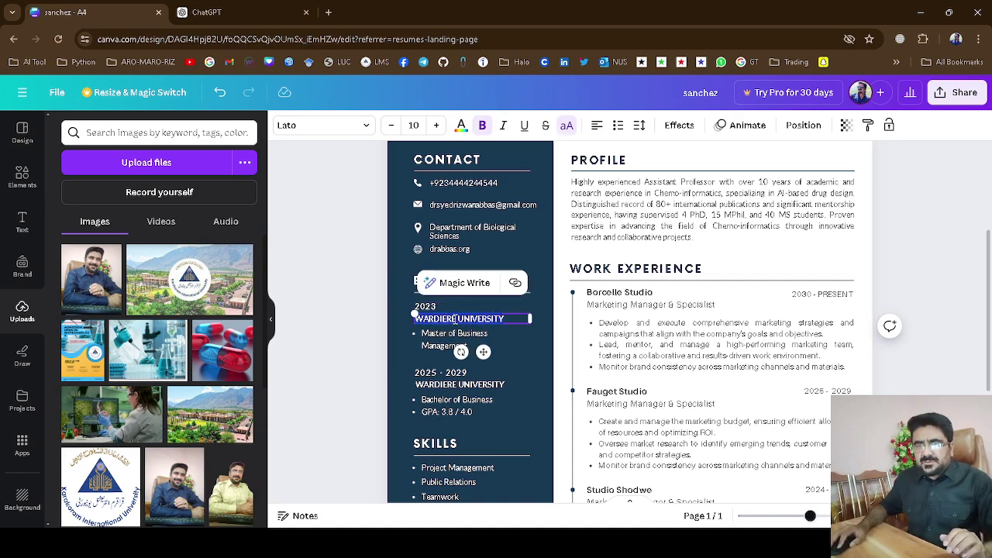
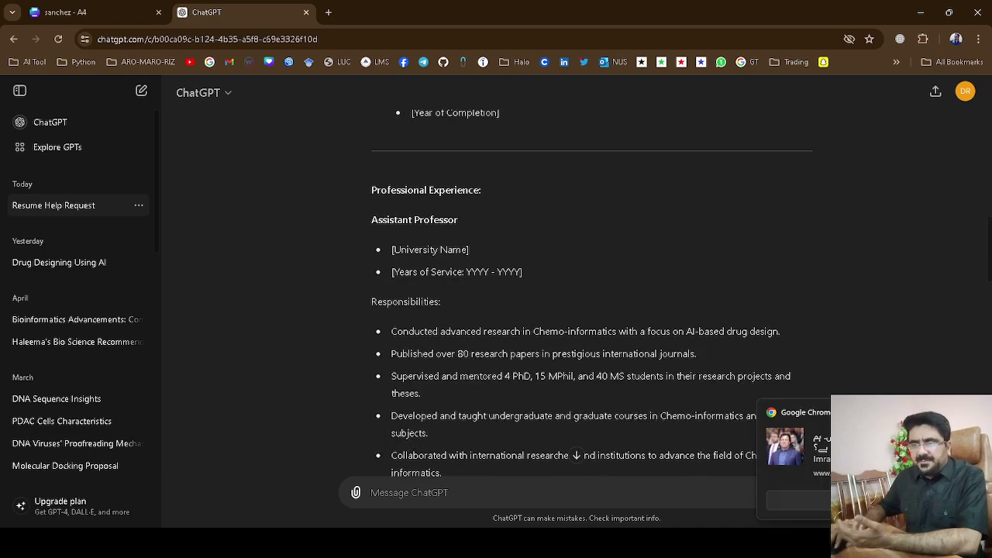
Copy 'Chemo-informatics' from ChatGPT's Research Expertise list, then go back to the Canva resume.
scroll(868, 242, down, 3)
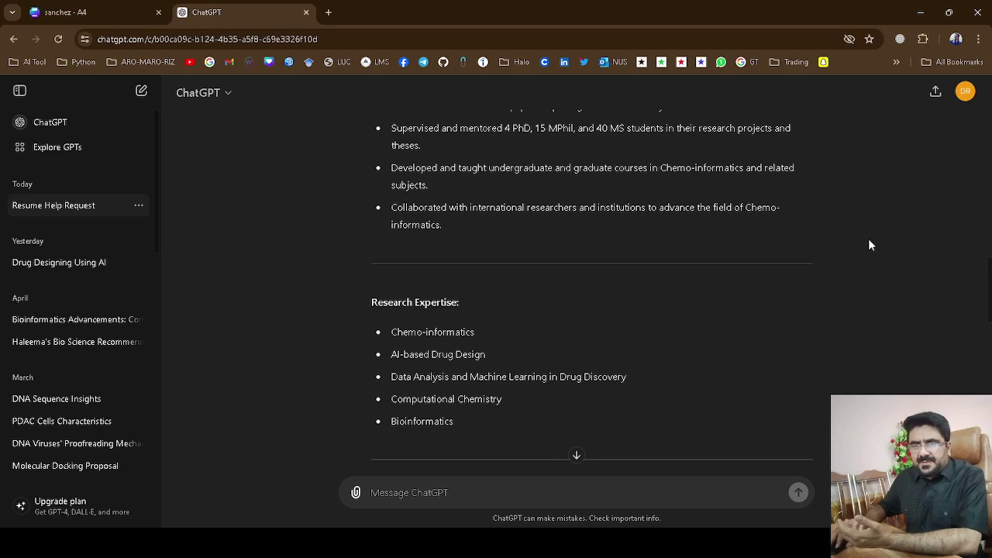
scroll(870, 245, down, 1)
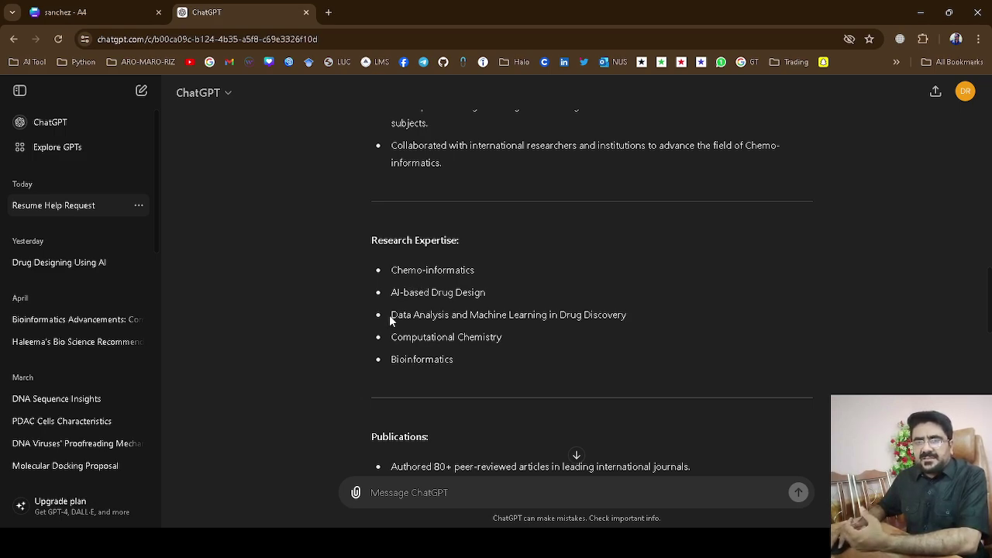
drag(392, 318, 537, 326)
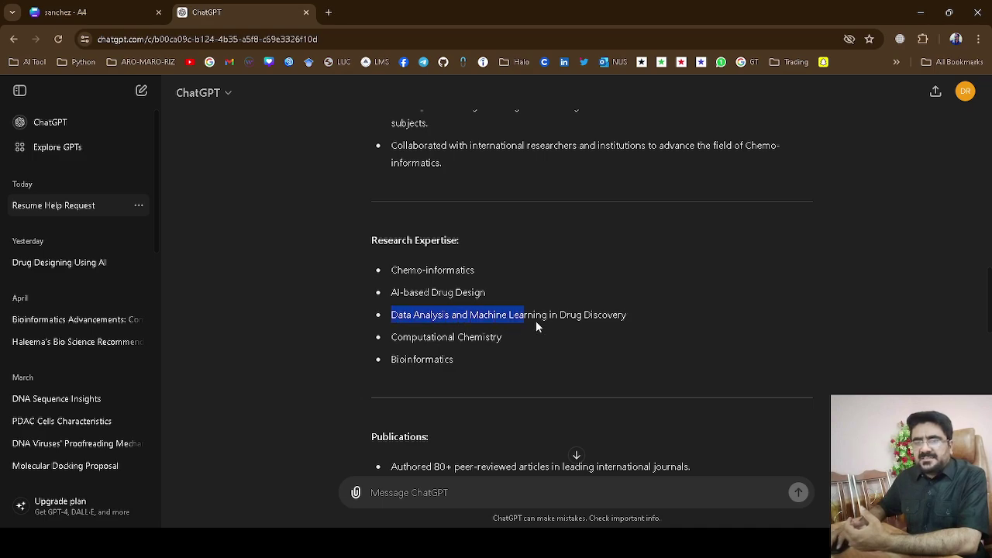
click(638, 321)
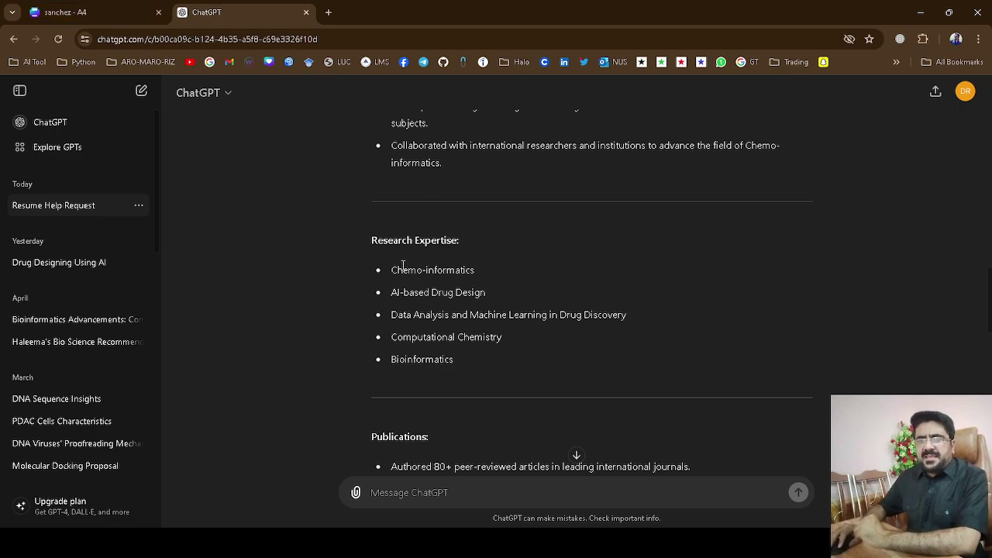
drag(395, 271, 392, 272)
key(ctrl+c)
click(490, 277)
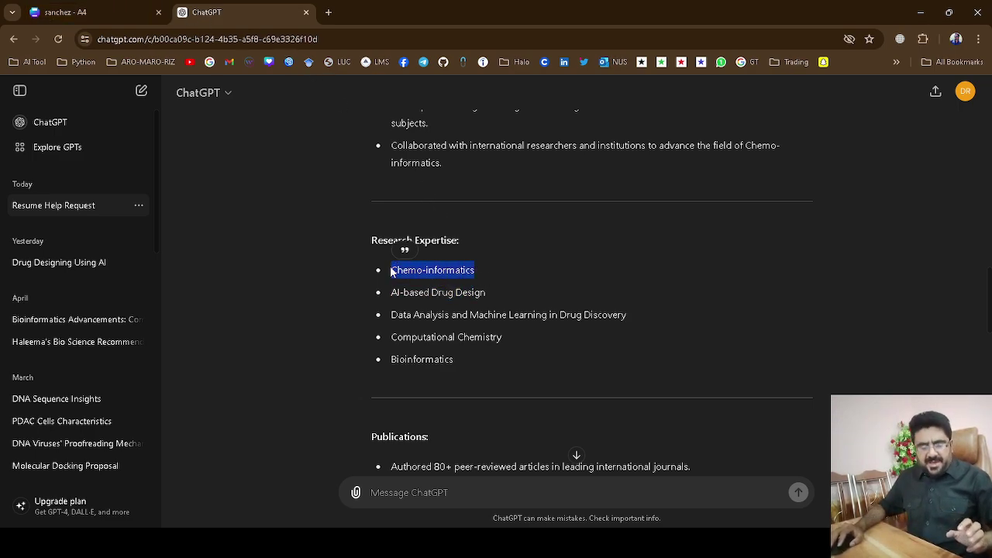
click(88, 11)
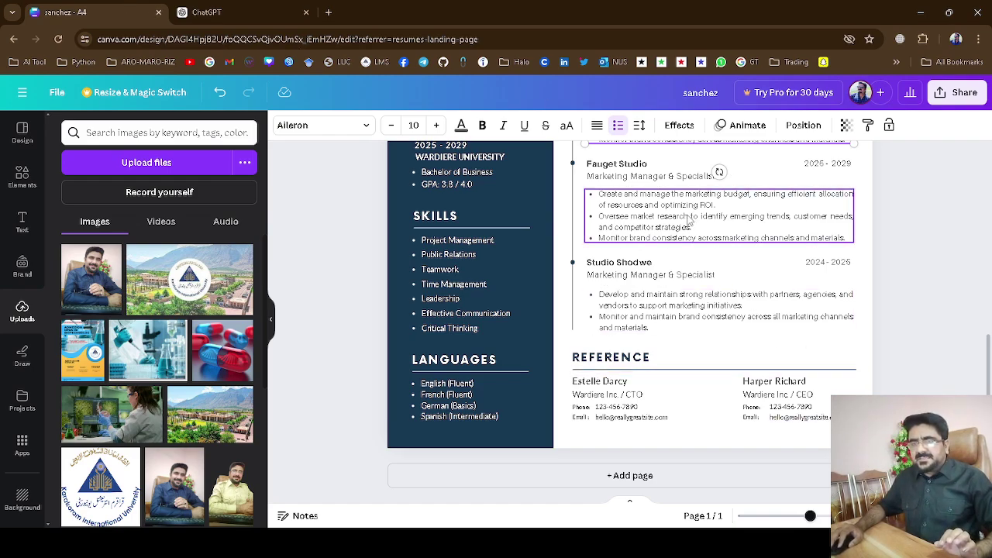
Replace the first Skills bullet 'Project Management' with the pasted 'Chemo-informatics'.
click(465, 245)
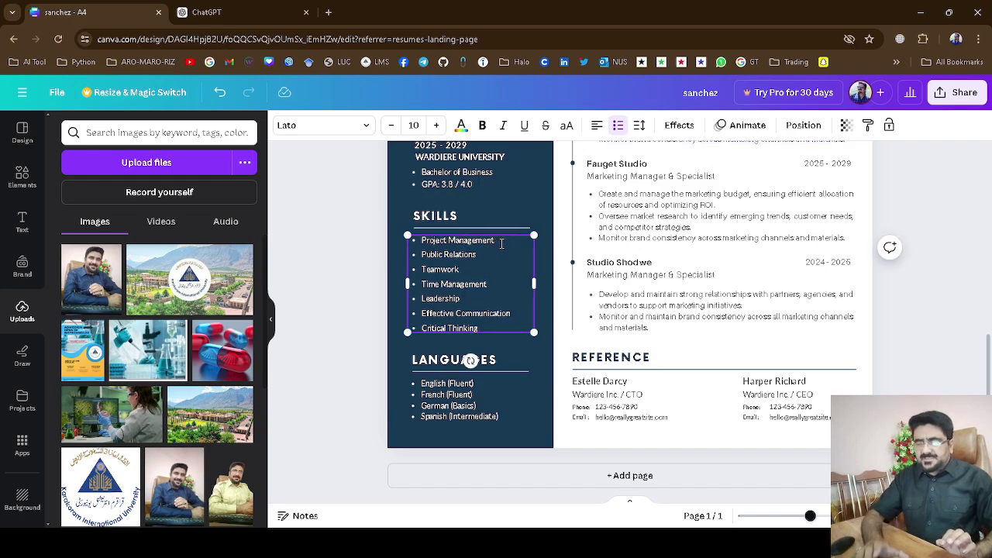
key(BackSpace)
key(BackSpace)
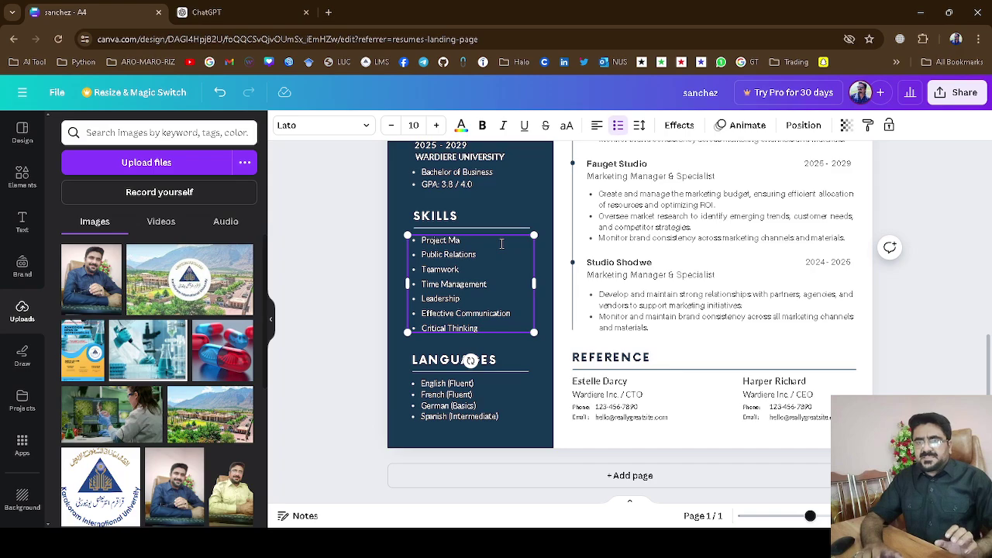
key(BackSpace)
key(BackSpace)
key(BackSpace)
key(BackSpace)
key(BackSpace)
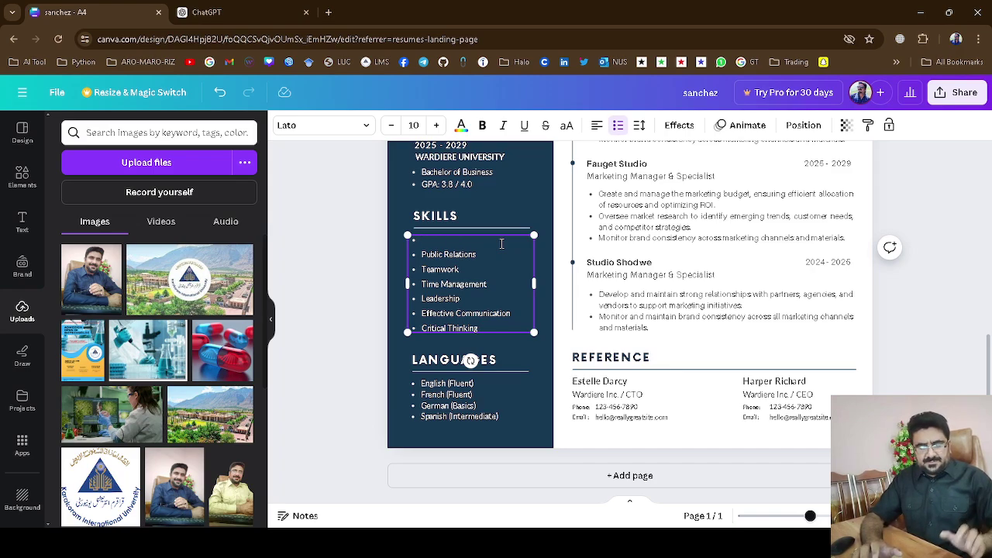
key(ctrl+v)
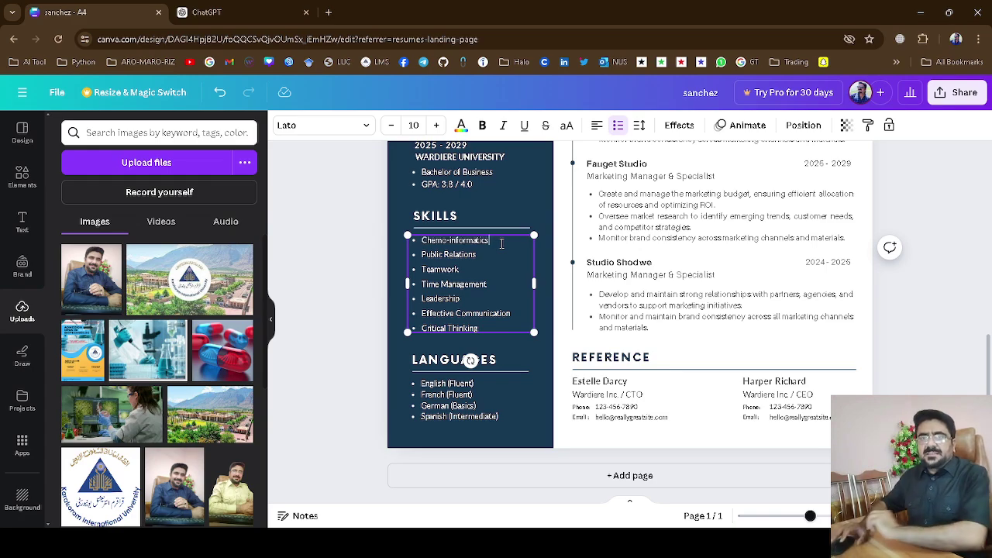
key(ctrl+Tab)
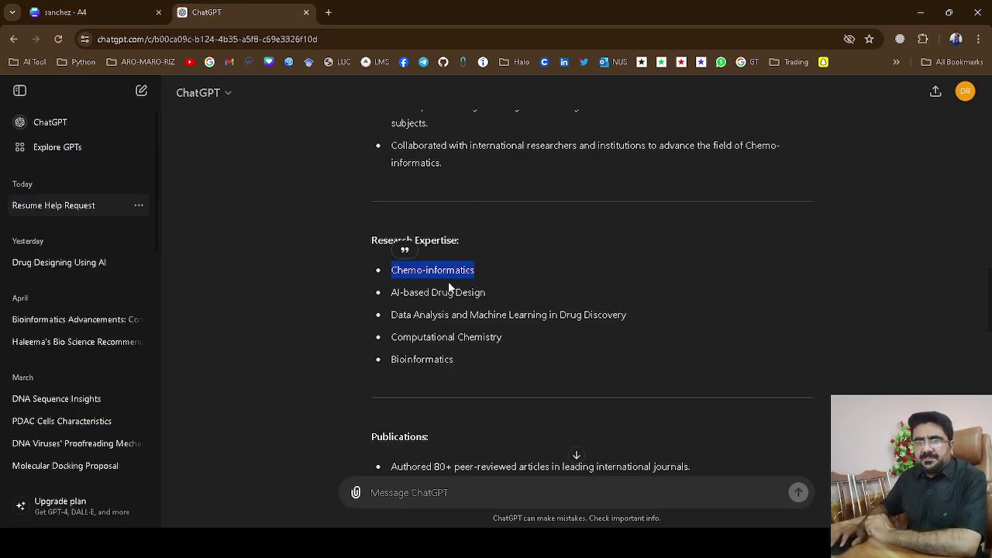
key(ctrl+Tab)
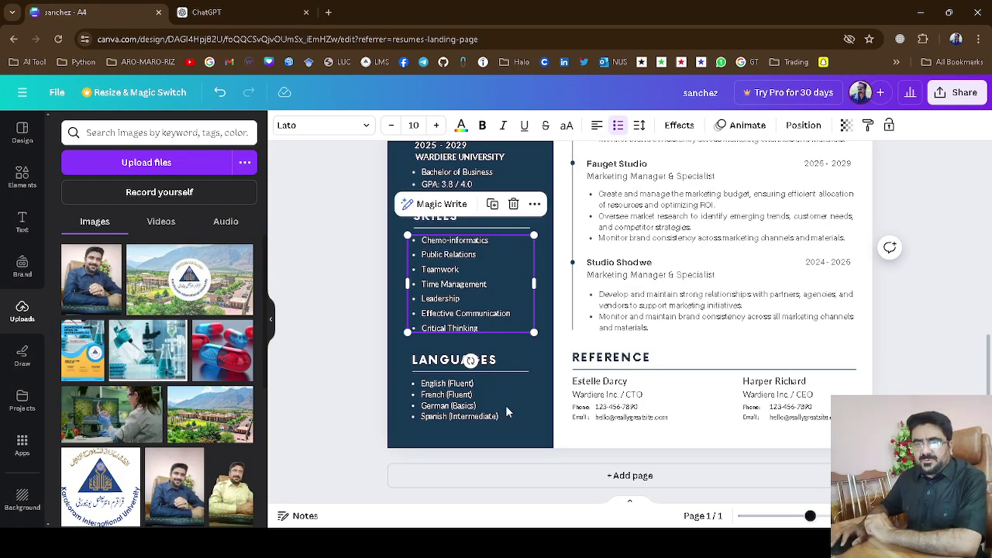
click(907, 395)
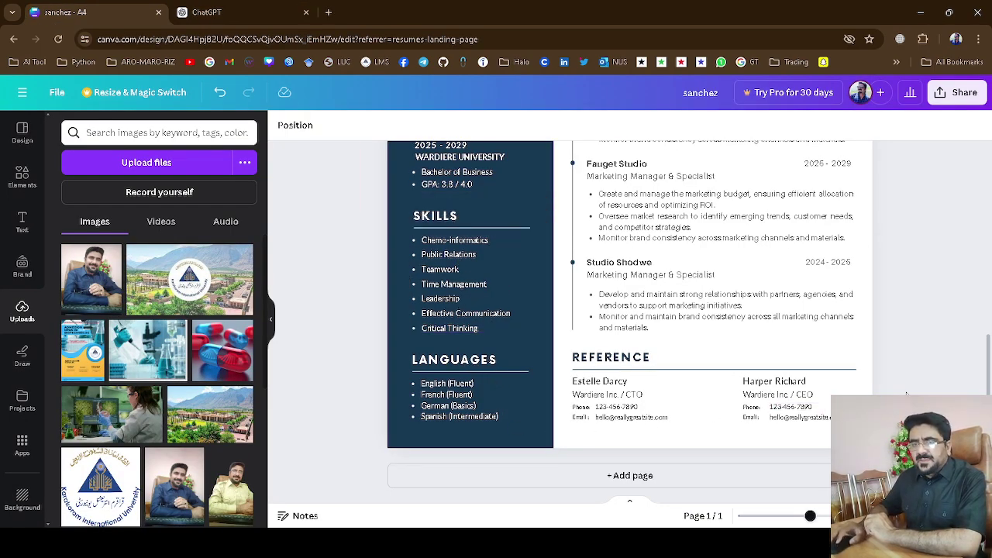
scroll(907, 395, up, 5)
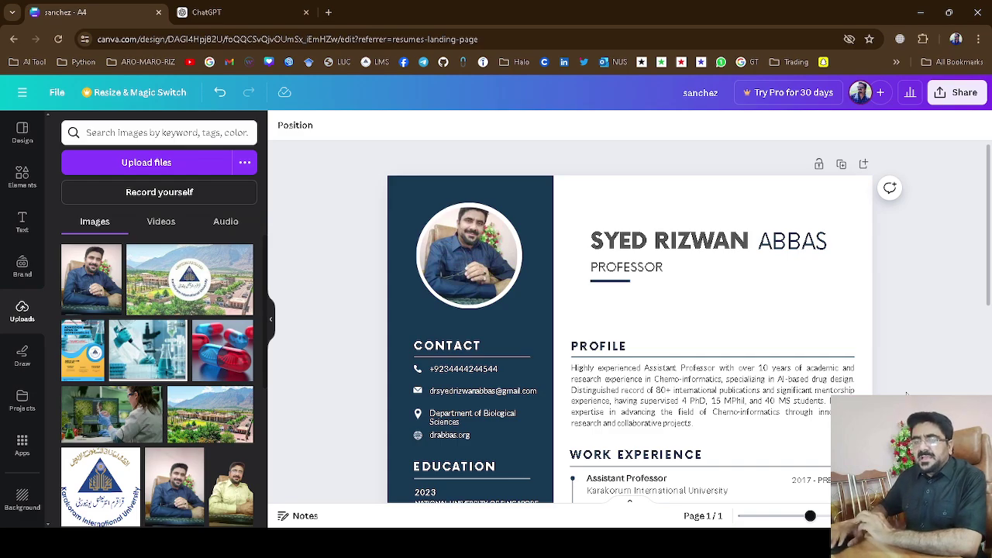
scroll(907, 396, down, 1)
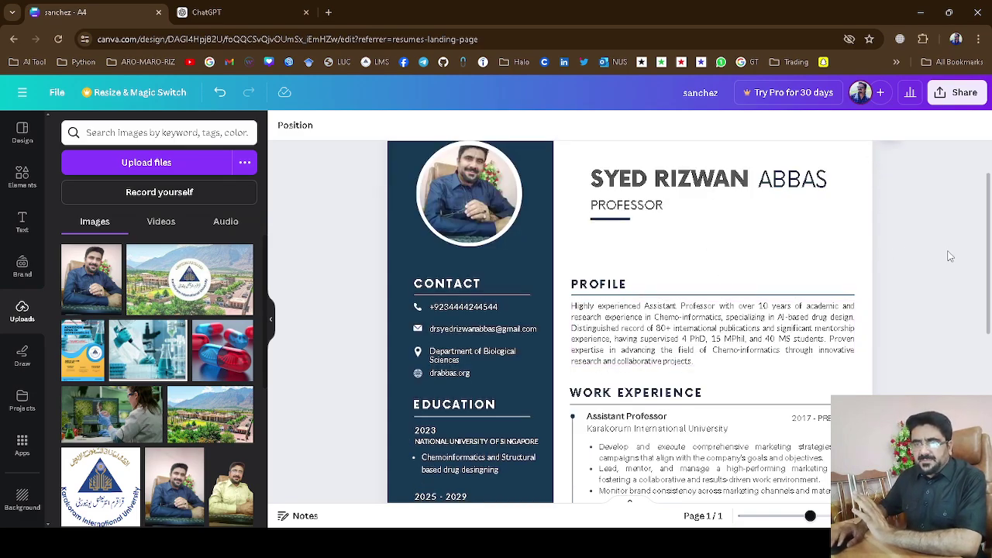
scroll(950, 257, down, 2)
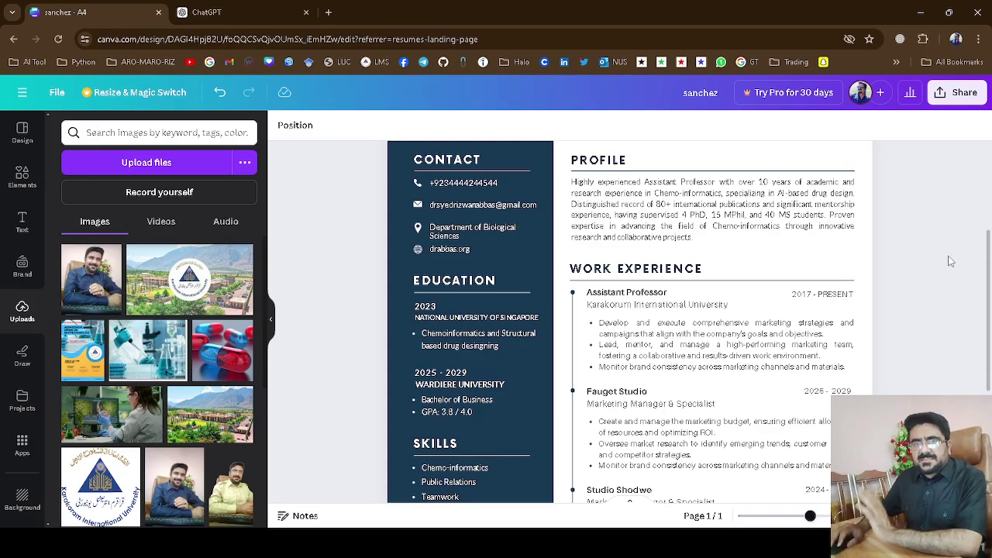
scroll(942, 256, up, 3)
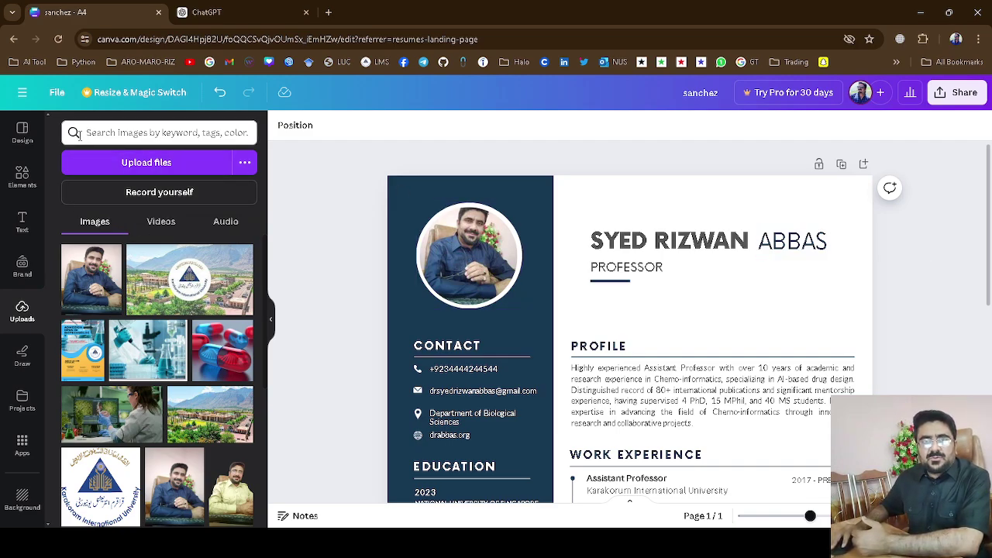
click(14, 44)
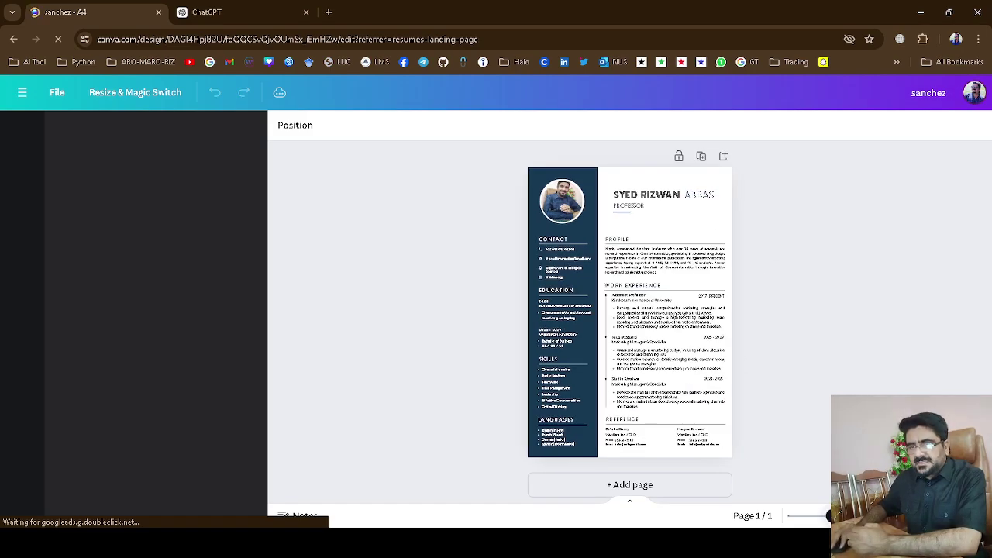
Zoom in on the resume page.
key(ctrl+plus)
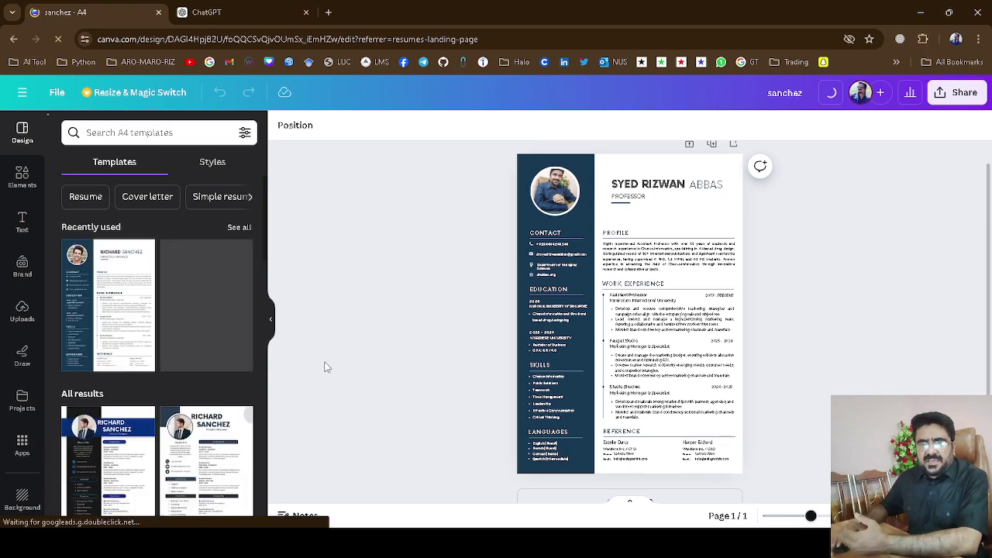
Choose the beige-and-pink photo resume template from the Templates panel.
scroll(231, 356, down, 2)
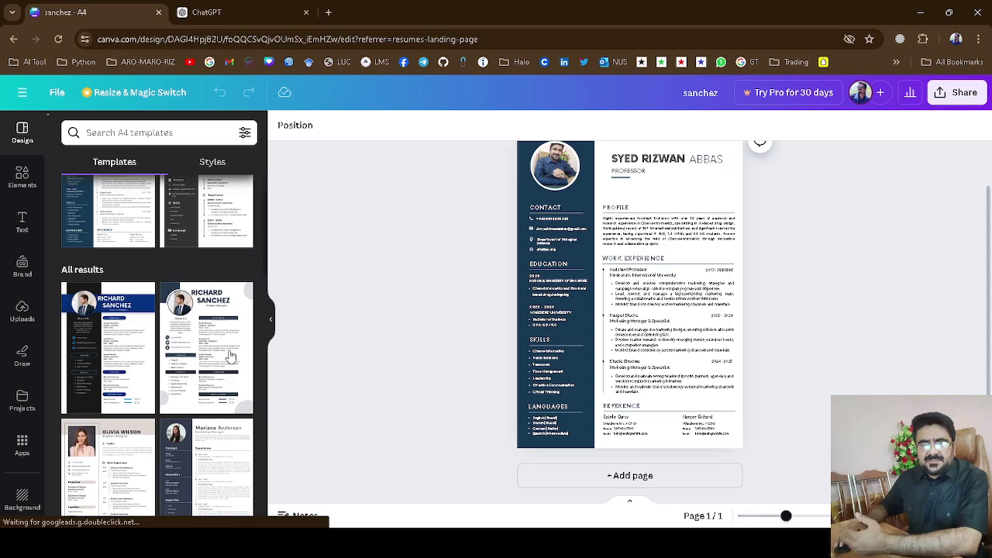
scroll(203, 359, down, 2)
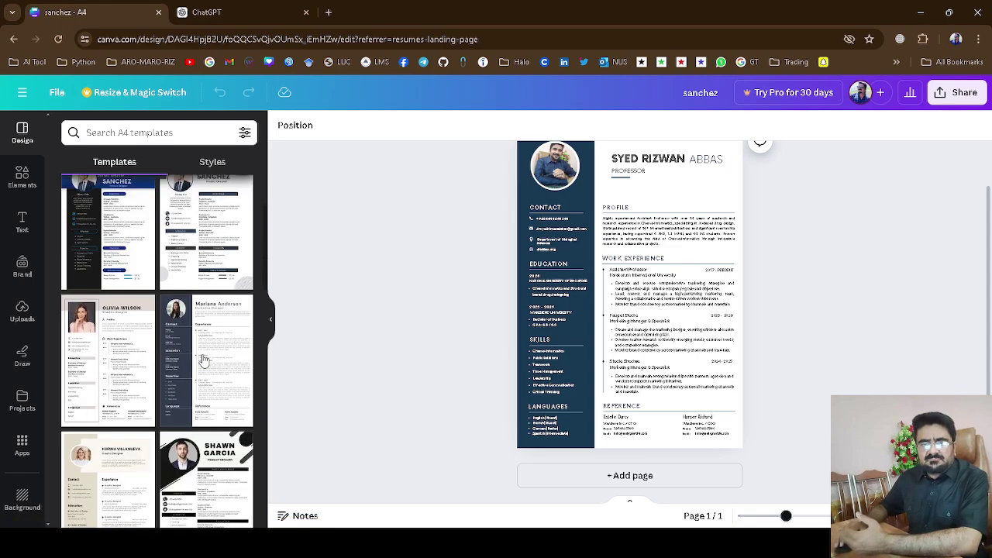
click(94, 360)
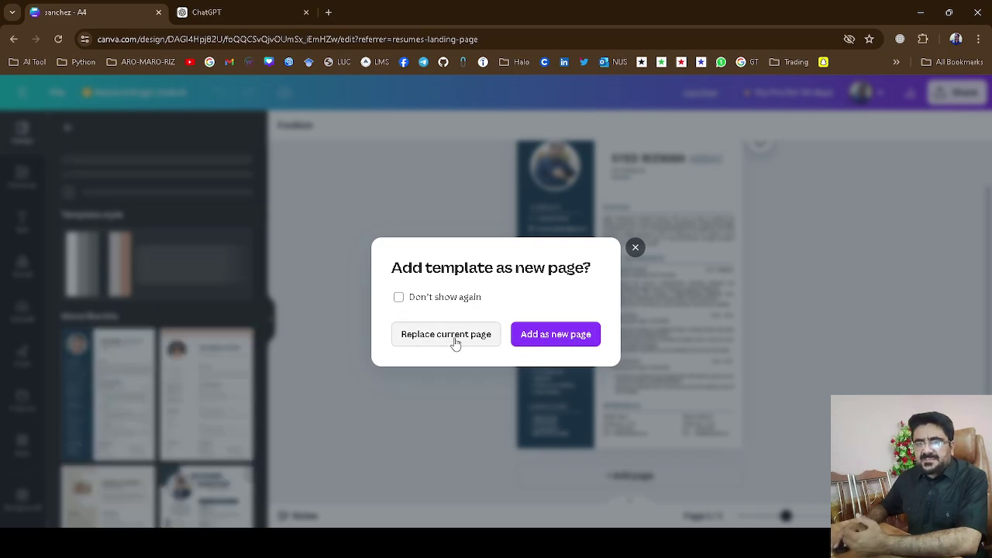
Add the template as a new Page 2 and zoom in on it.
click(558, 336)
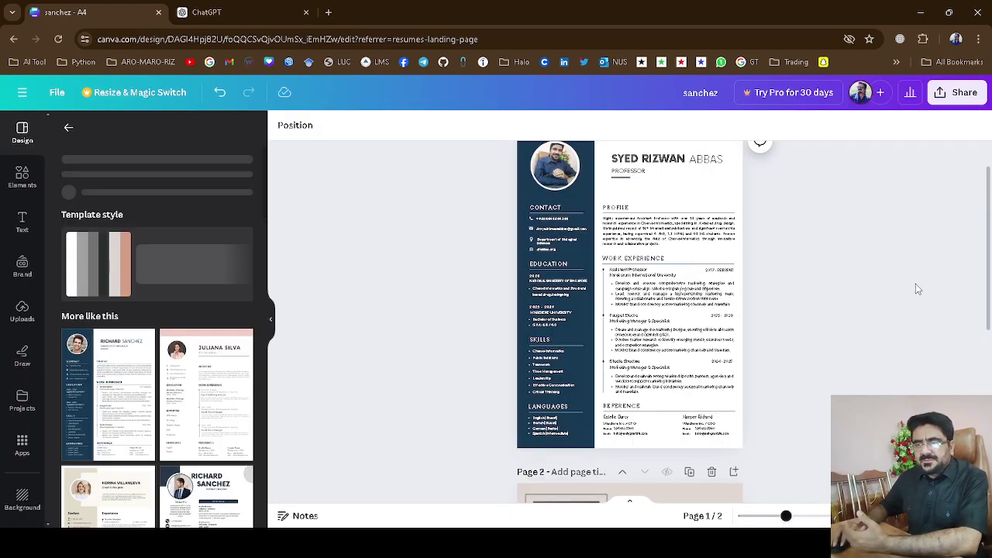
scroll(917, 289, down, 2)
scroll(917, 289, down, 5)
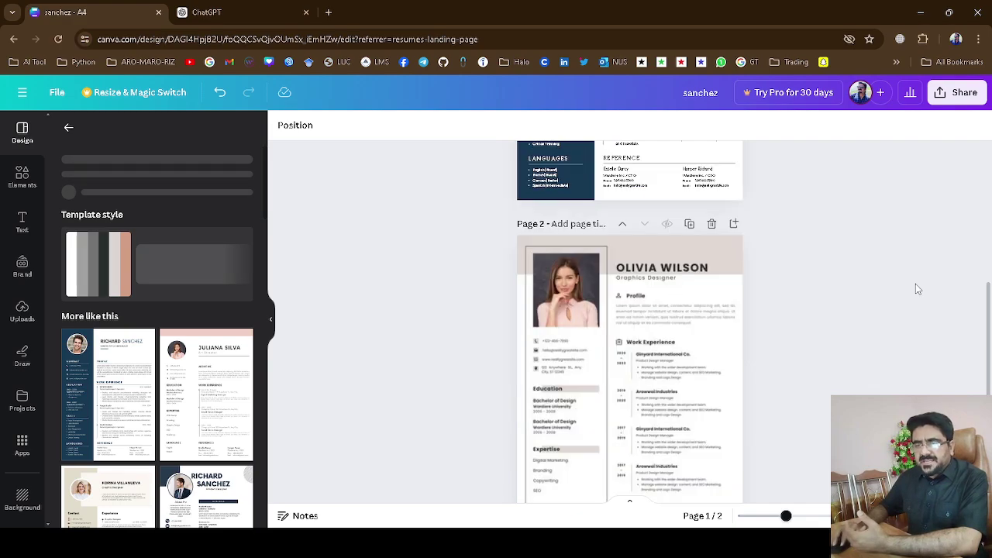
scroll(897, 314, down, 3)
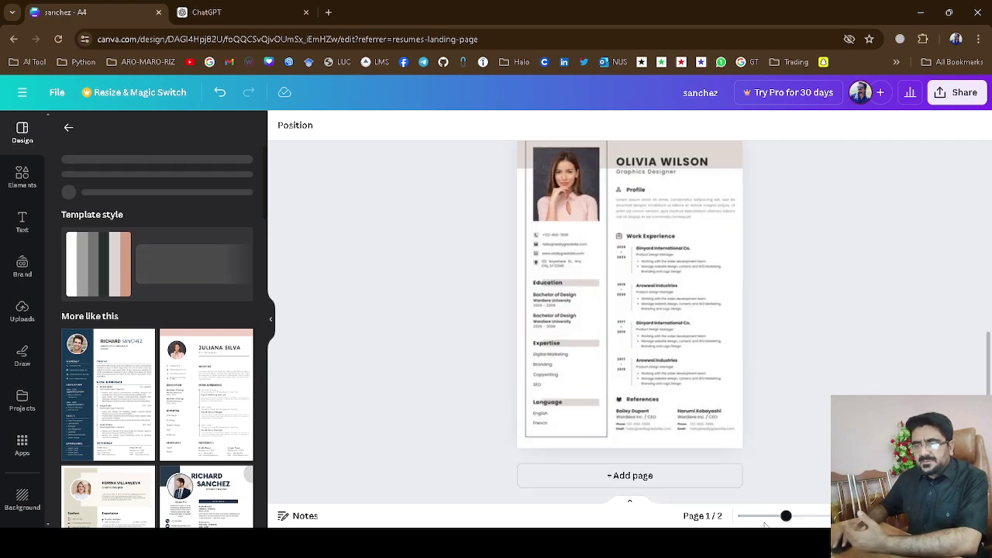
click(804, 516)
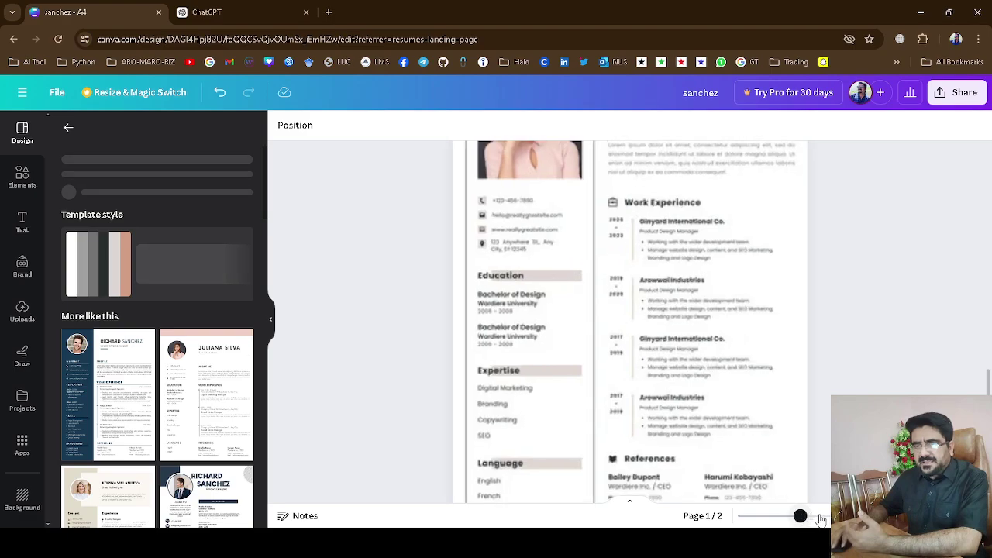
click(820, 516)
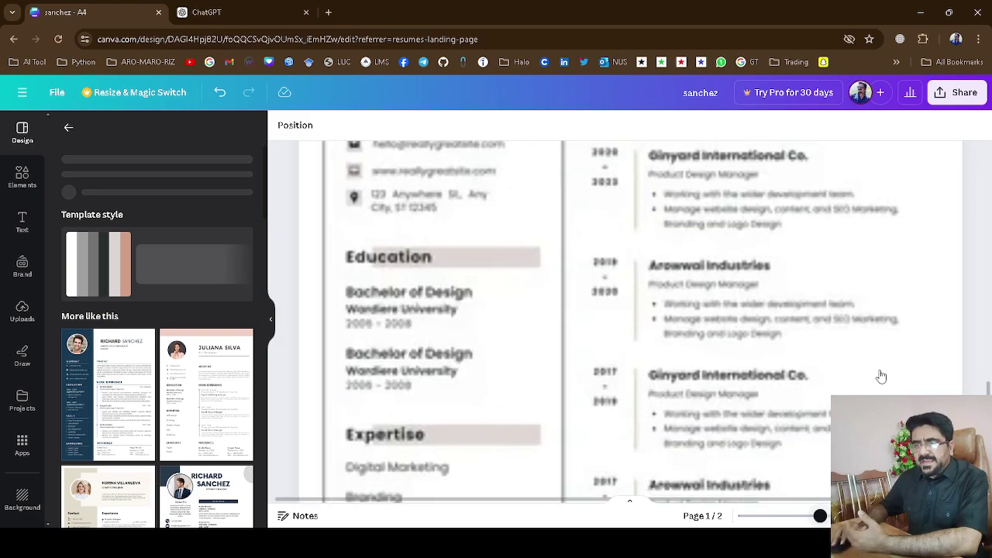
scroll(440, 273, up, 4)
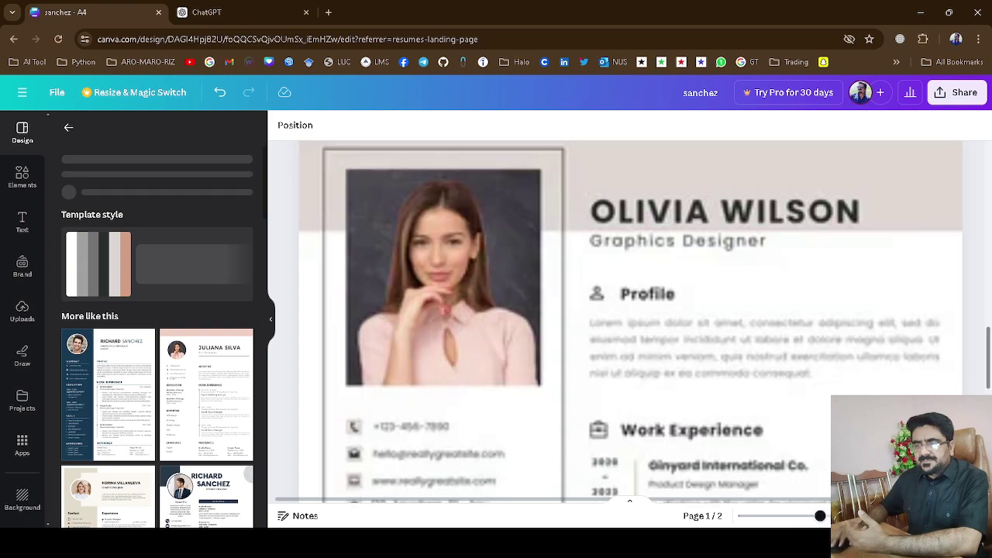
scroll(439, 273, down, 1)
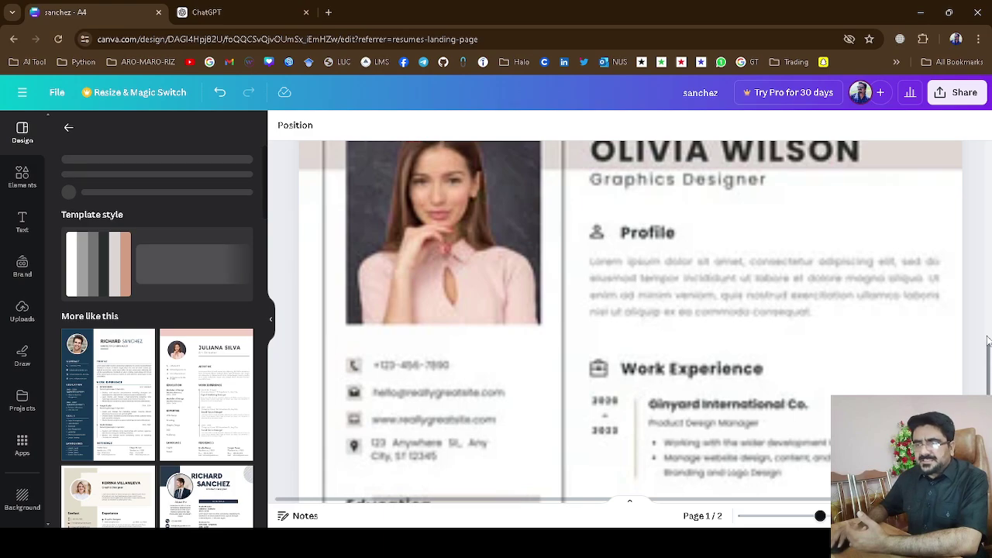
drag(989, 346, 989, 331)
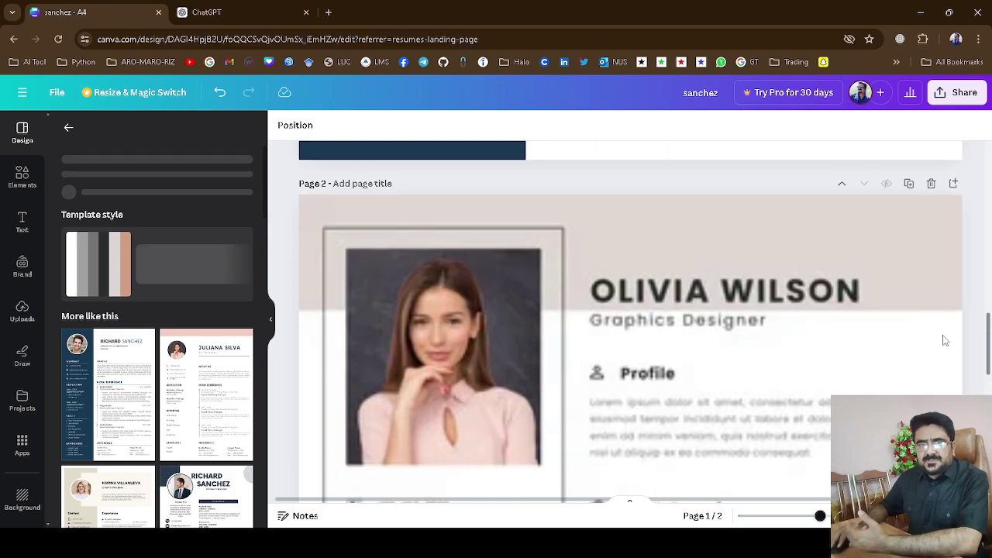
Drag the man's uploaded portrait from Uploads into the page 2 photo frame.
click(22, 319)
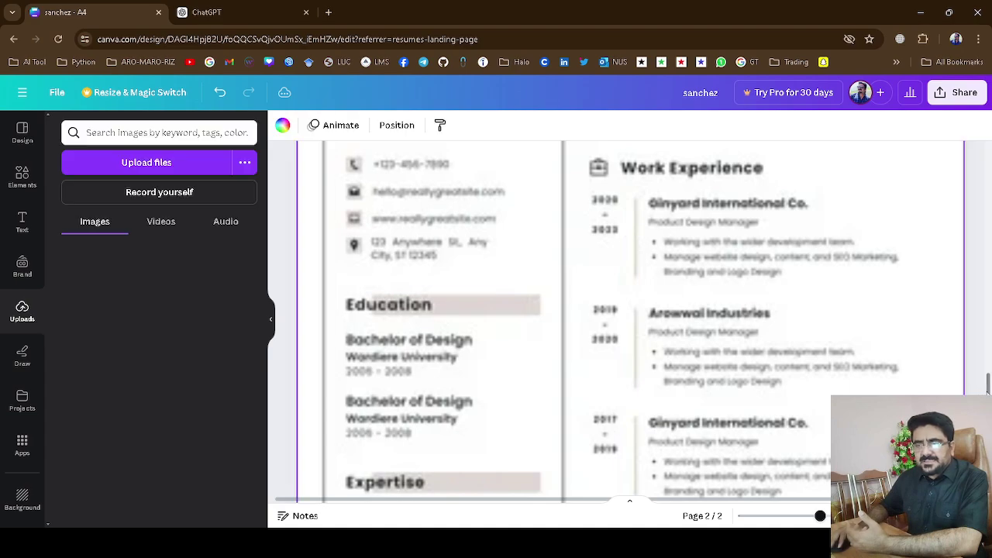
drag(987, 391, 989, 370)
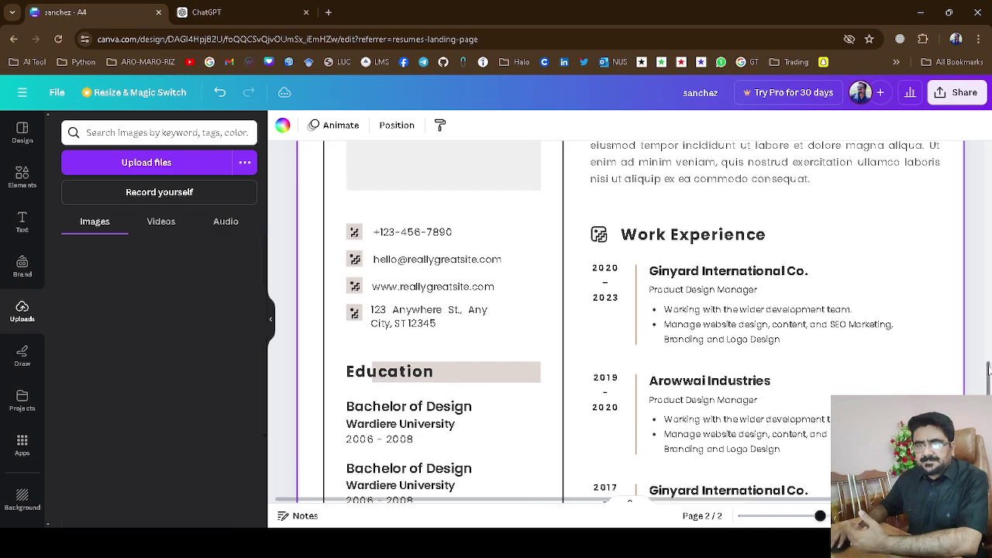
scroll(988, 333, up, 4)
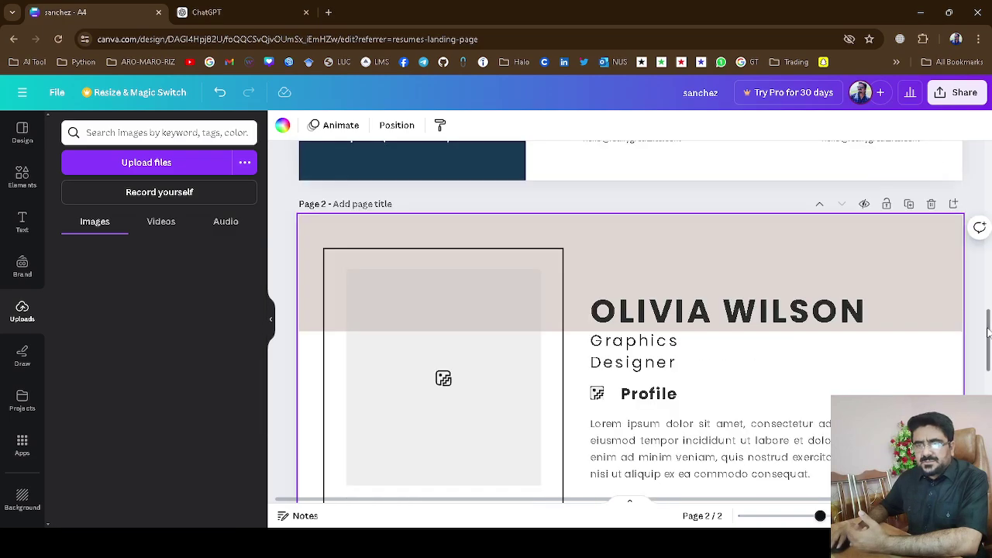
scroll(988, 333, down, 1)
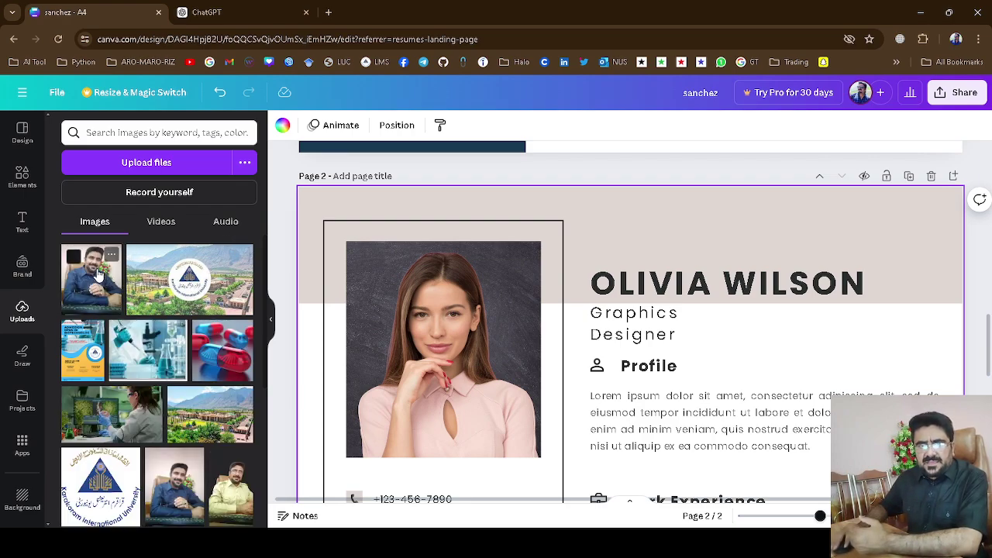
drag(99, 275, 371, 306)
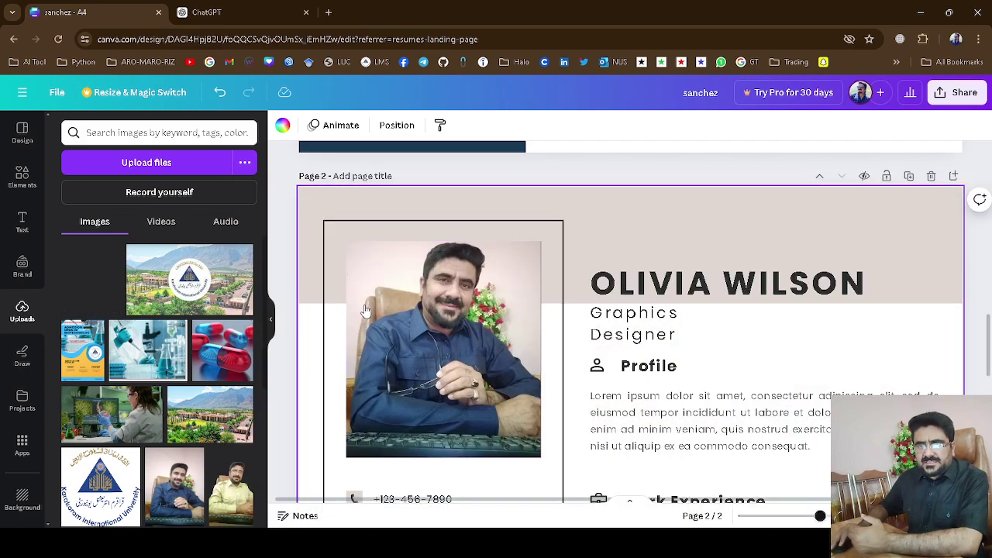
Replace page 2's name heading with the professor's name, shrinking the font to fit one line.
double_click(729, 285)
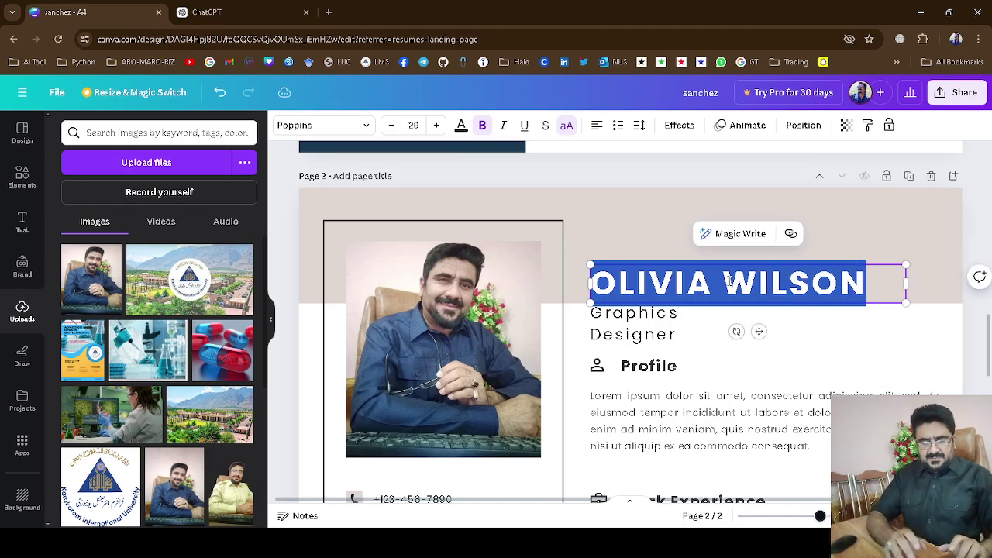
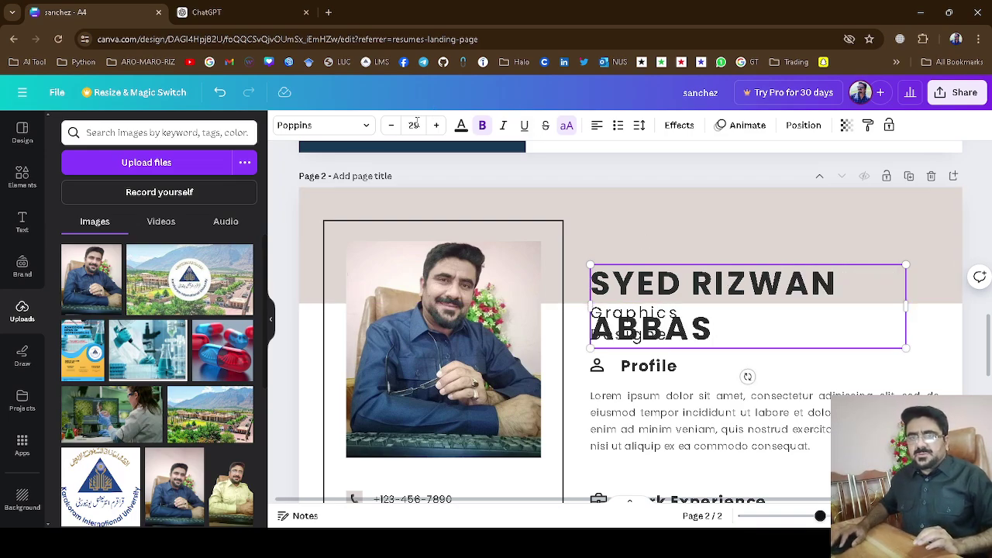
click(393, 127)
click(393, 127)
click(393, 128)
click(393, 127)
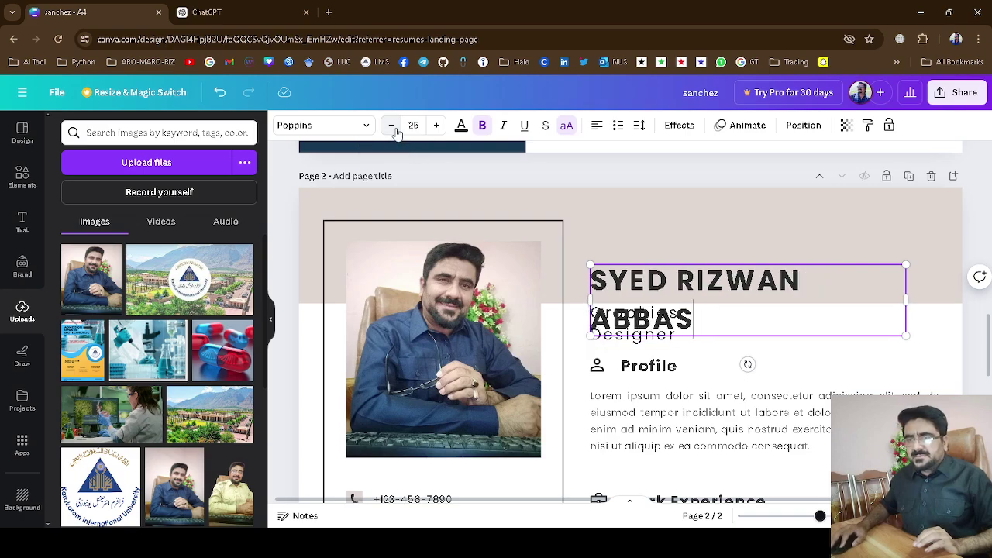
click(393, 127)
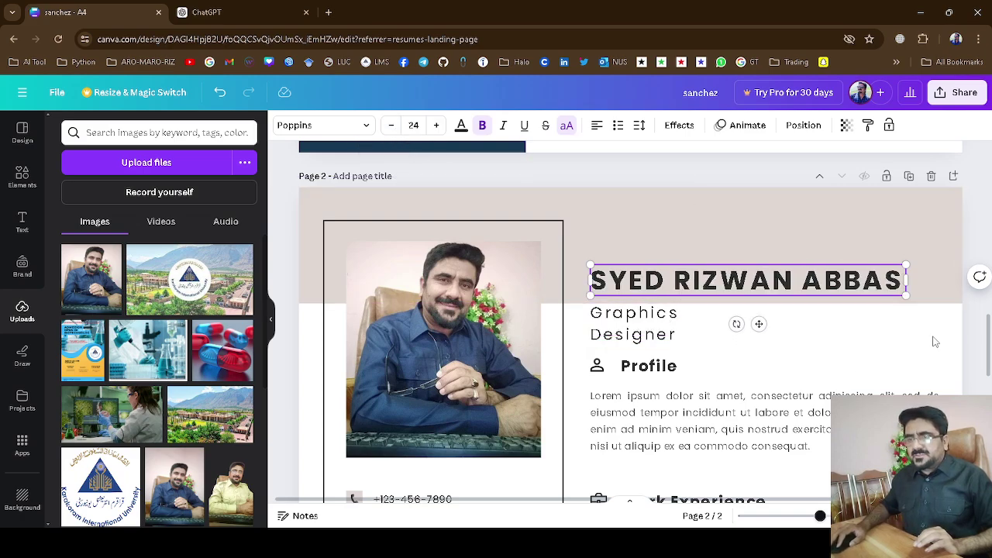
Change the job title from Graphics Designer to 'Professor'.
click(648, 314)
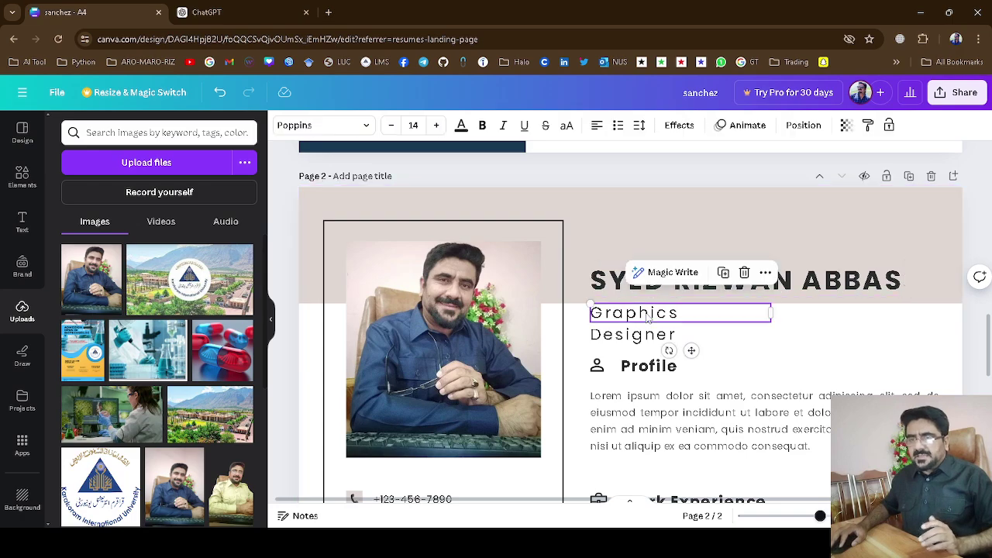
double_click(648, 315)
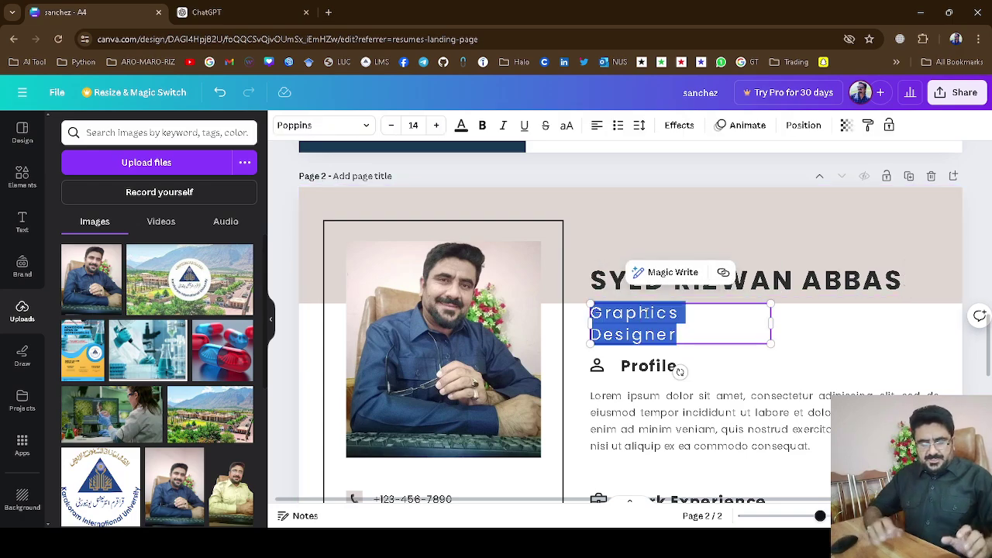
text(Professor)
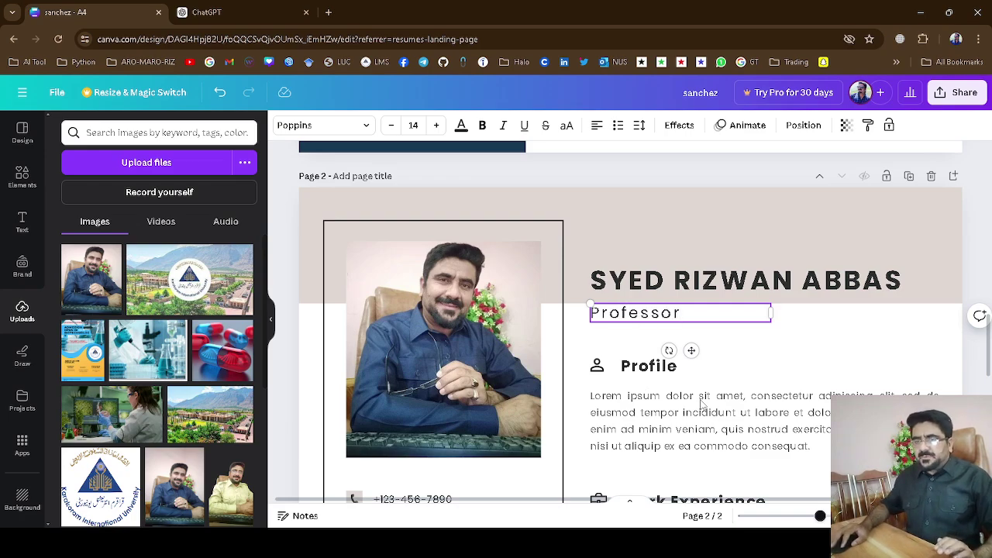
click(801, 347)
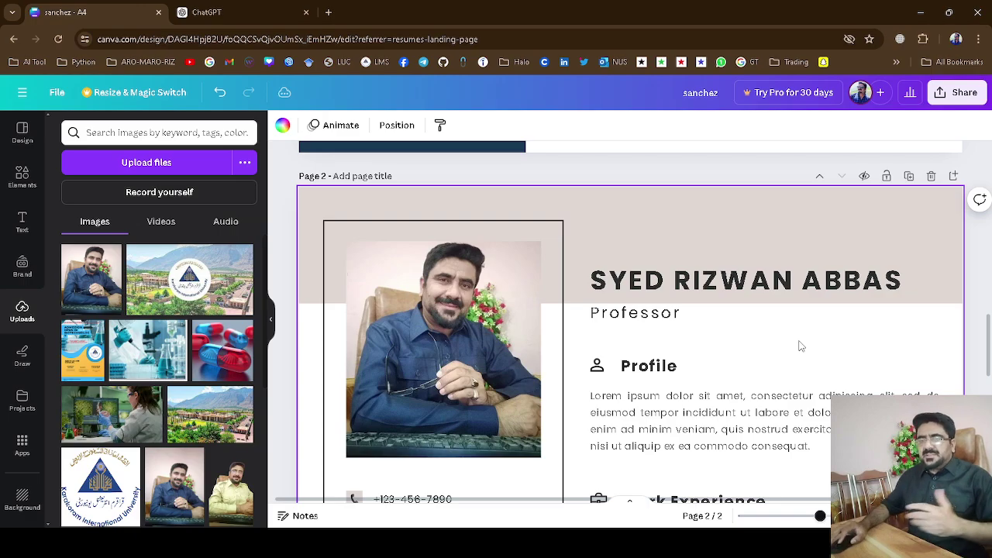
scroll(802, 346, down, 3)
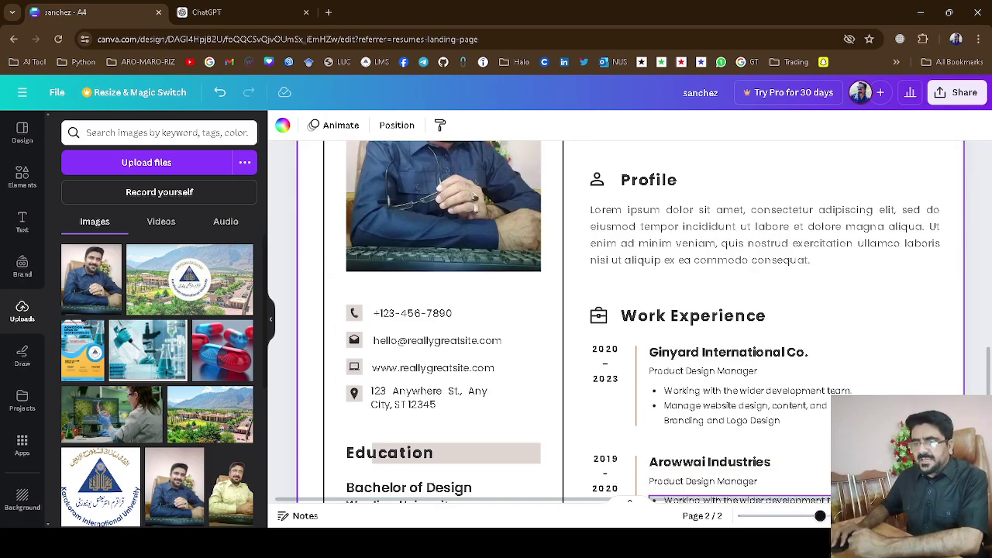
scroll(891, 304, up, 6)
scroll(891, 304, up, 5)
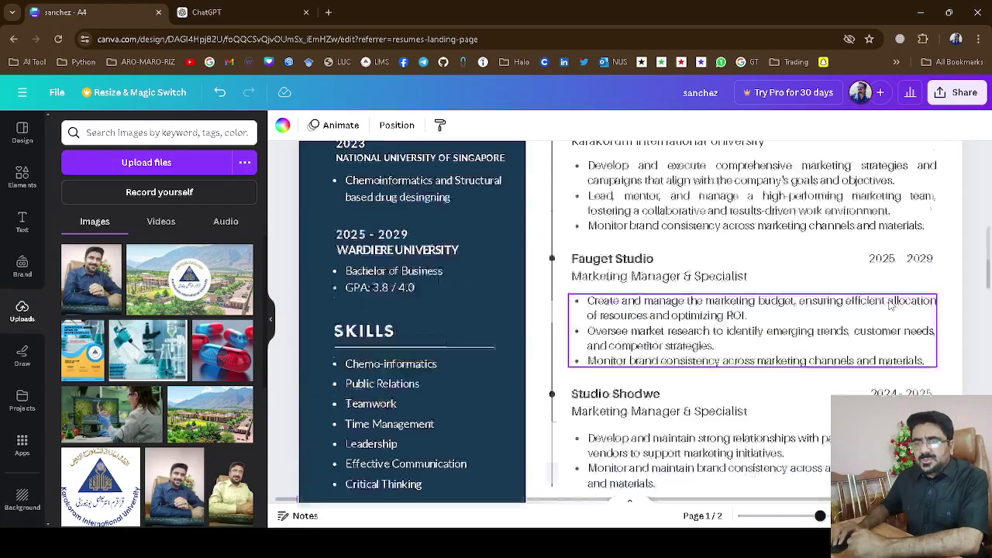
scroll(891, 304, down, 3)
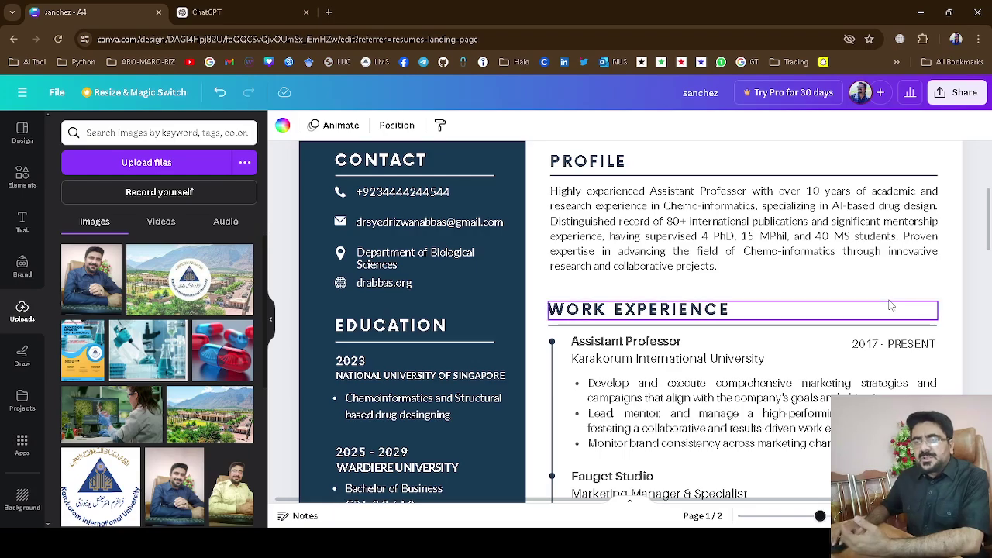
scroll(891, 304, down, 6)
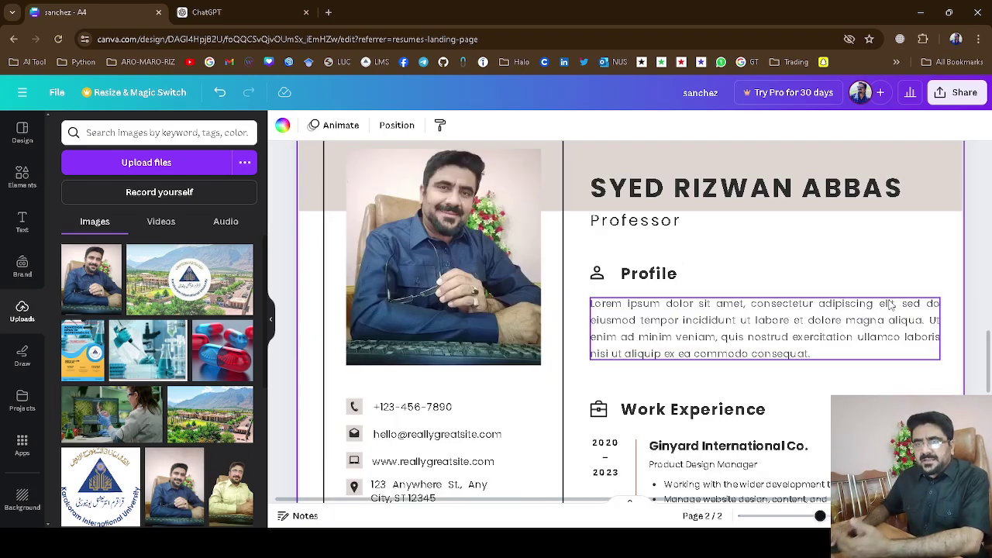
scroll(890, 304, up, 2)
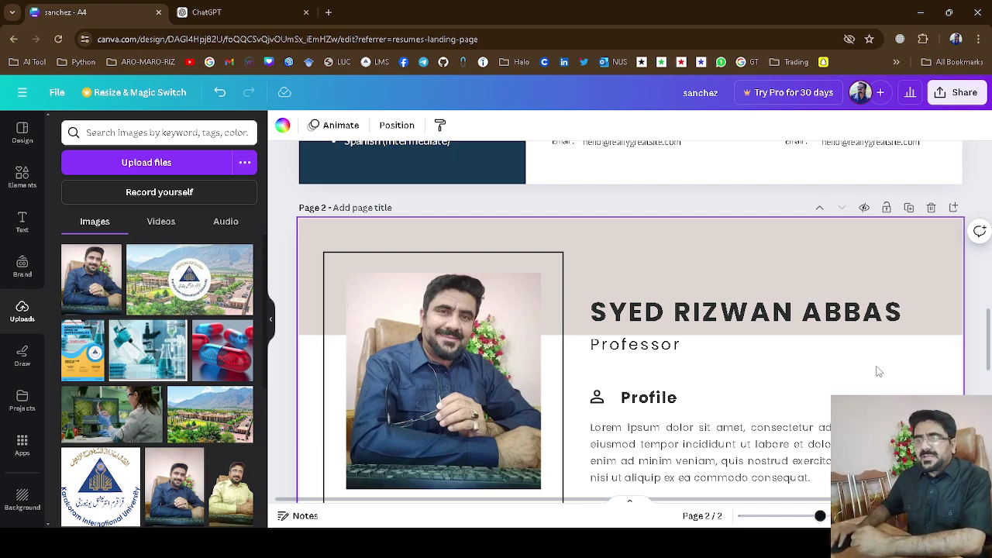
Download all resume pages as JPG instead of PDF Standard.
click(961, 96)
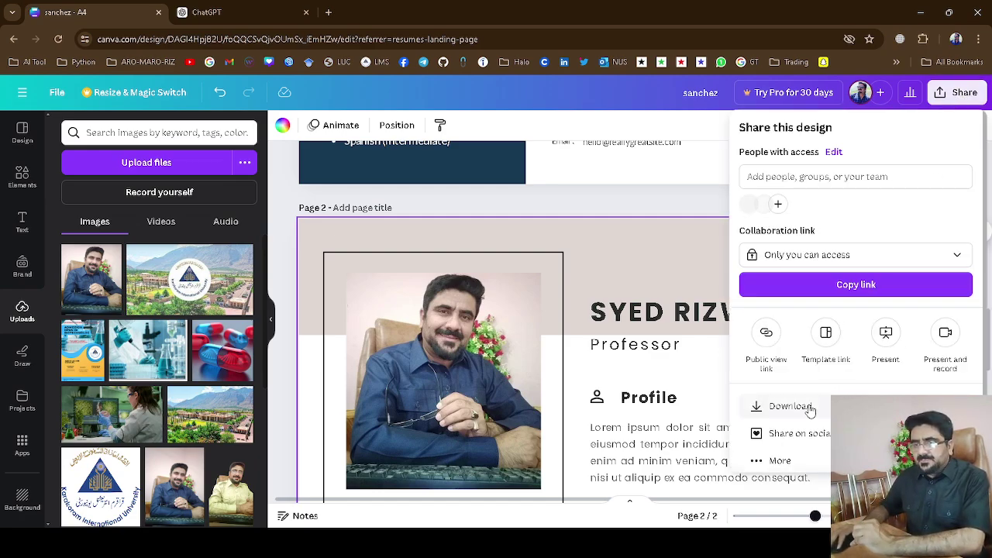
click(789, 407)
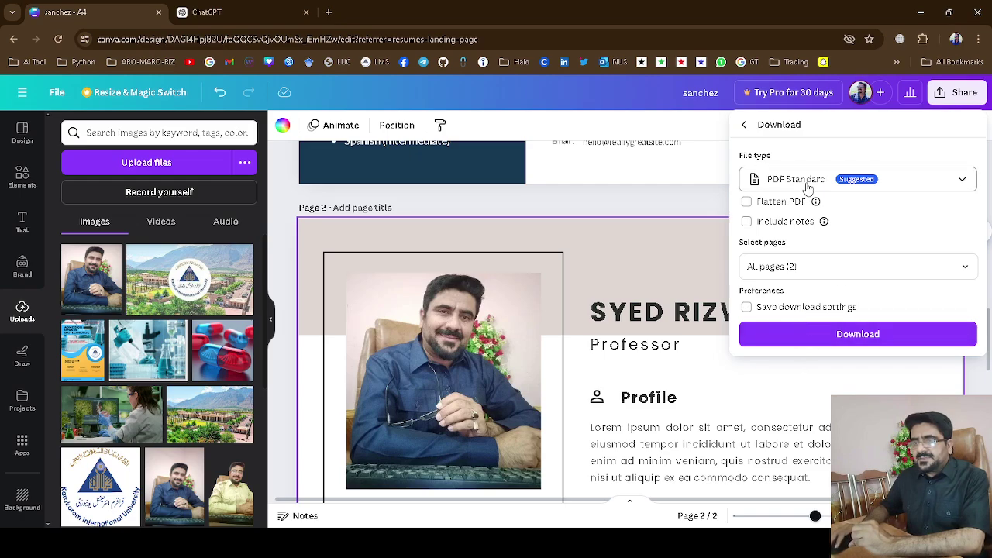
click(900, 185)
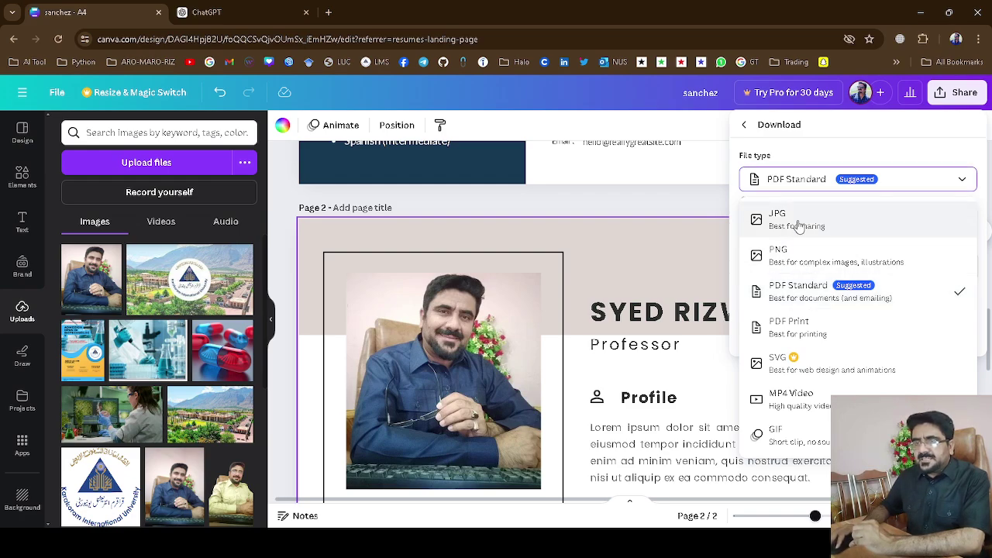
click(798, 225)
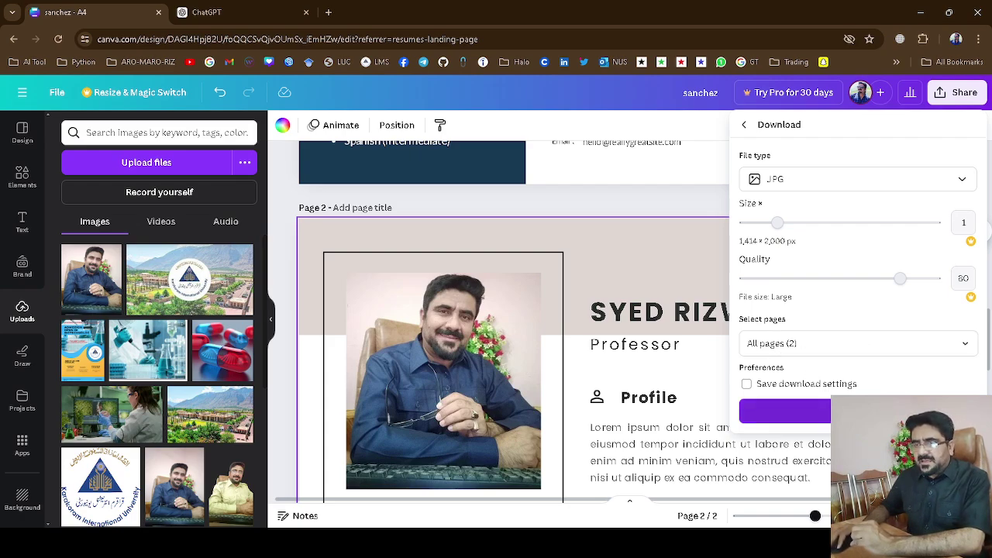
click(860, 411)
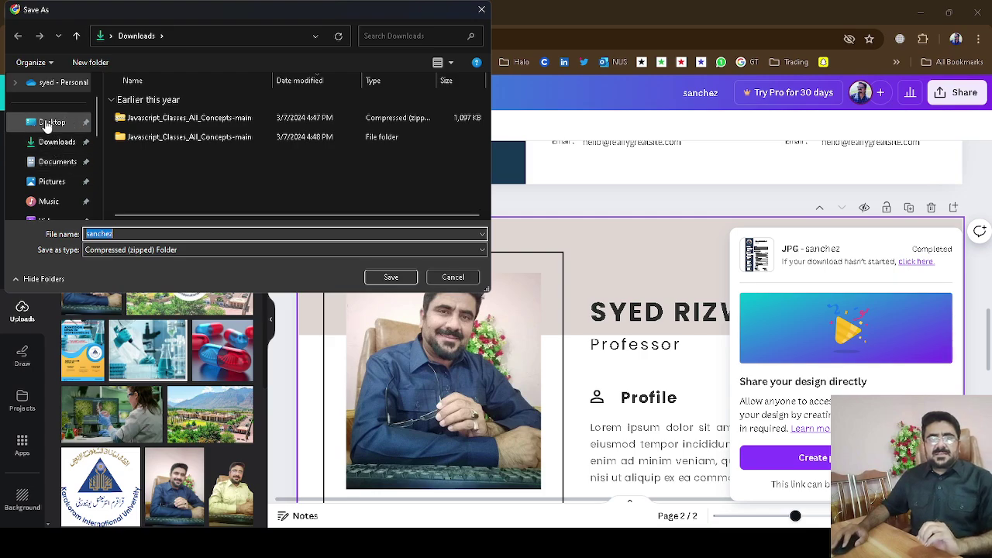
Save the zipped JPG download to the Desktop as 'CV' and minimise the browser.
click(52, 122)
click(117, 233)
double_click(117, 233)
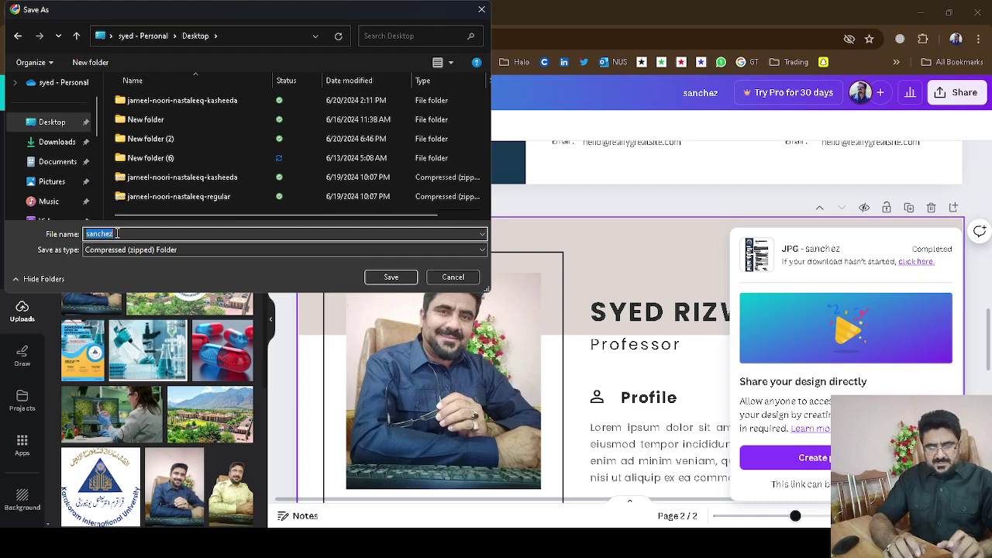
text(CV)
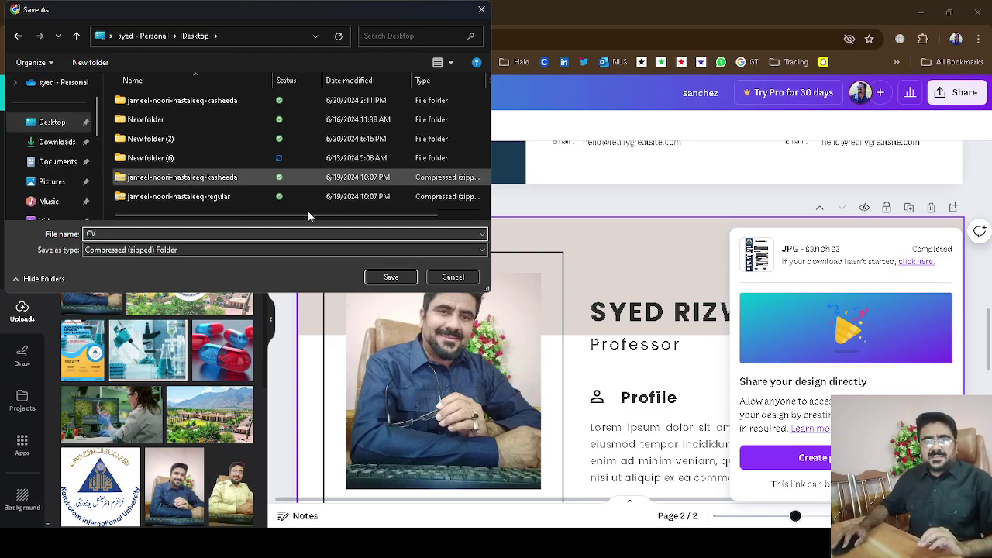
click(391, 277)
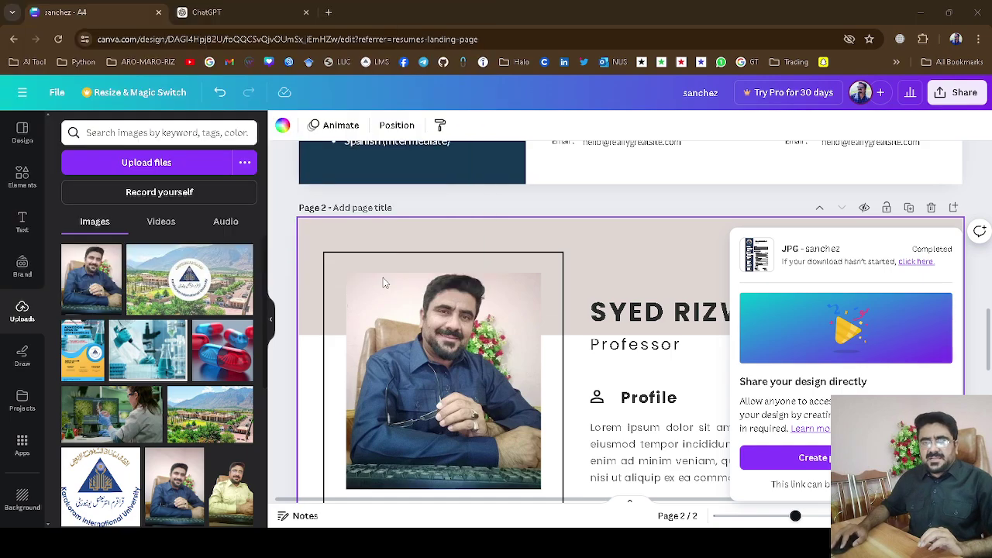
click(920, 13)
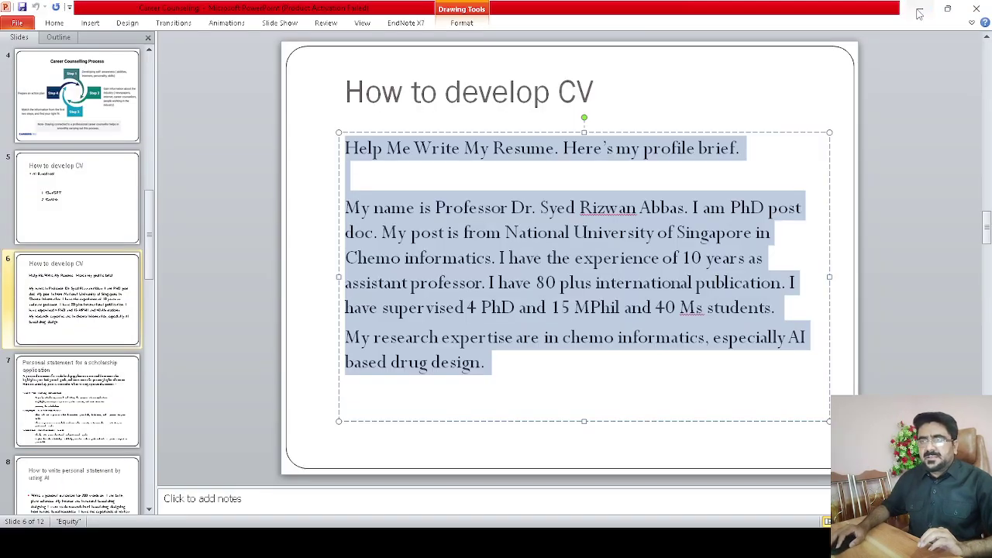
Minimise the presentation and refresh the desktop so the CV zip shows.
click(919, 12)
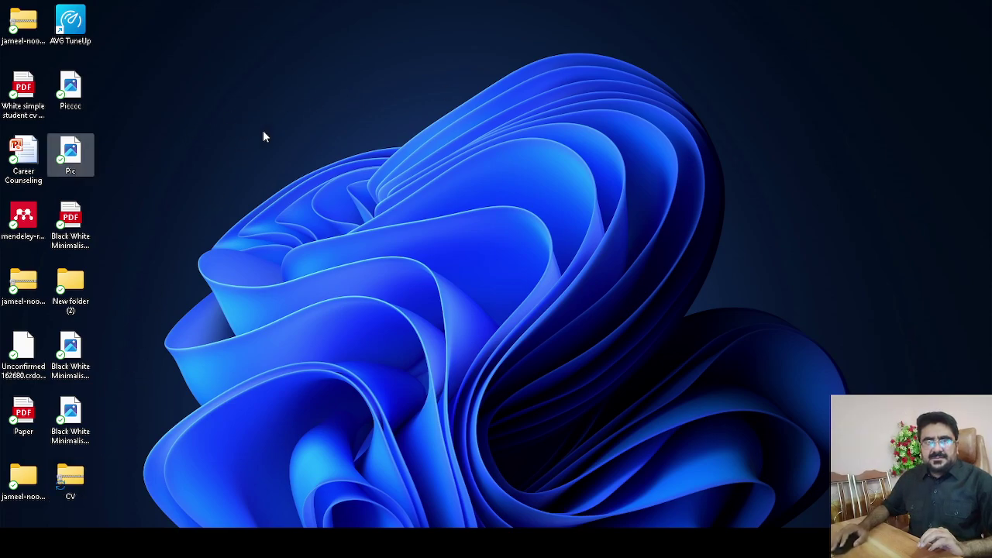
right_click(281, 156)
click(284, 165)
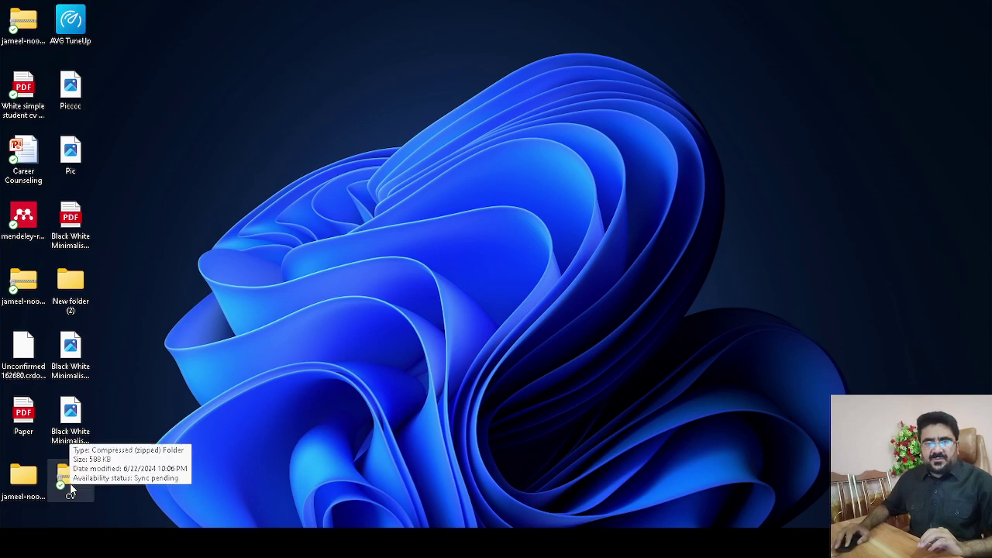
Extract all files from the CV zip into a CV folder on the Desktop.
right_click(67, 489)
click(67, 489)
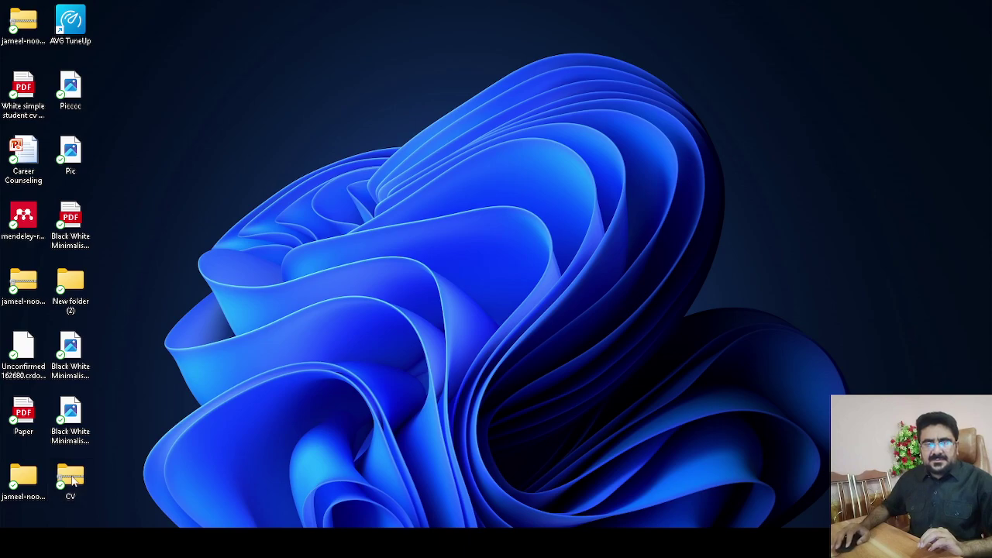
right_click(72, 482)
click(126, 261)
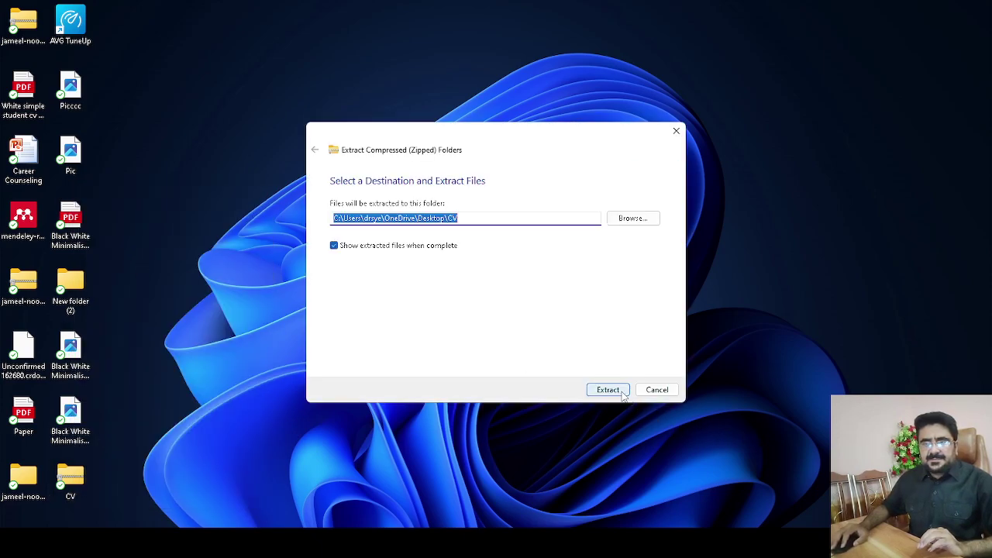
click(611, 390)
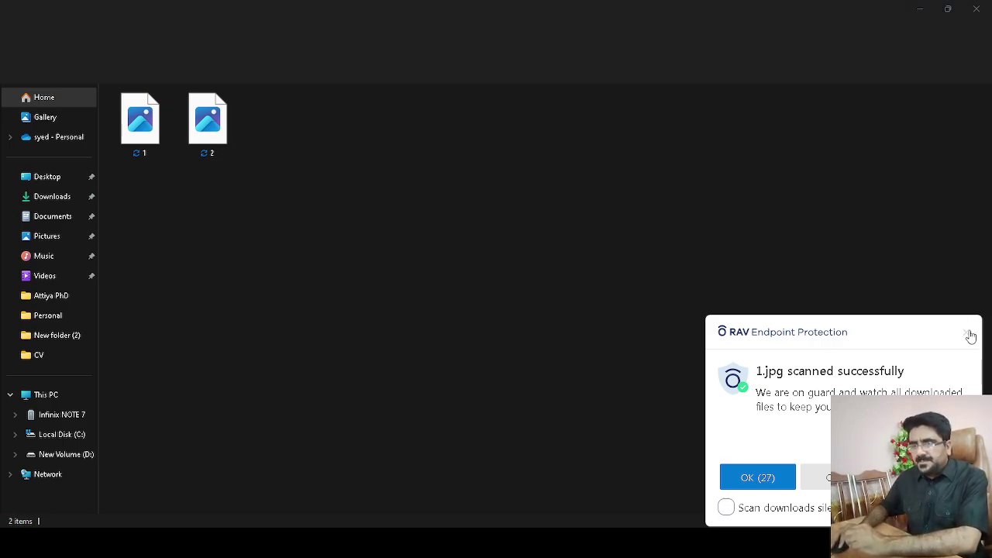
Dismiss the antivirus notice and view resume page 1.jpg full screen, zoomed in on the name header.
click(758, 477)
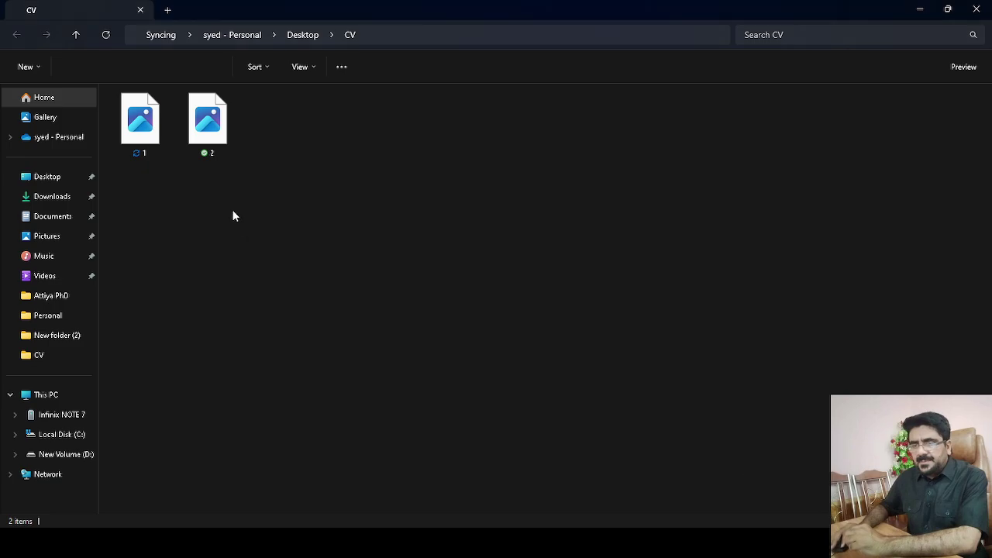
click(136, 131)
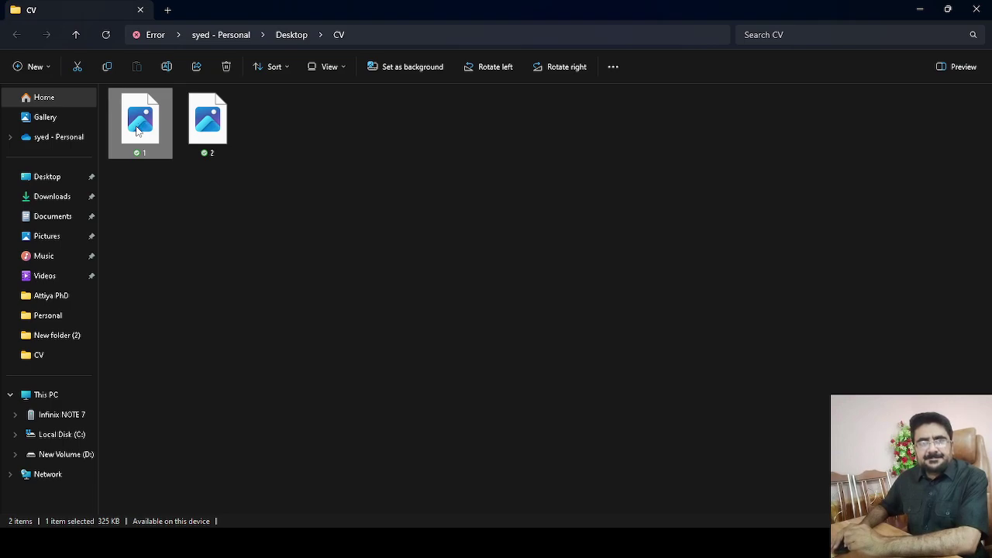
double_click(136, 130)
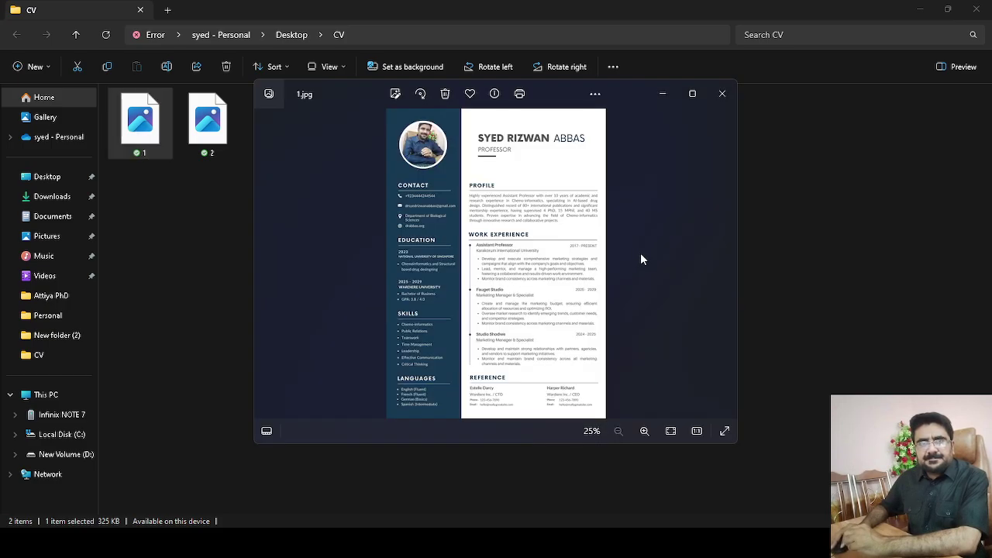
click(692, 94)
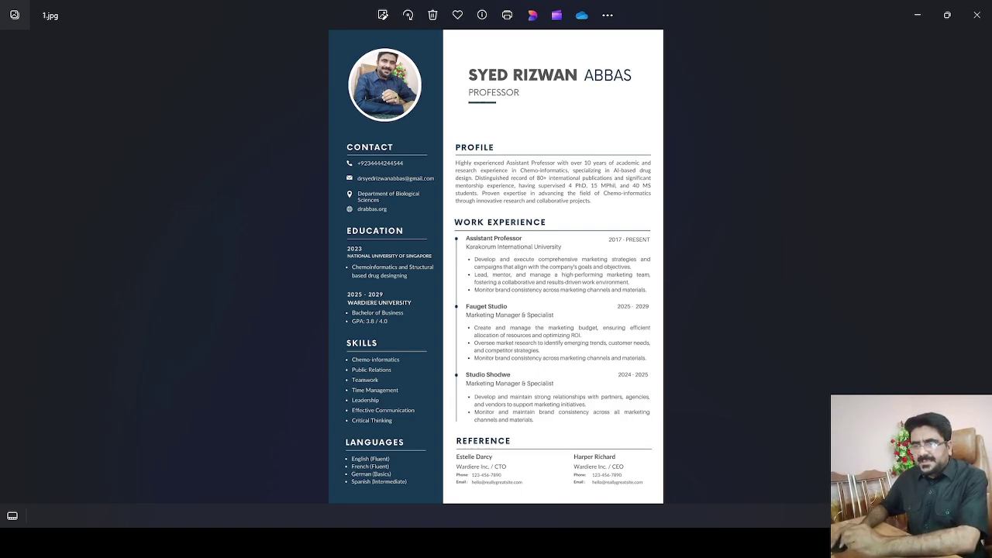
key(ctrl+plus)
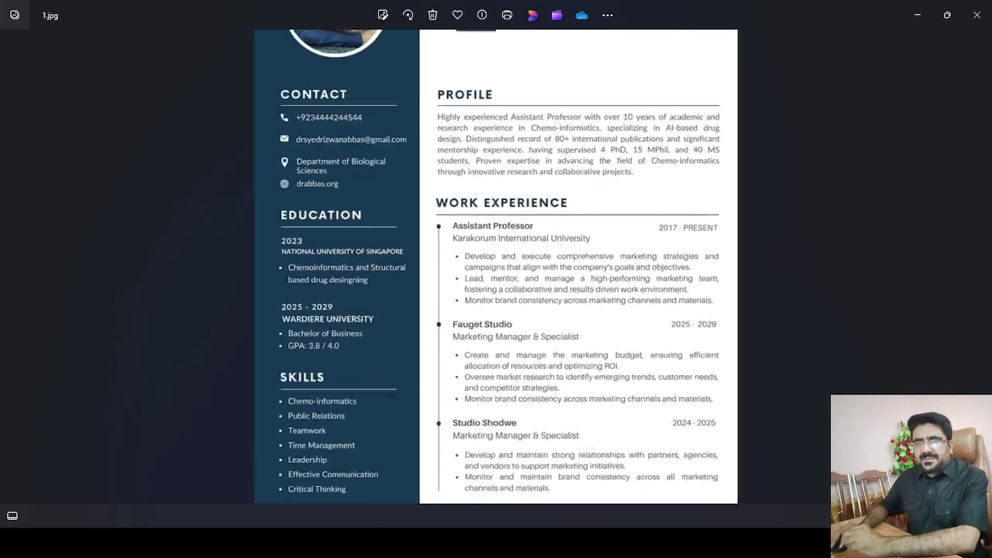
drag(745, 284, 781, 387)
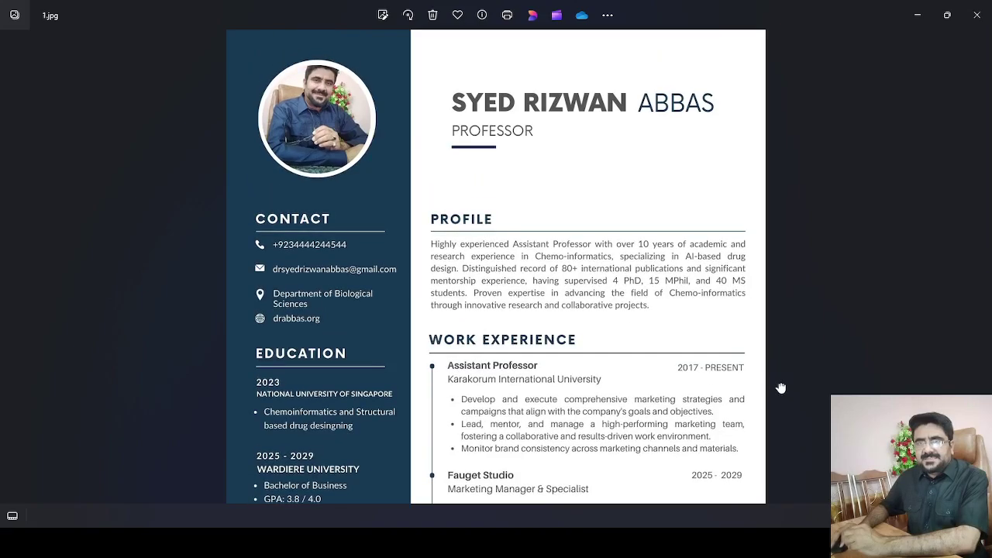
Close 1.jpg and open the second resume page, 2.jpg, in Photos.
click(978, 15)
click(216, 142)
double_click(217, 142)
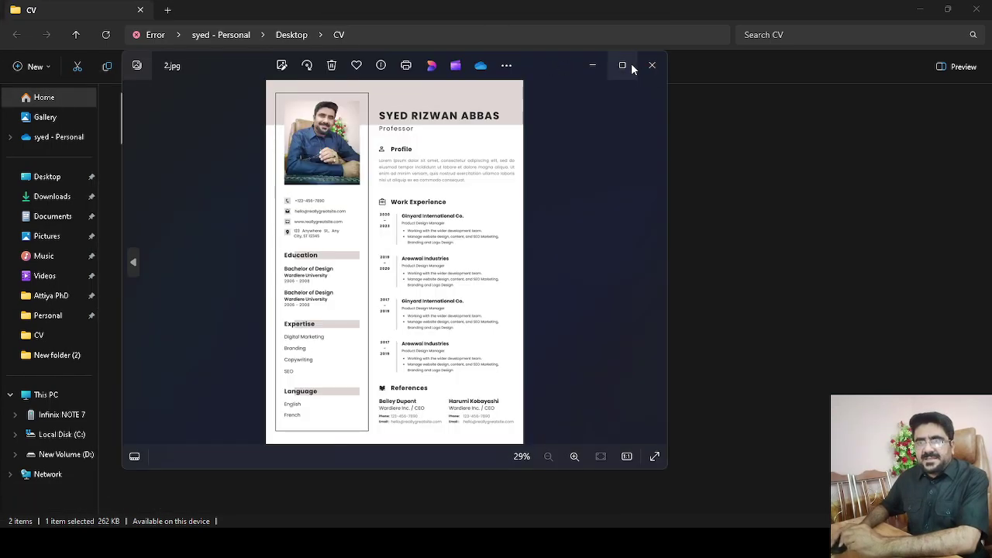
Show 2.jpg full screen and zoom in to inspect its lower sections.
click(631, 68)
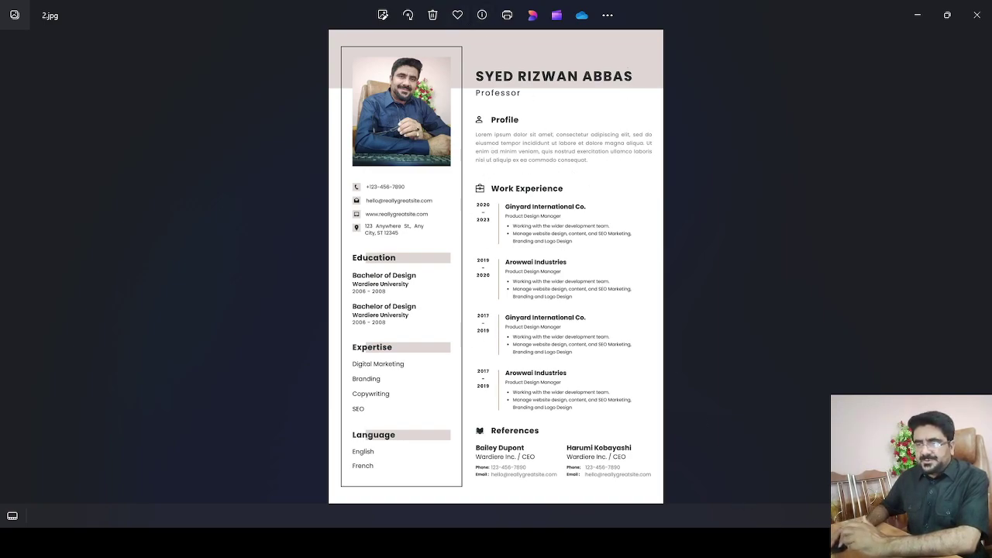
scroll(809, 349, up, 3)
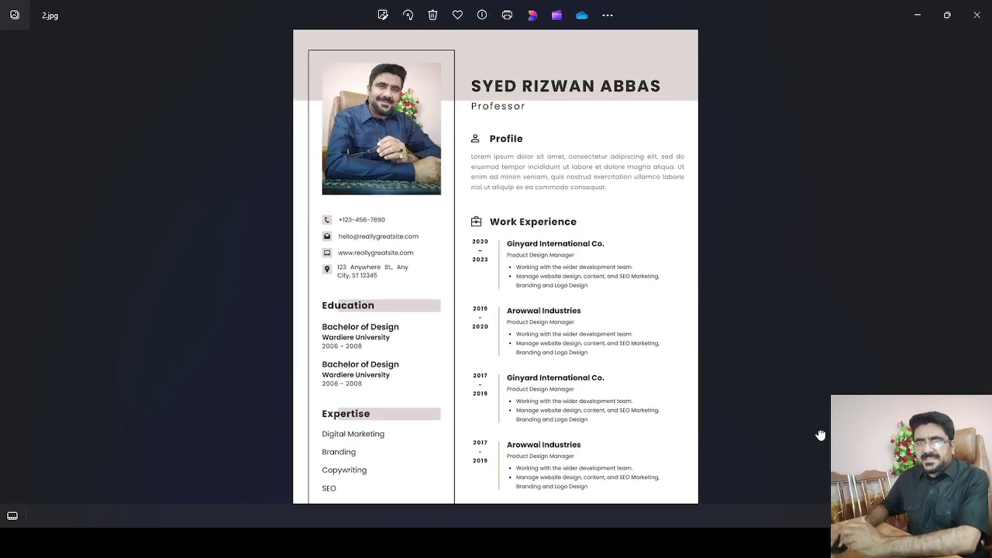
drag(820, 435, 817, 349)
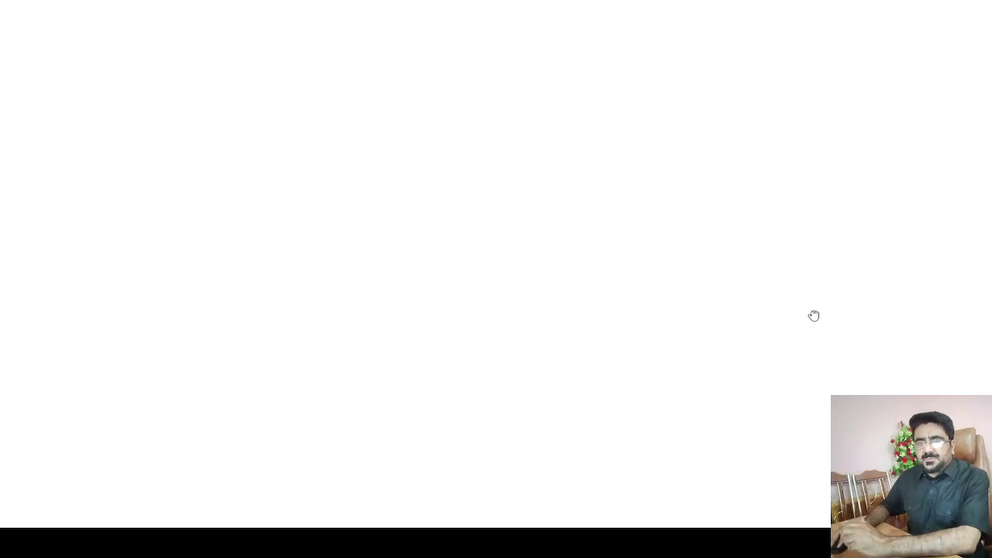
Close the stray browser tab, minimise Chrome, recheck page 2, then close Photos.
click(453, 14)
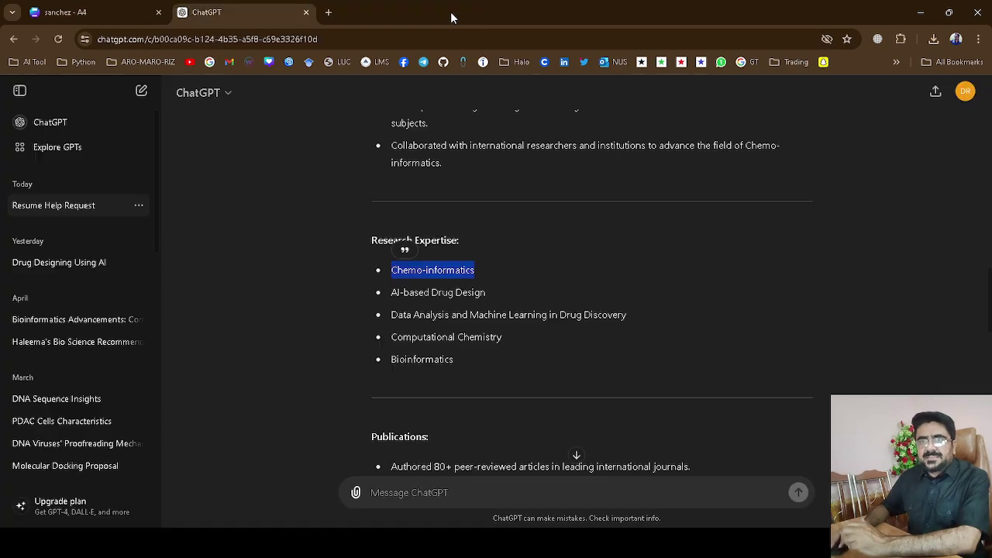
click(919, 14)
scroll(777, 253, up, 2)
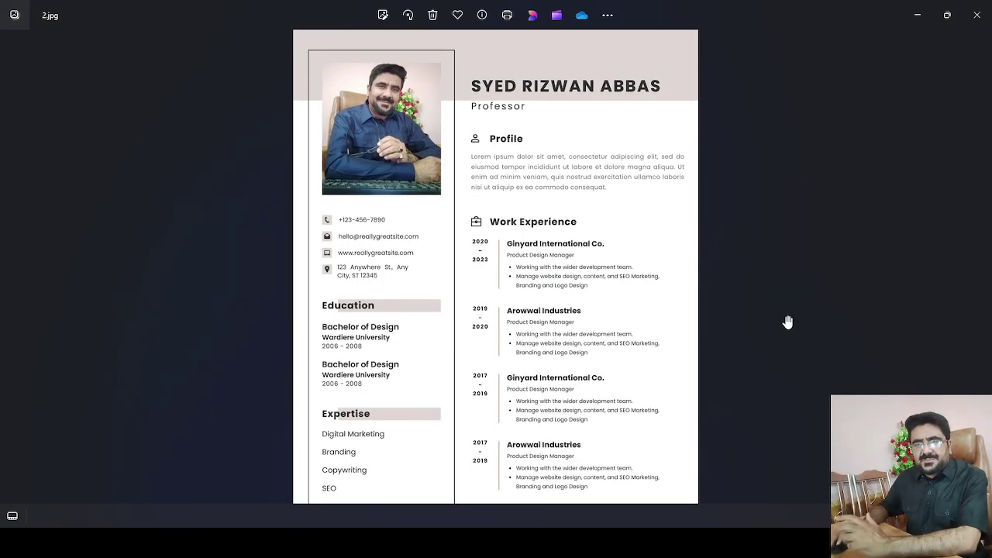
drag(788, 322, 796, 325)
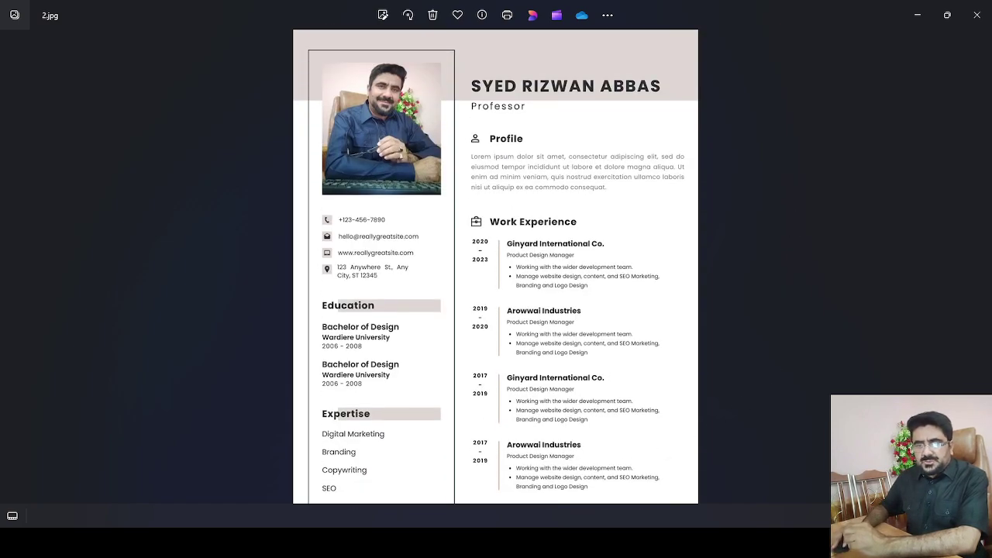
key(alt+F4)
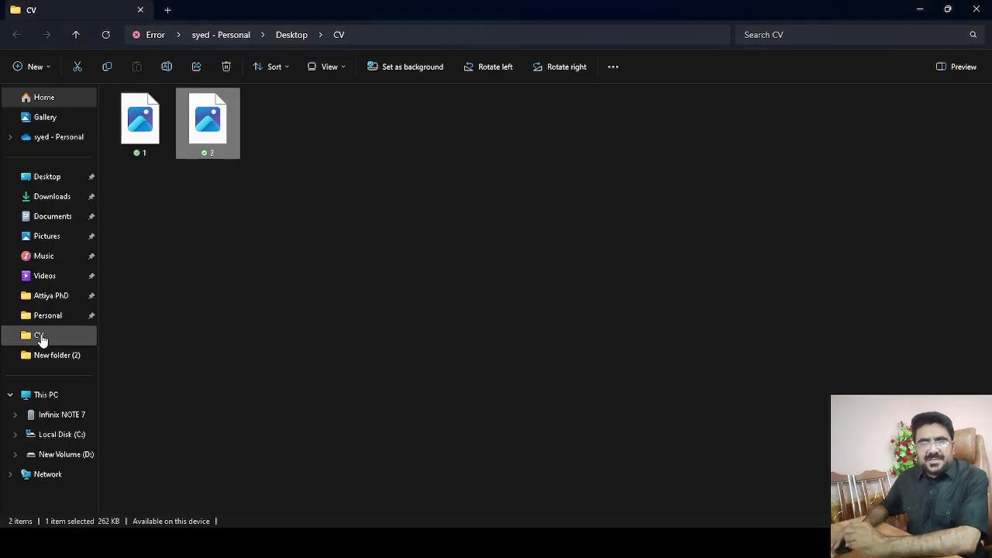
Open CV[07212024].pdf from the D: drive CV folder in a maximised Edge window.
click(41, 337)
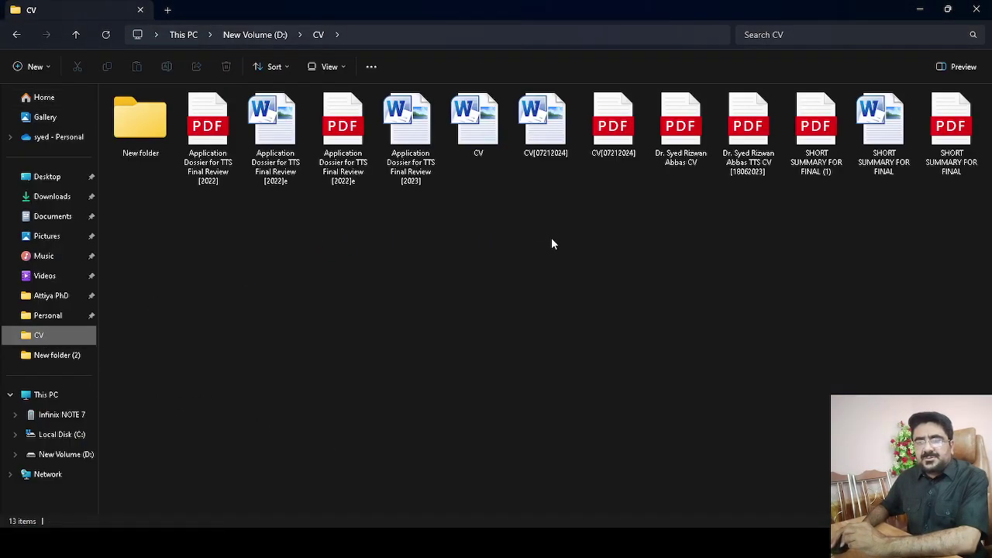
click(551, 148)
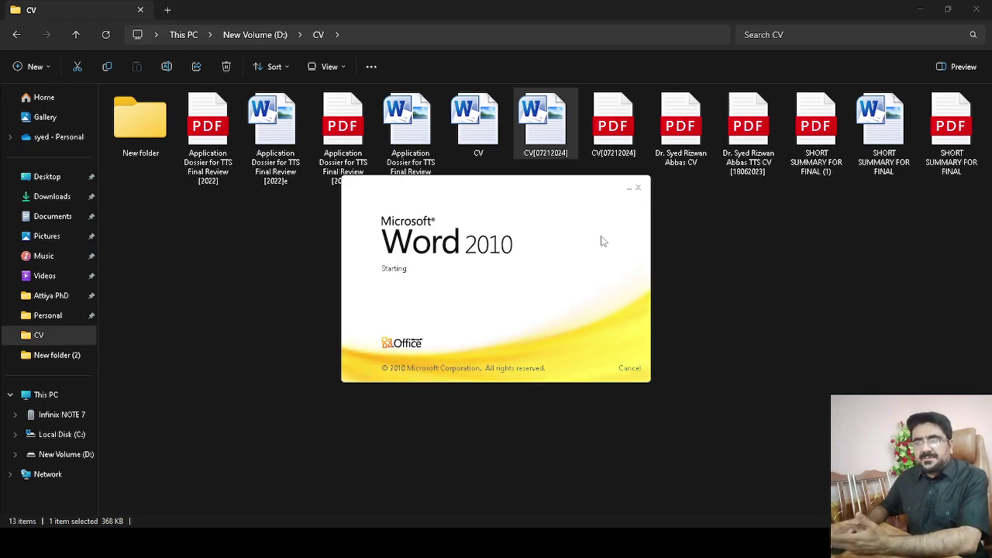
click(616, 134)
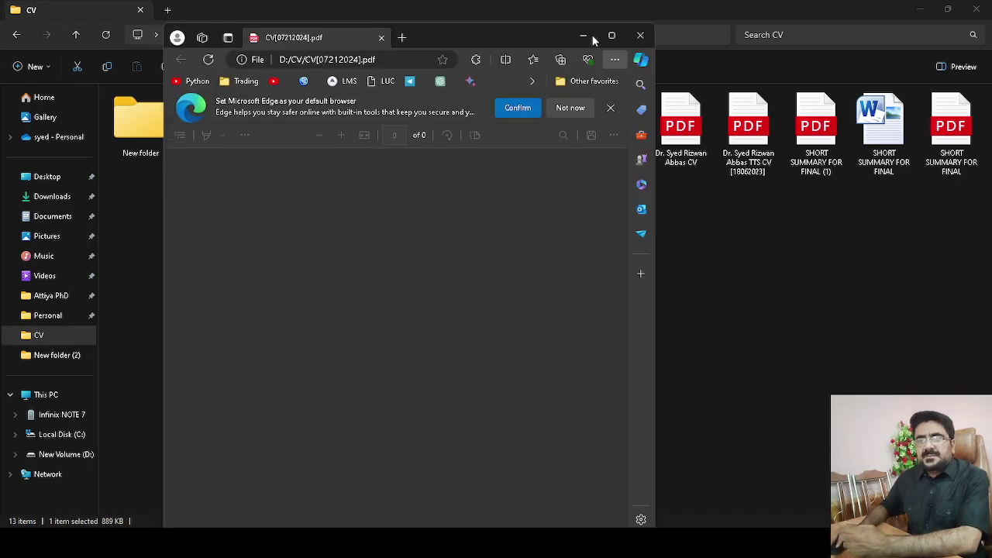
click(612, 36)
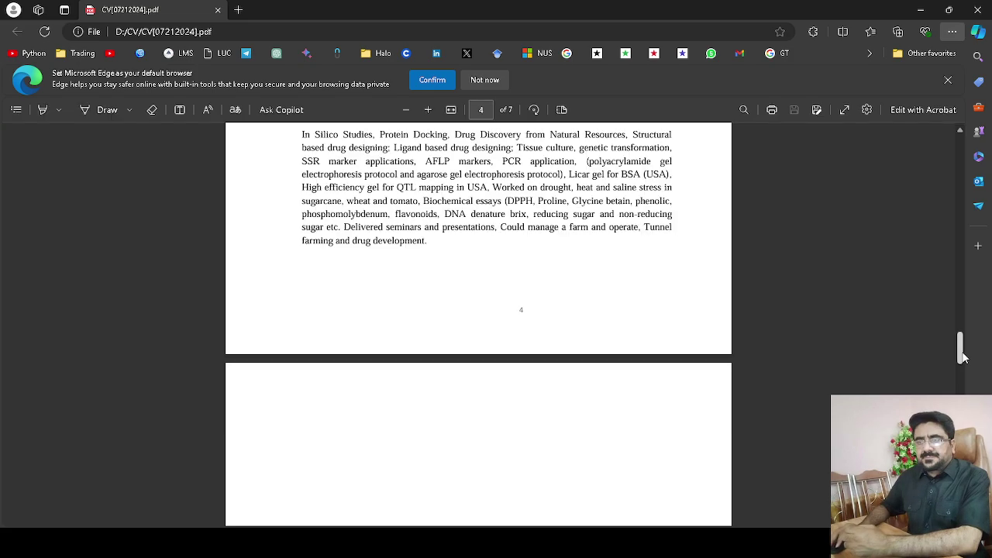
Return to the top of the PDF and test zooming in and out on page 1.
drag(962, 358, 961, 144)
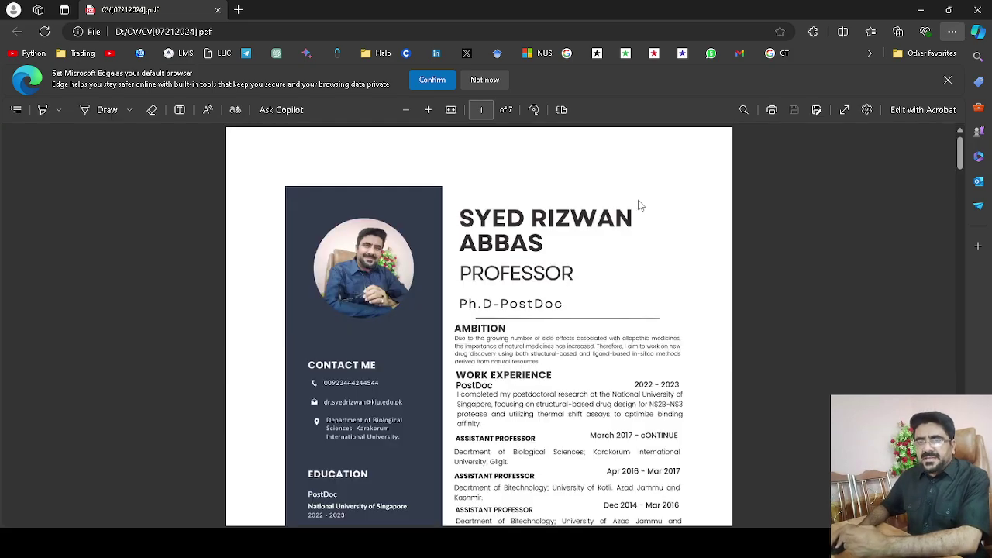
click(428, 113)
click(428, 112)
click(428, 113)
click(428, 112)
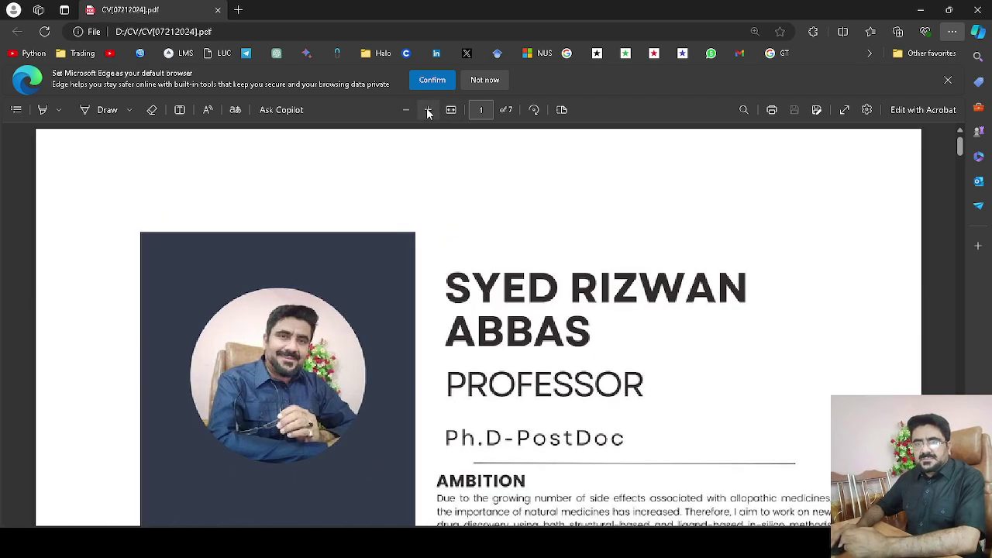
click(406, 110)
click(407, 110)
click(407, 110)
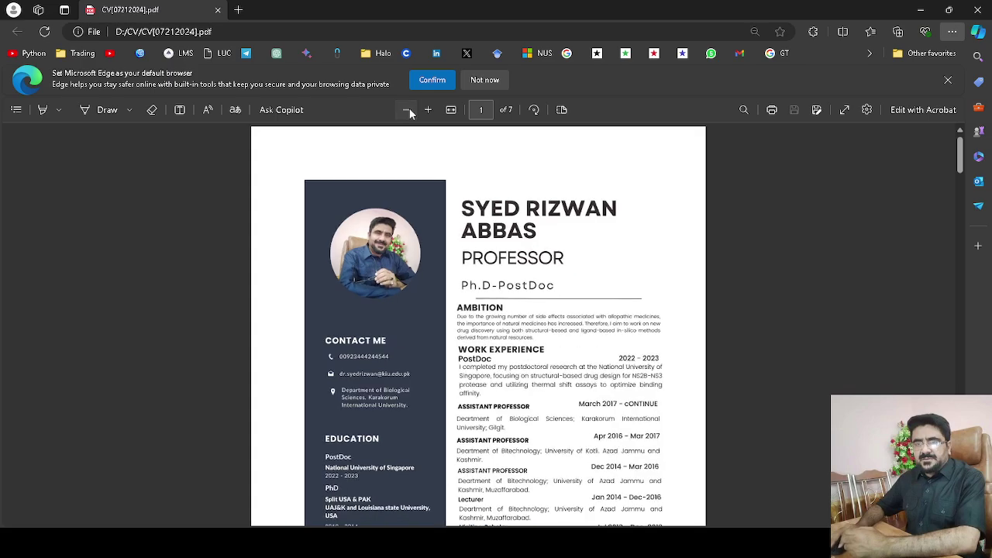
click(409, 113)
click(428, 112)
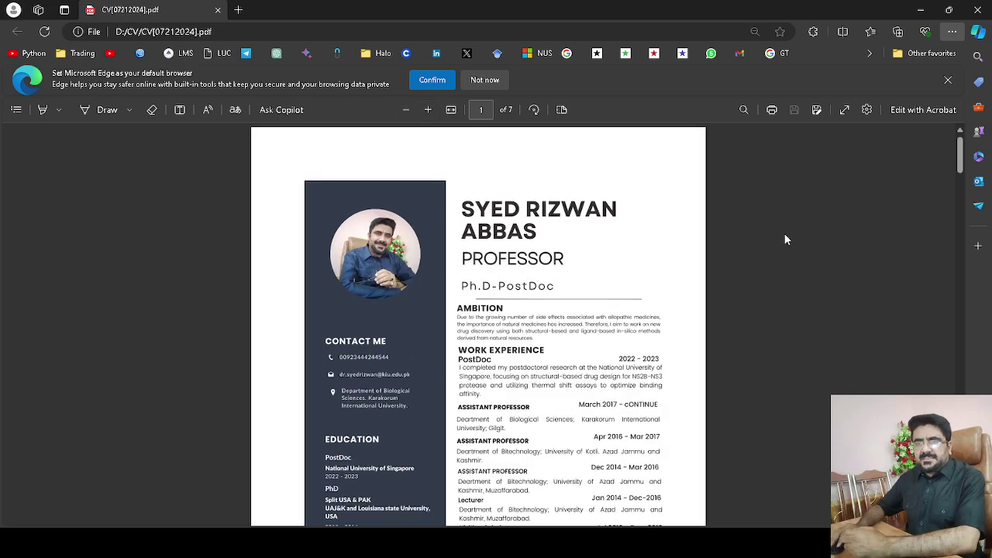
Scroll through all seven CV pages and come back to the first page.
scroll(785, 240, down, 10)
scroll(784, 240, up, 3)
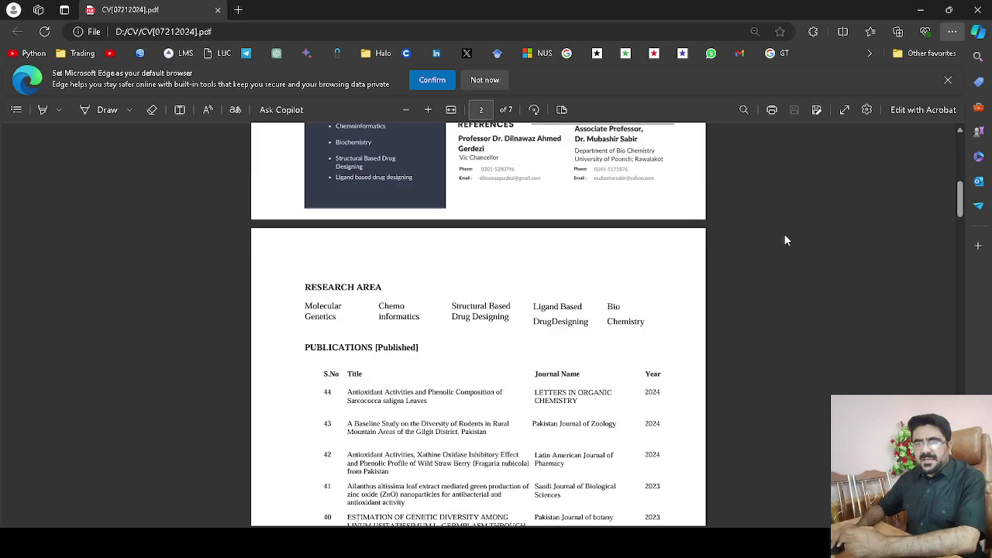
scroll(784, 240, down, 8)
scroll(785, 240, down, 12)
scroll(785, 241, down, 12)
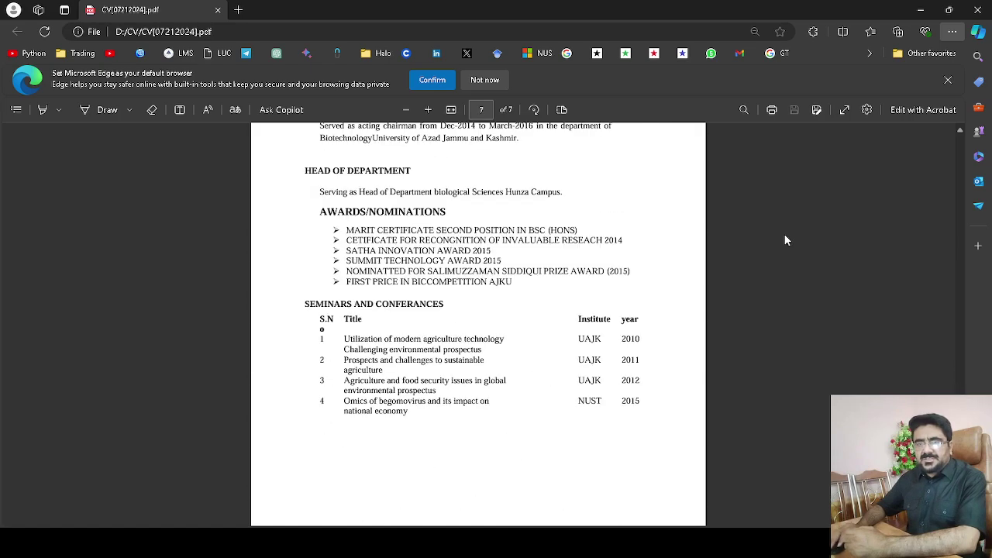
scroll(784, 241, down, 3)
scroll(784, 240, up, 6)
scroll(785, 240, up, 18)
scroll(786, 240, up, 15)
scroll(785, 241, down, 2)
scroll(786, 241, up, 2)
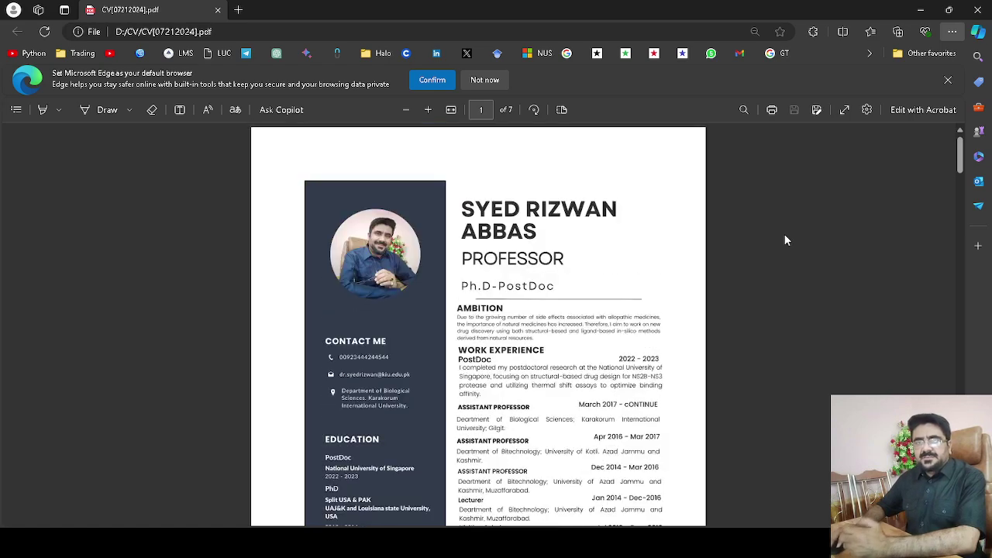